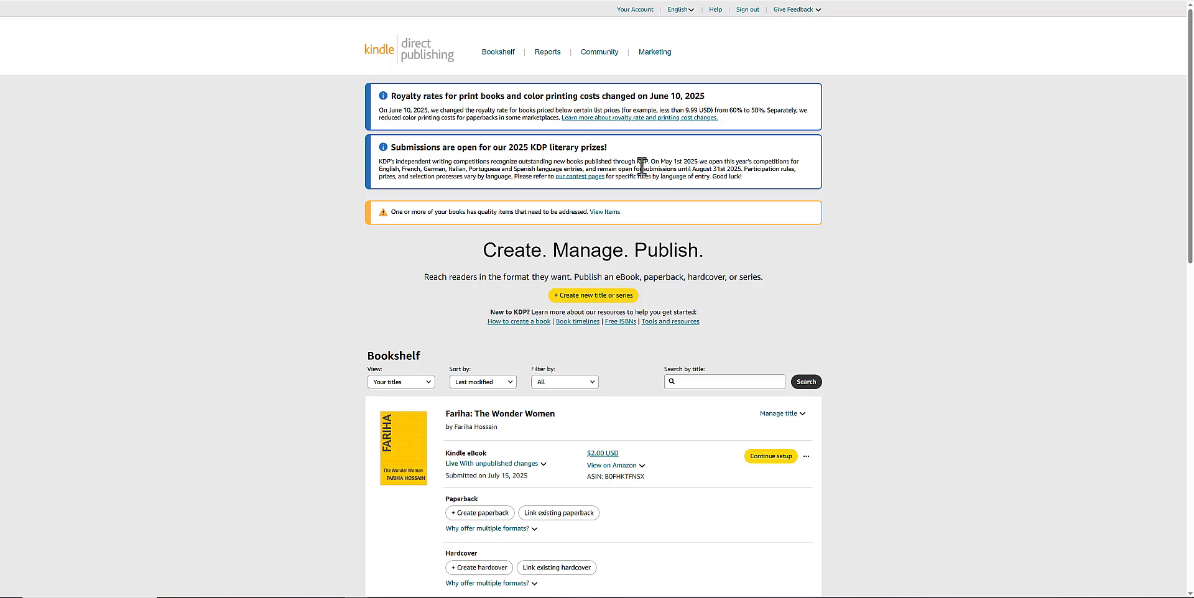
Open the eBook content page of the live title "Fariha: The Wonder Women" and check the uploaded manuscript's file name.
click(641, 466)
scroll(482, 174, down, 9)
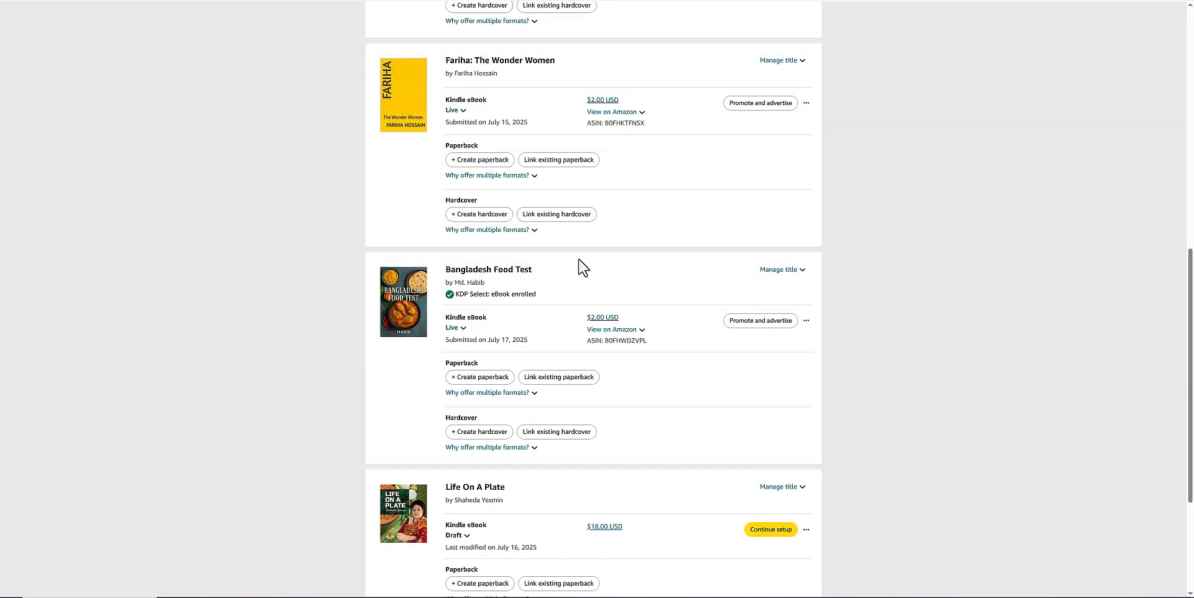
scroll(453, 339, up, 3)
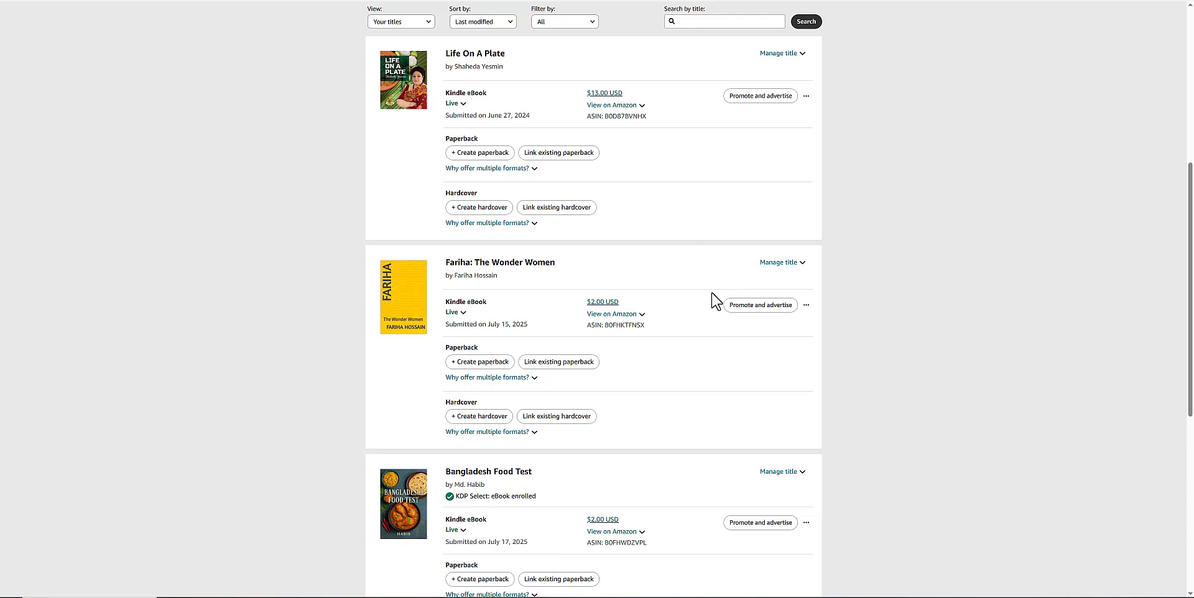
click(801, 266)
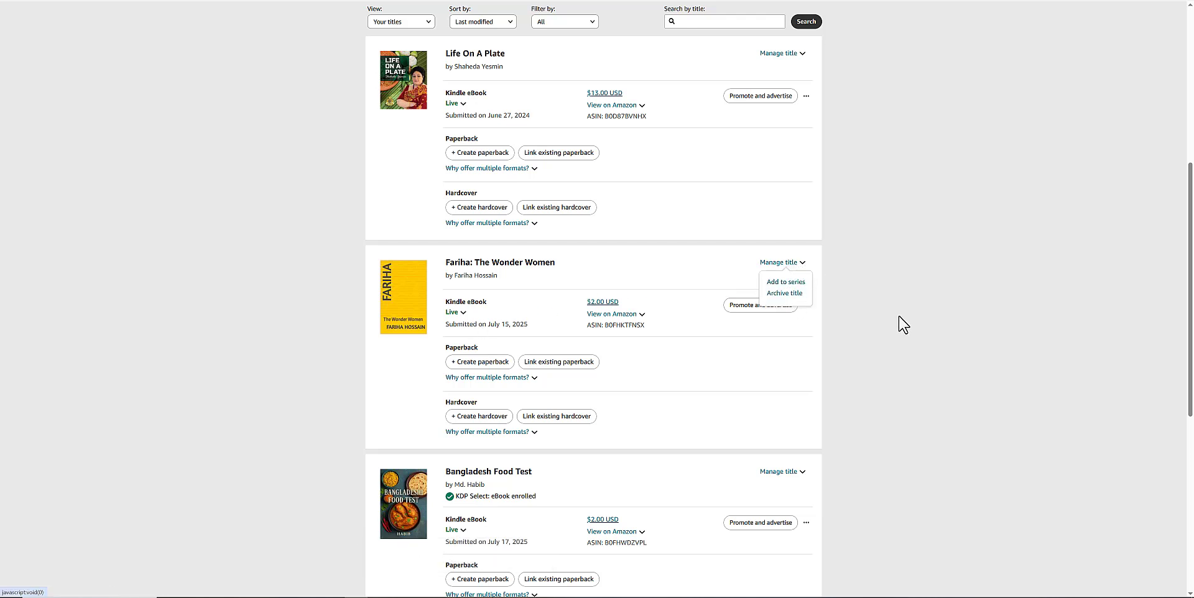
key(Escape)
click(805, 305)
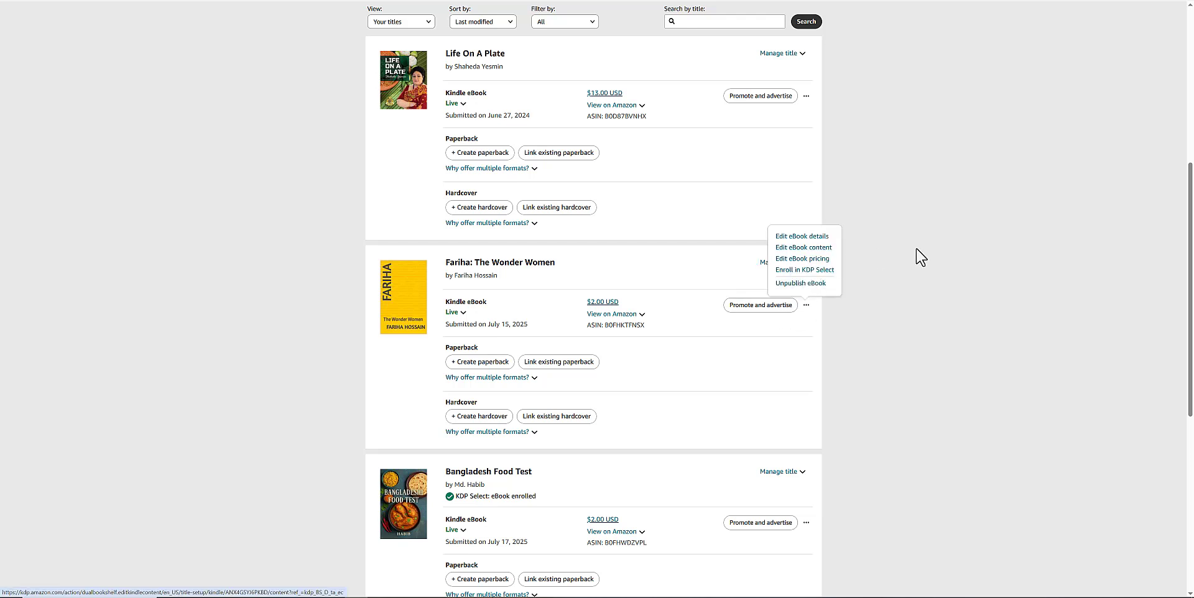
click(890, 235)
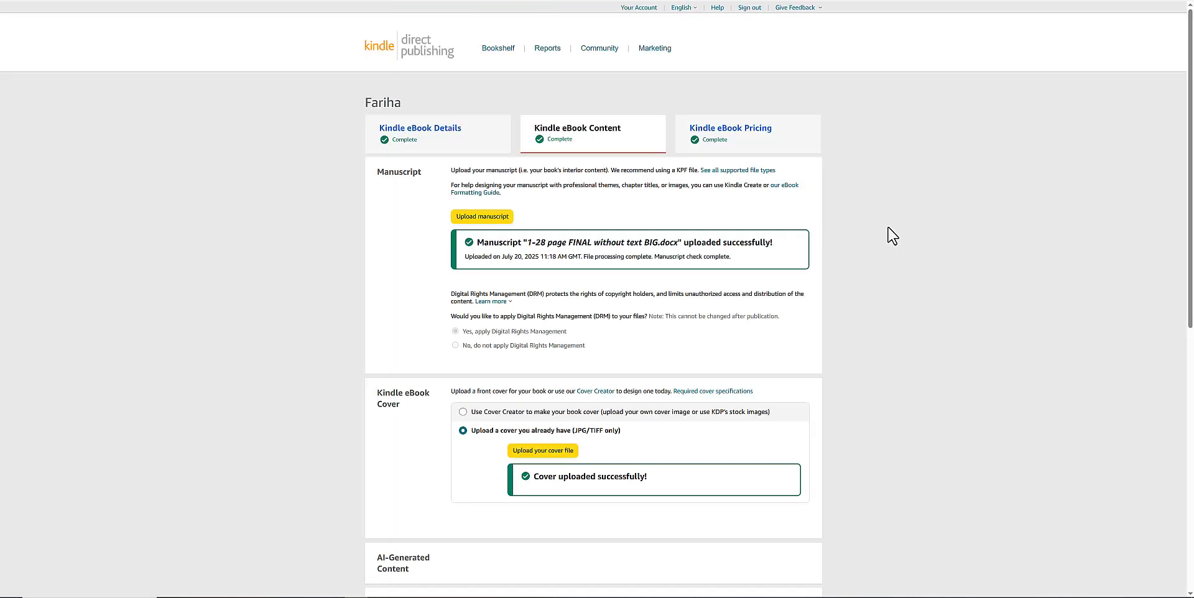
drag(652, 243, 719, 241)
click(663, 243)
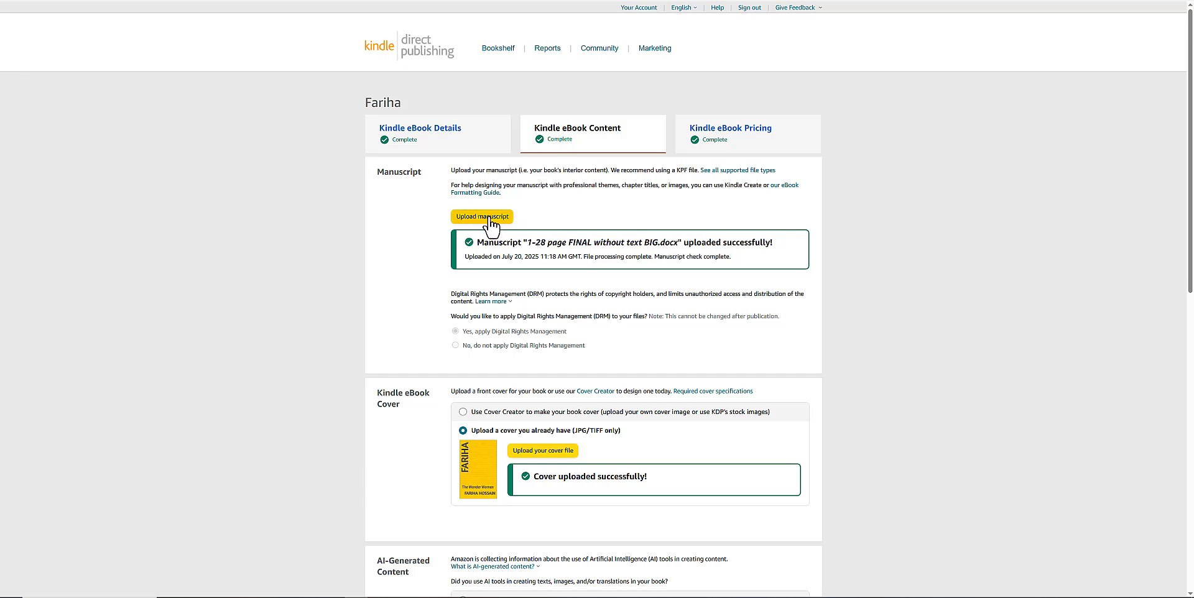
Open Word with a blank document in a window filling the screen and centre the paragraph on its second page.
click(93, 591)
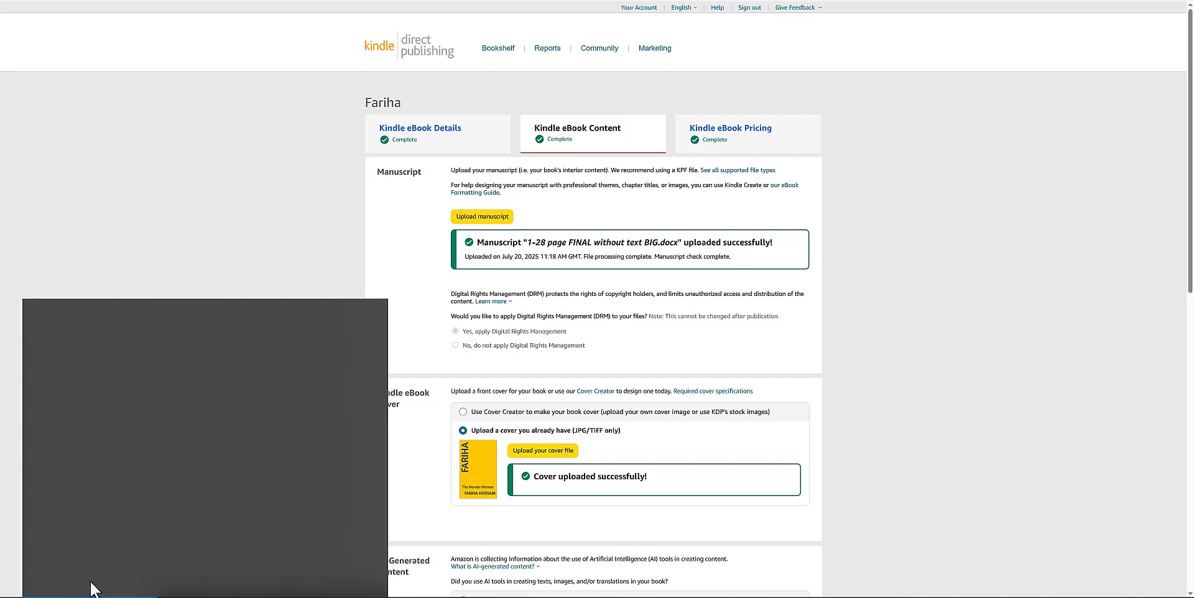
text(wor)
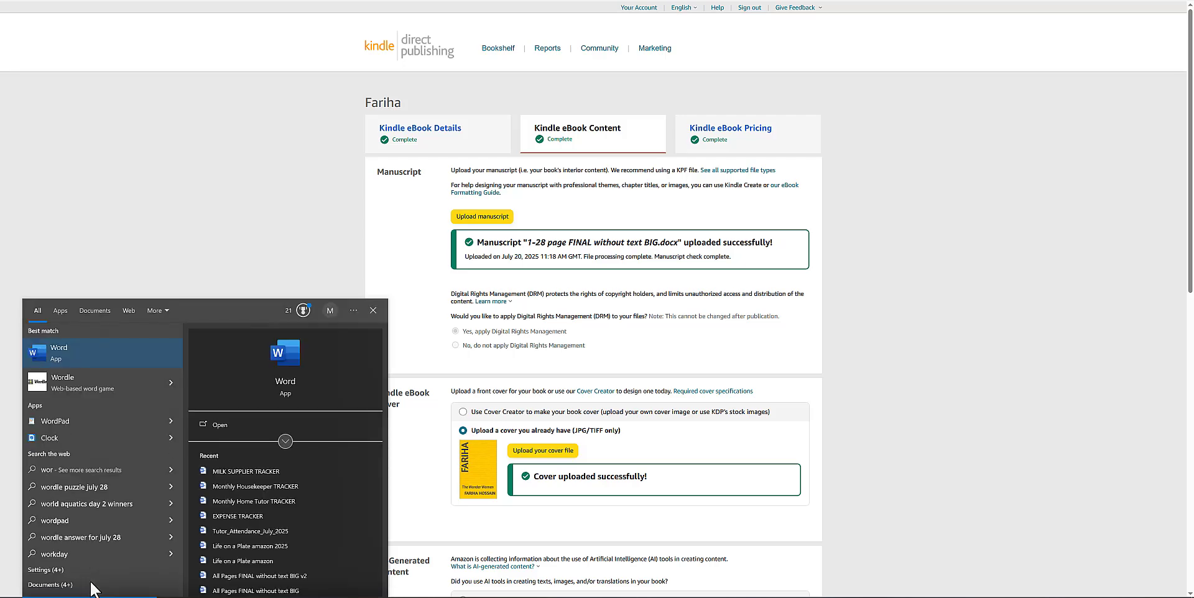
key(Return)
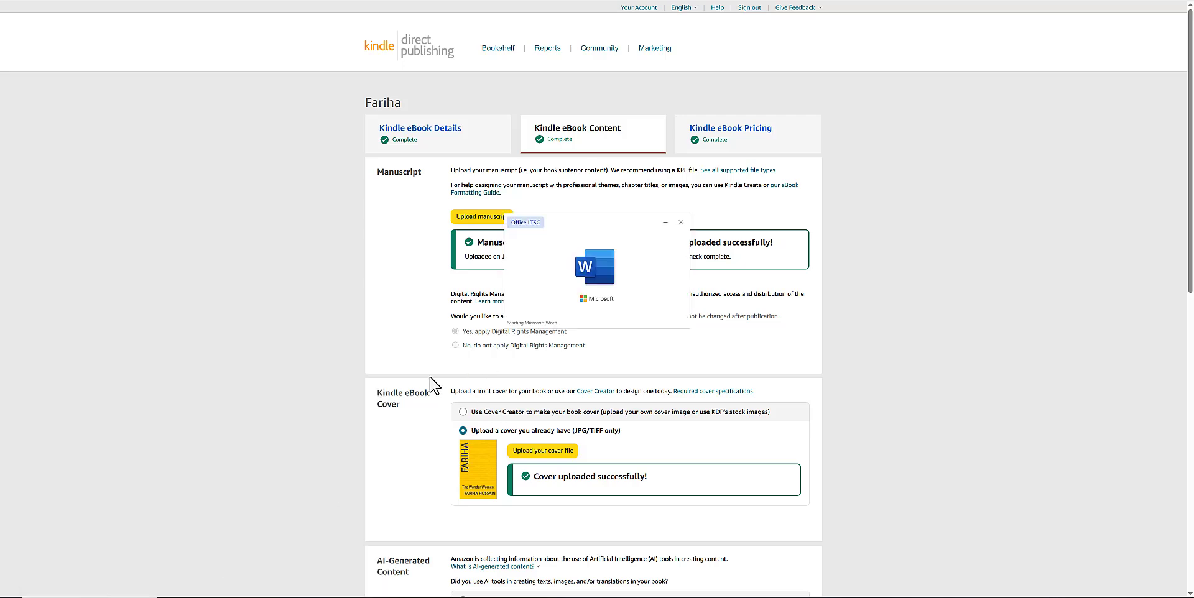
click(735, 127)
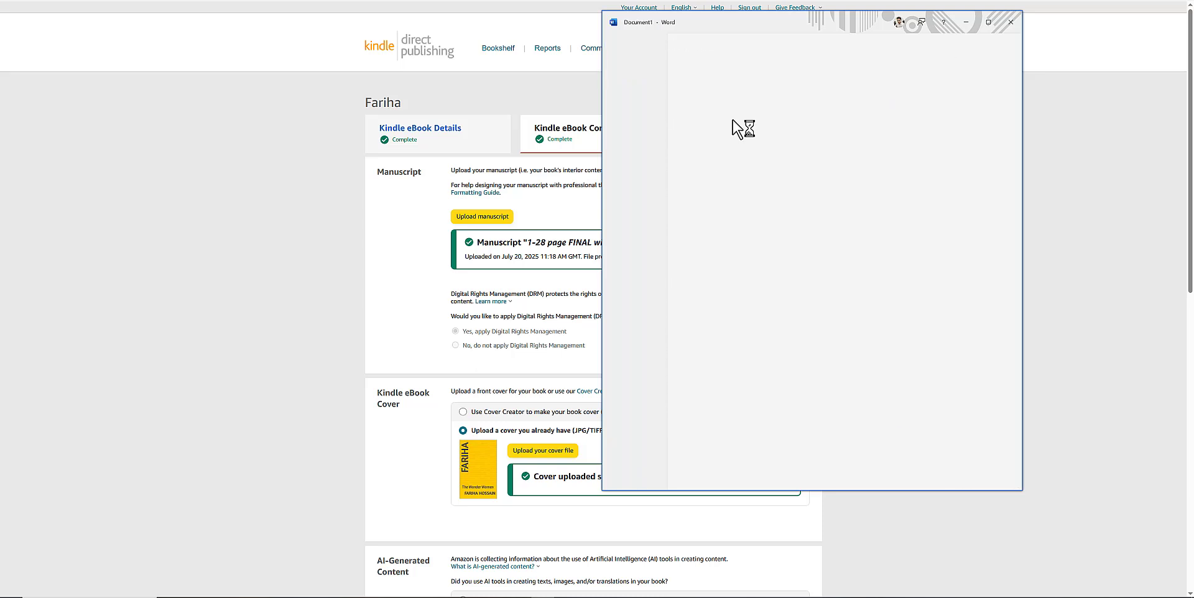
click(987, 23)
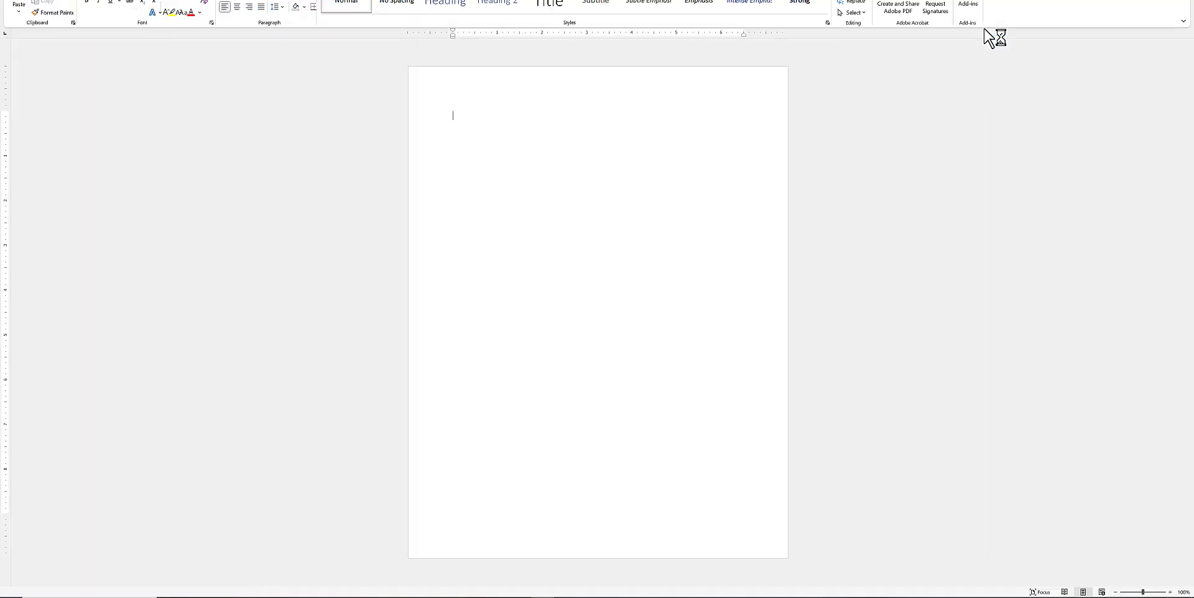
drag(889, 1, 211, 11)
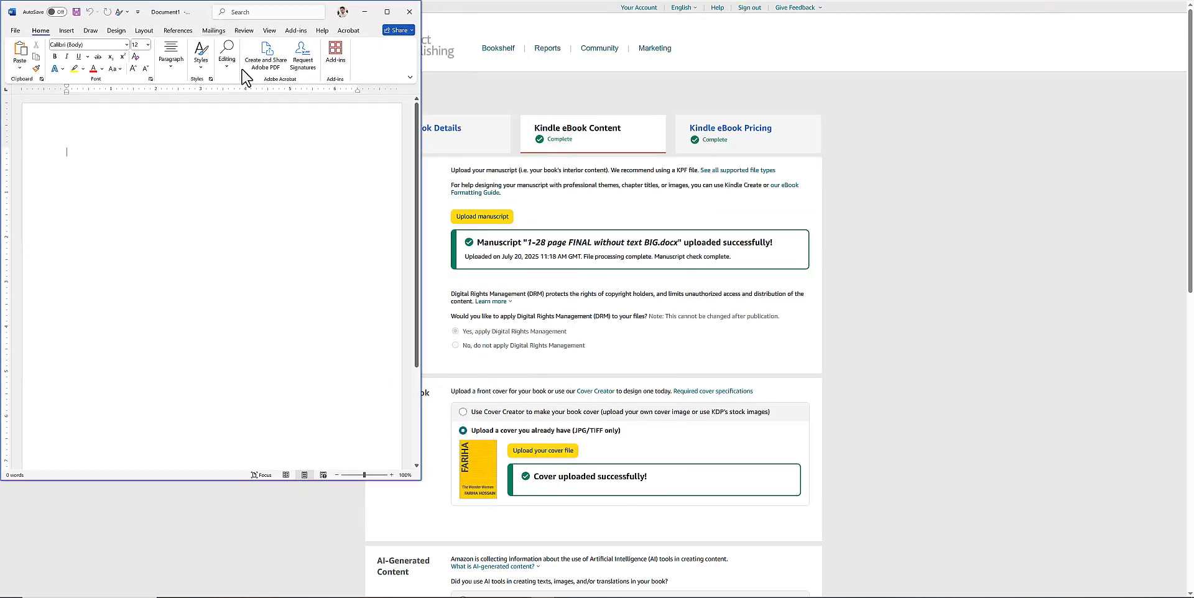
drag(416, 475, 1189, 586)
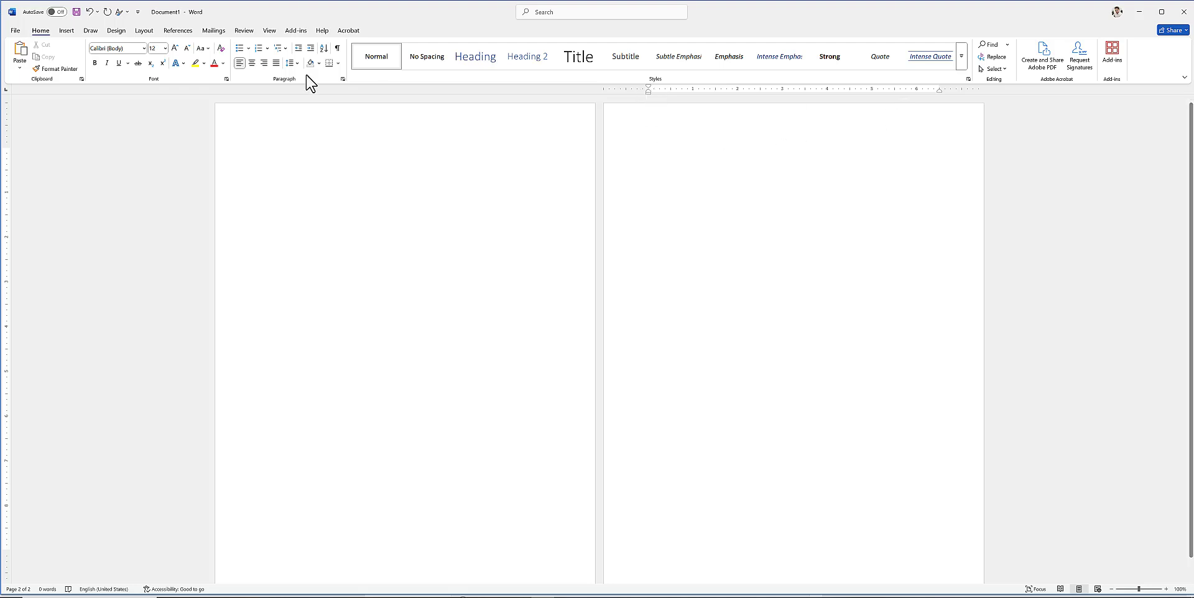
click(253, 62)
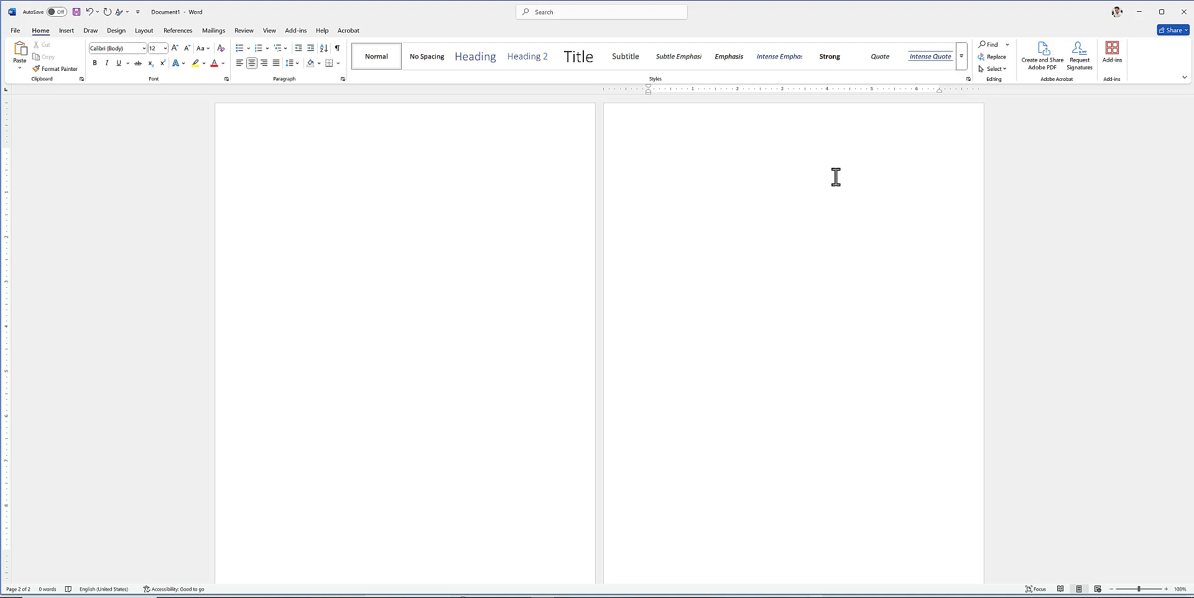
Switch to File Explorer, open the All Images folder inside the eBook folder on drive E:, and place its window beside the second page.
key(alt+Tab)
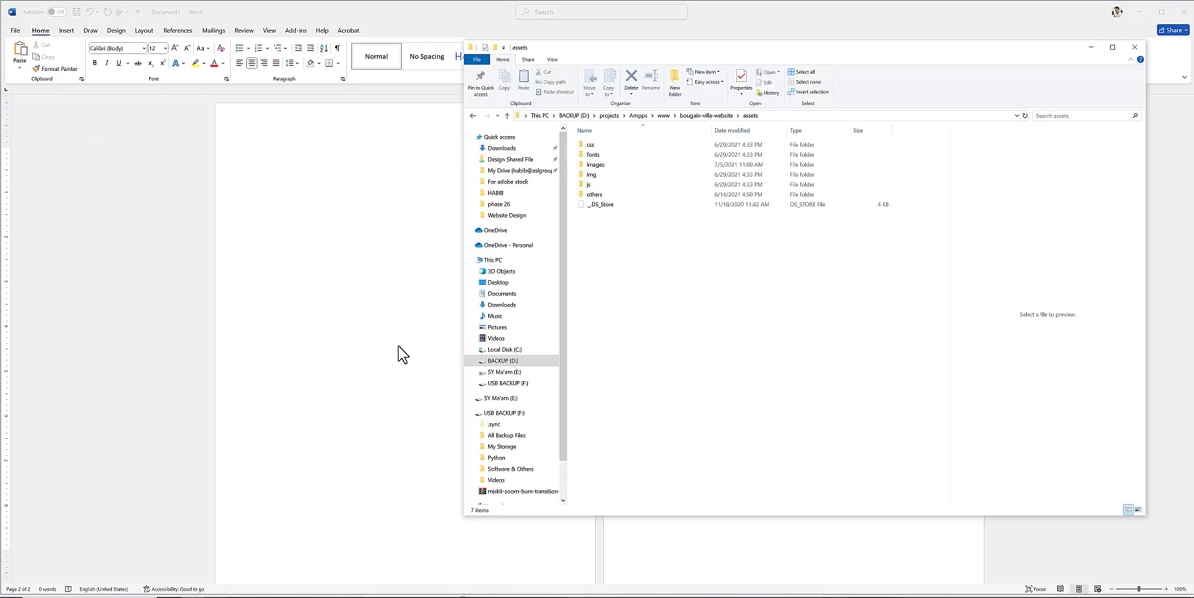
click(515, 375)
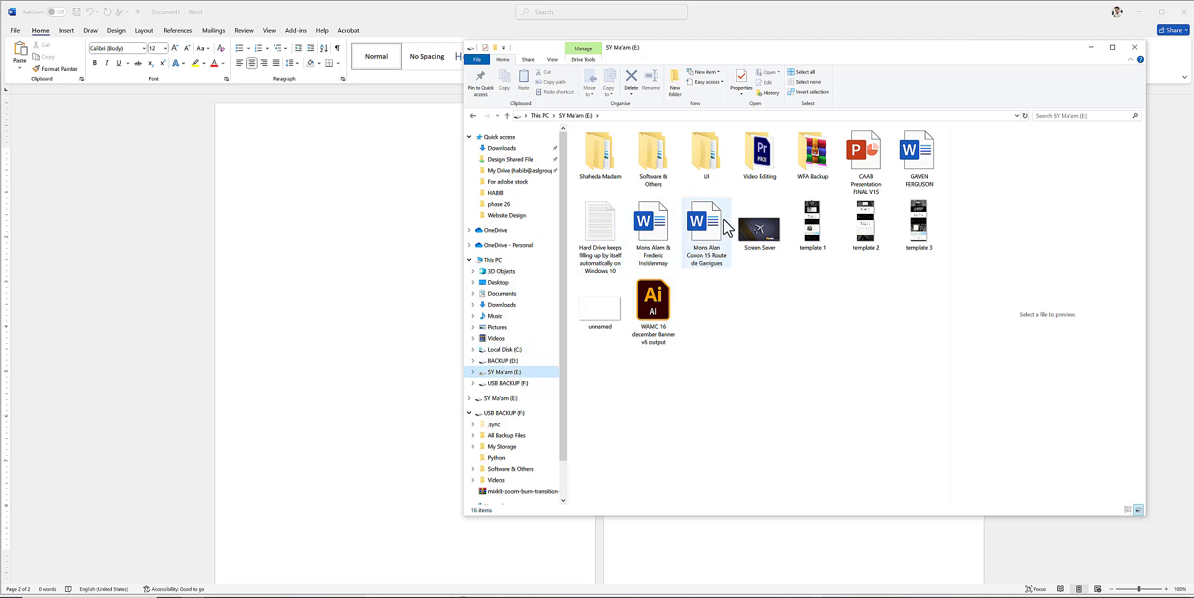
double_click(600, 160)
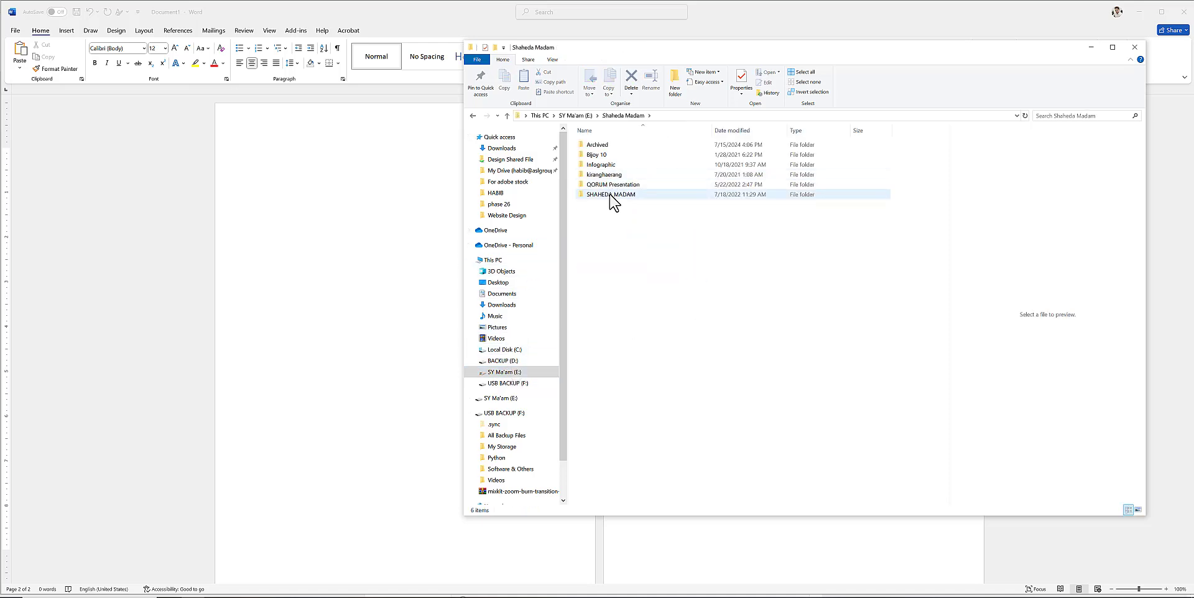
click(613, 195)
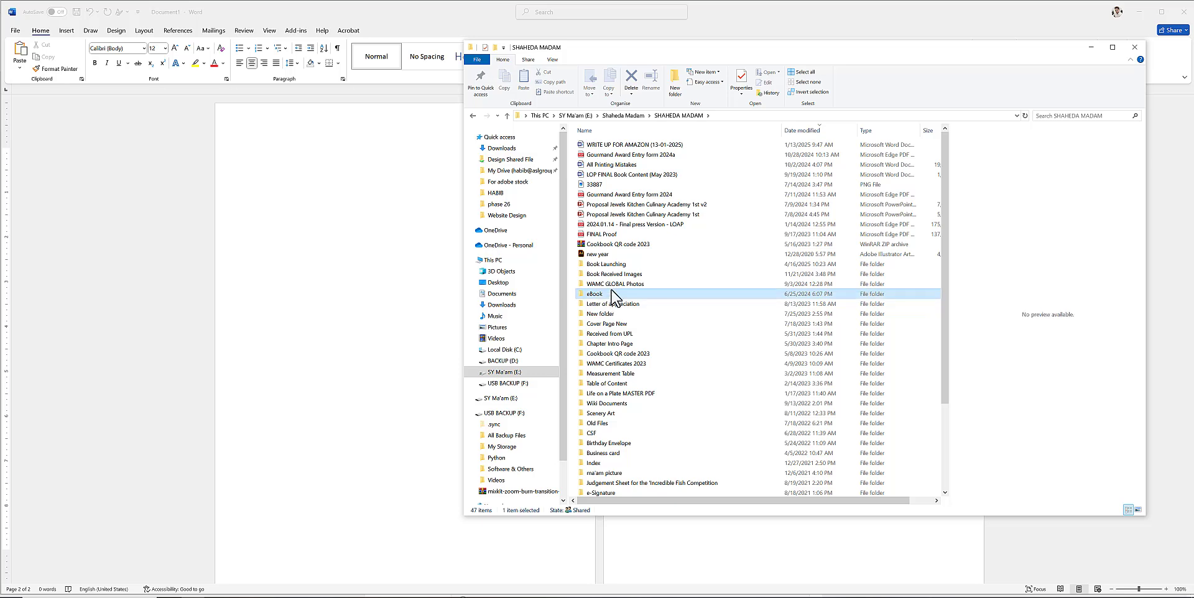
double_click(614, 299)
double_click(598, 145)
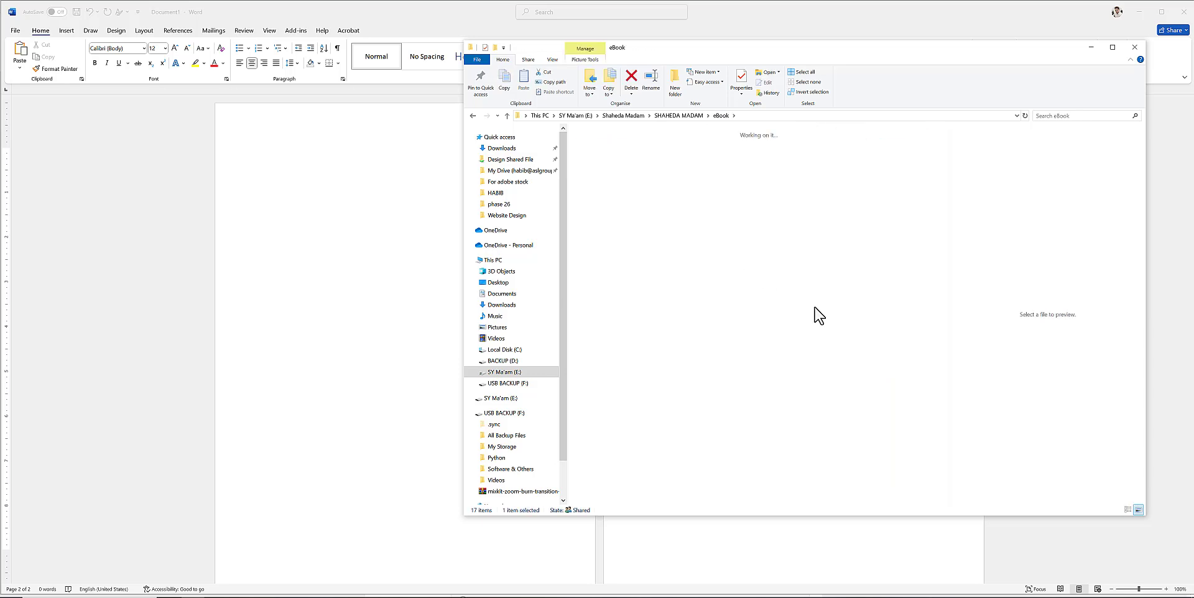
drag(945, 56, 467, 86)
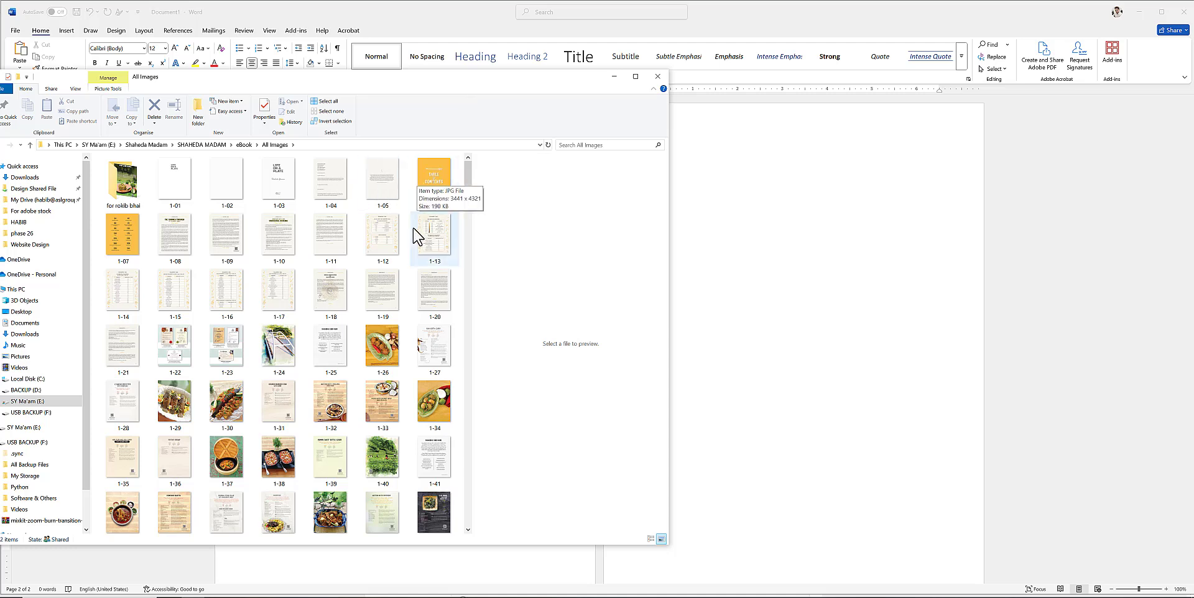
Insert the ten images 1-46 through 1-55 from the All Images folder into the Word document.
scroll(357, 387, down, 3)
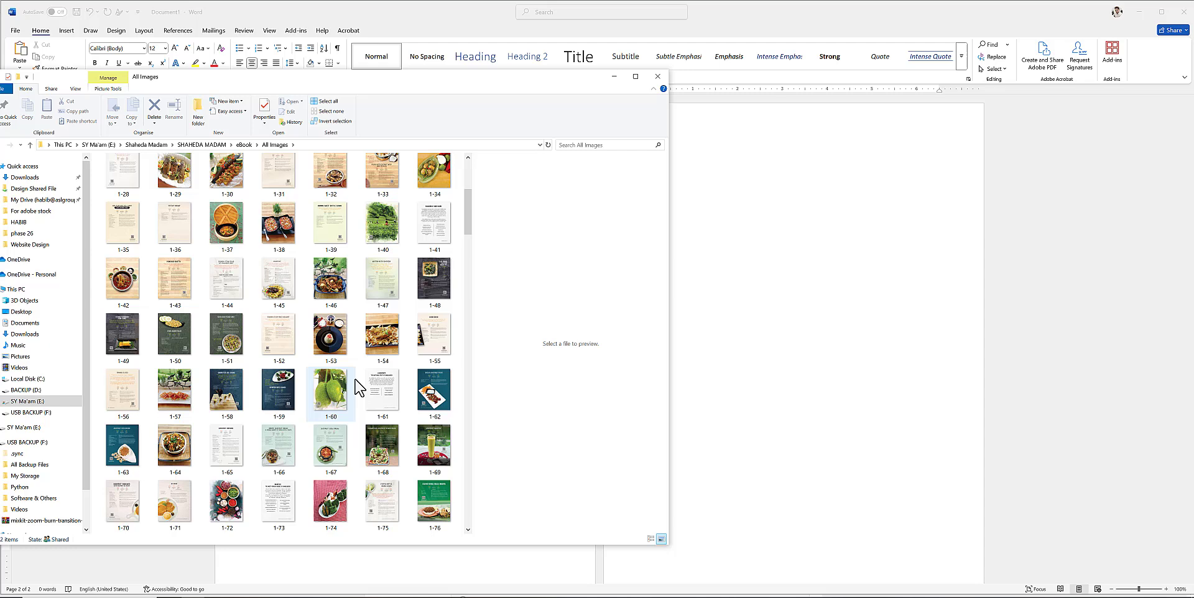
click(331, 283)
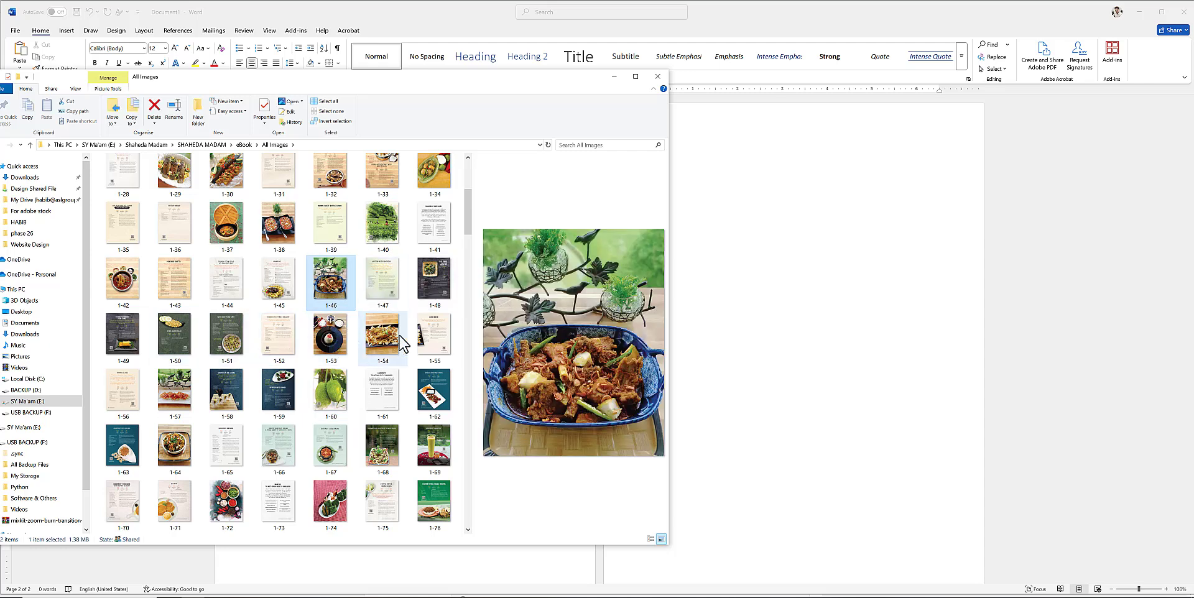
shift+click(433, 336)
drag(352, 311, 767, 299)
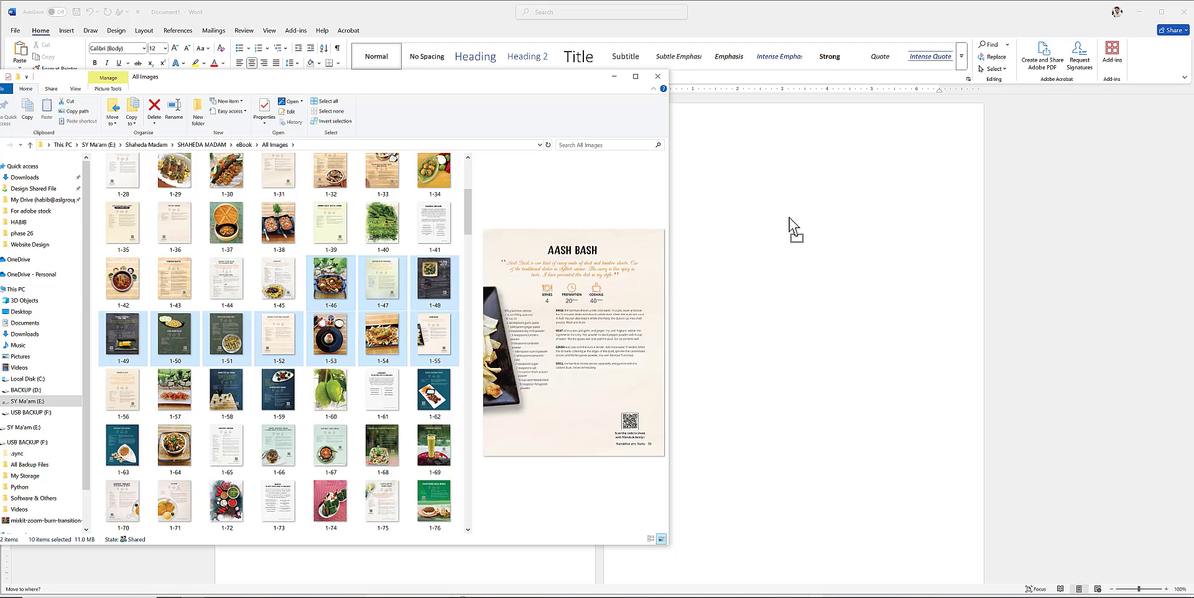
drag(789, 217, 789, 218)
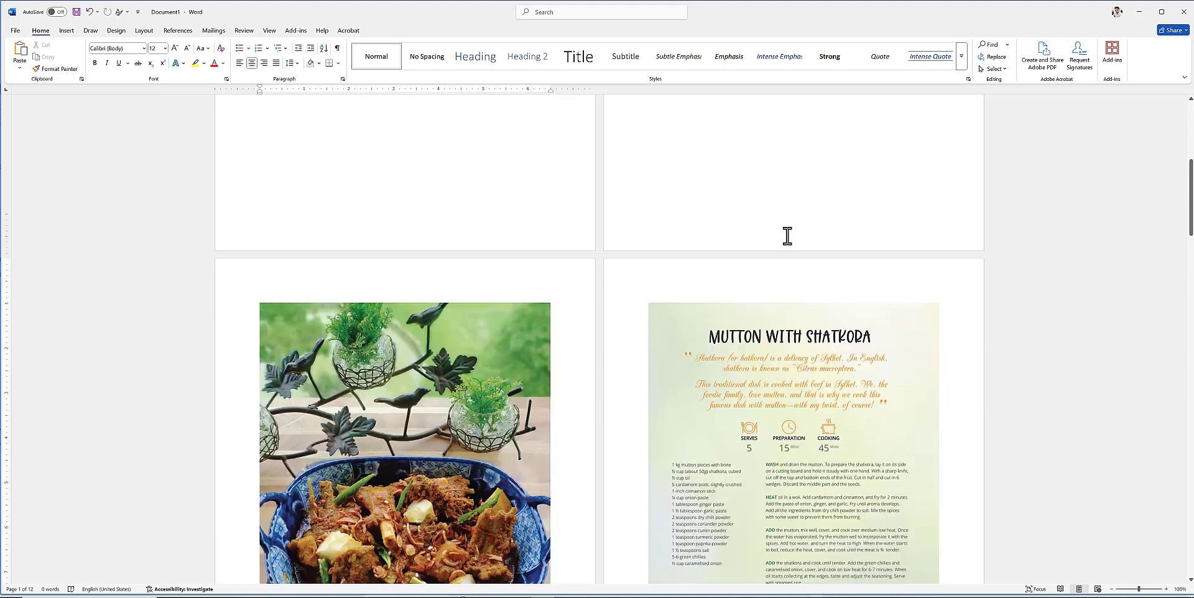
Reduce the top and bottom page margins of the document using the vertical ruler.
scroll(788, 241, up, 4)
click(798, 213)
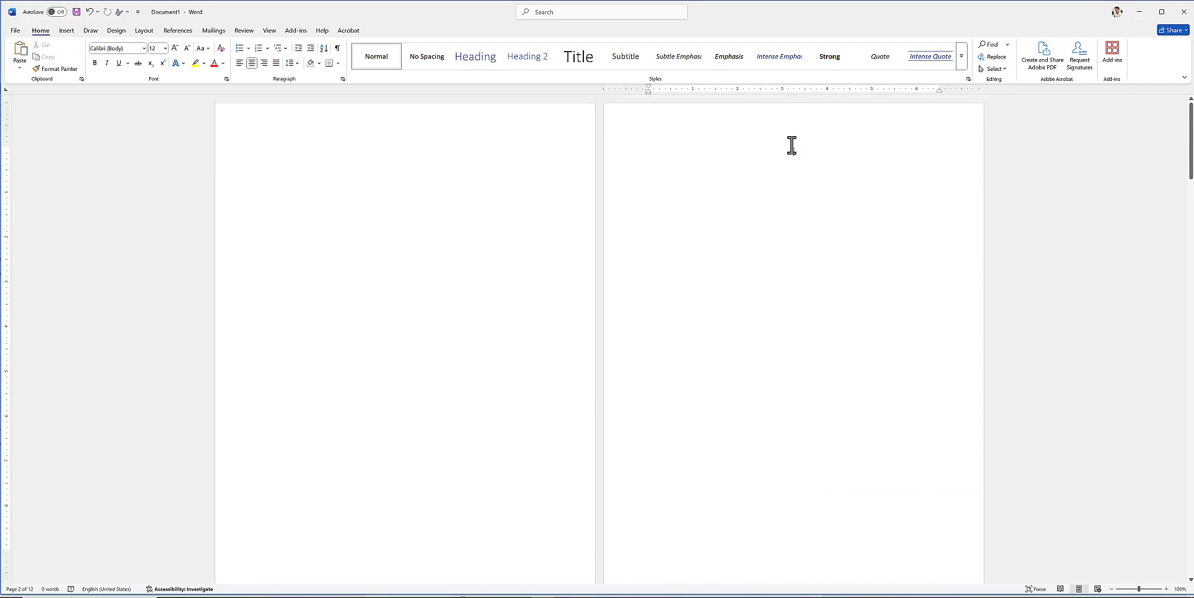
drag(8, 148, 11, 132)
drag(6, 551, 5, 565)
Move the photo of the mutton dish in the blue bowl onto the empty second page.
scroll(809, 177, down, 3)
drag(432, 569, 809, 163)
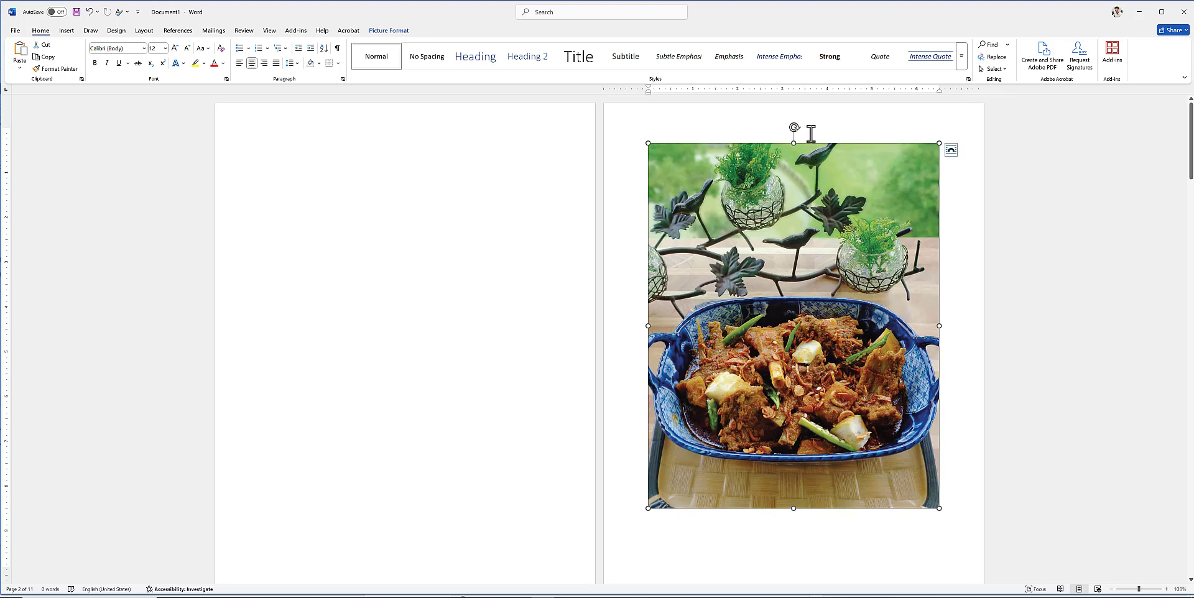
click(805, 135)
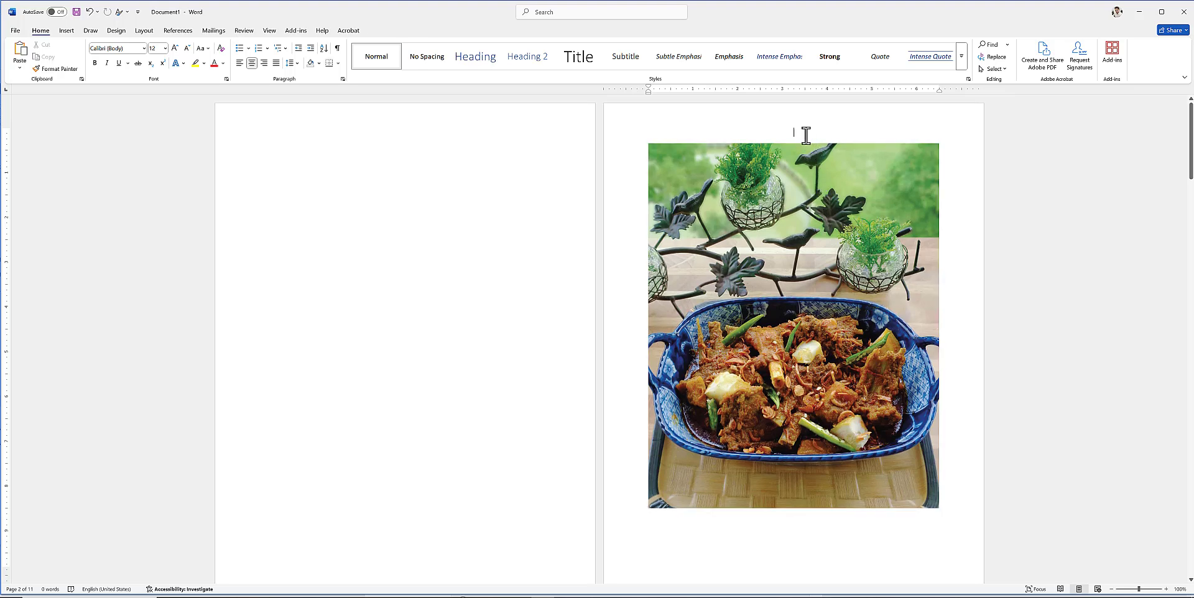
click(858, 198)
click(846, 132)
Insert a page break after the mutton photo and move the "Mutton with Shatkora" recipe image onto the new third page.
click(805, 536)
scroll(809, 533, down, 1)
key(ctrl+Return)
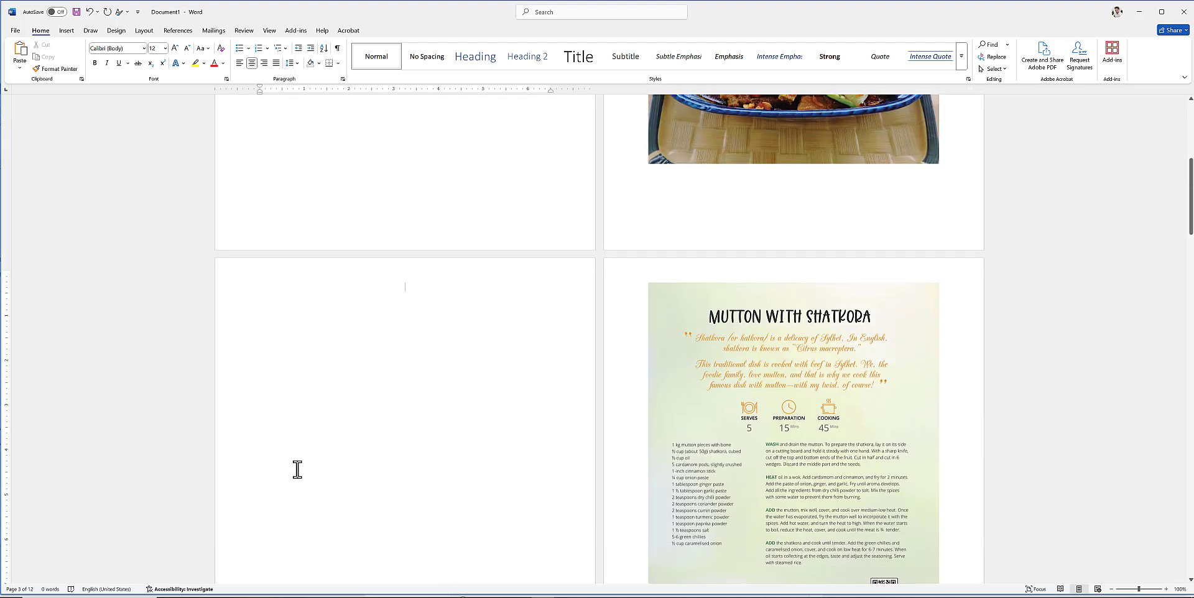
drag(791, 288, 404, 282)
Insert a page break after the "Mutton with Shatkora" image and move the "Lai Shag / Mustard Greens Mix" image onto page 4.
click(565, 556)
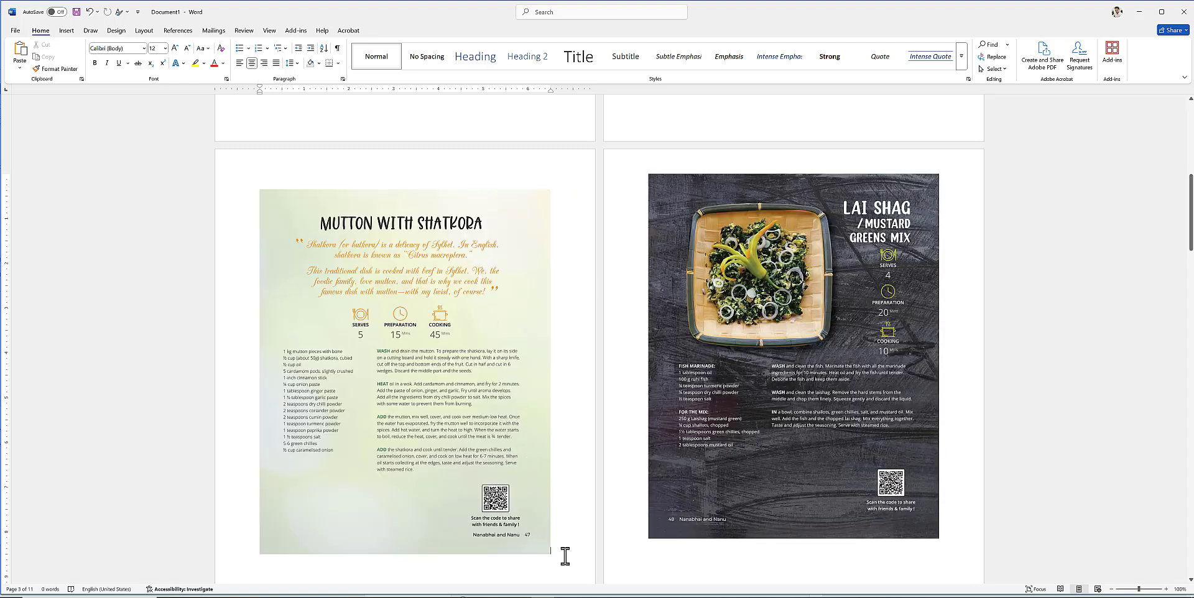
key(ctrl+Return)
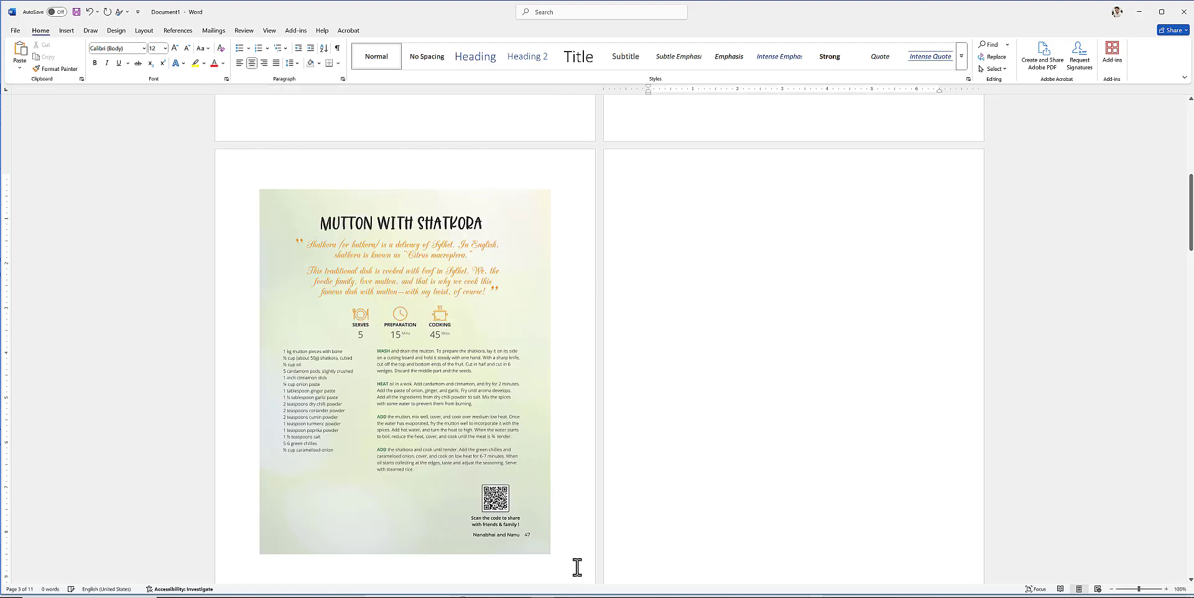
scroll(672, 405, down, 3)
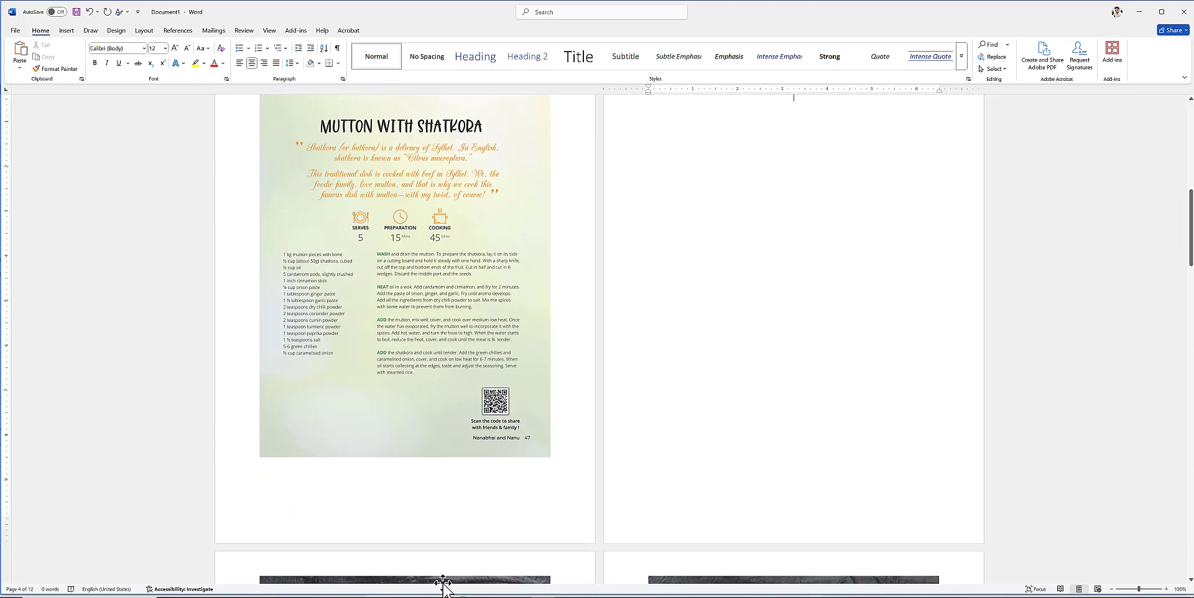
drag(443, 581, 811, 242)
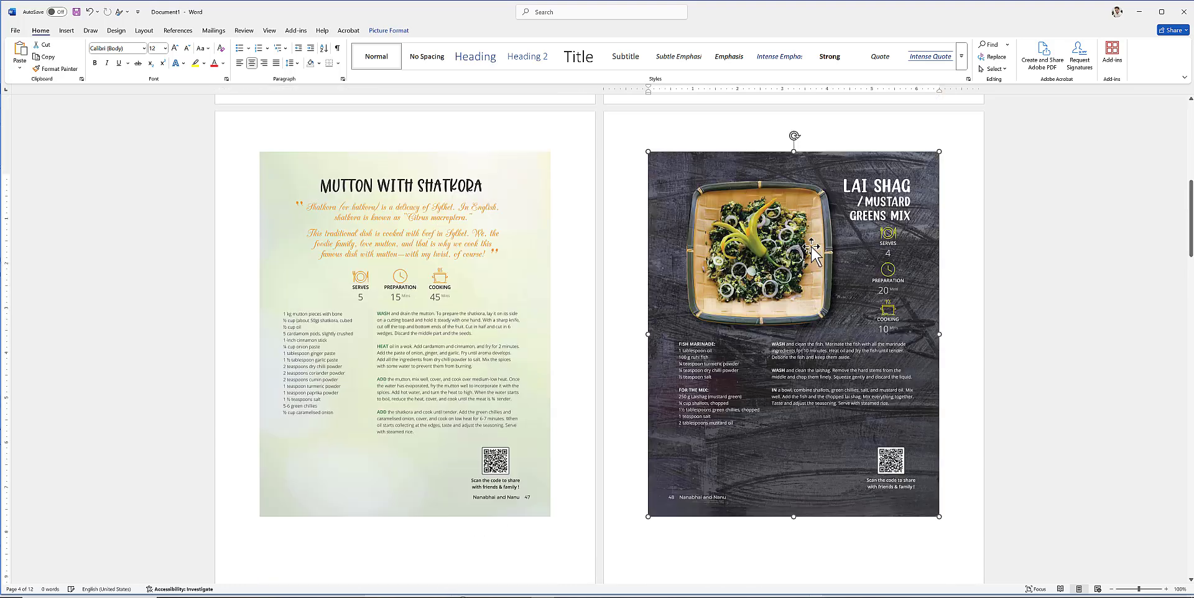
Insert a page break after the "Lai Shag" image and move the "Steamed Featherback Fish Cake" image onto page 5.
click(807, 278)
scroll(912, 387, down, 6)
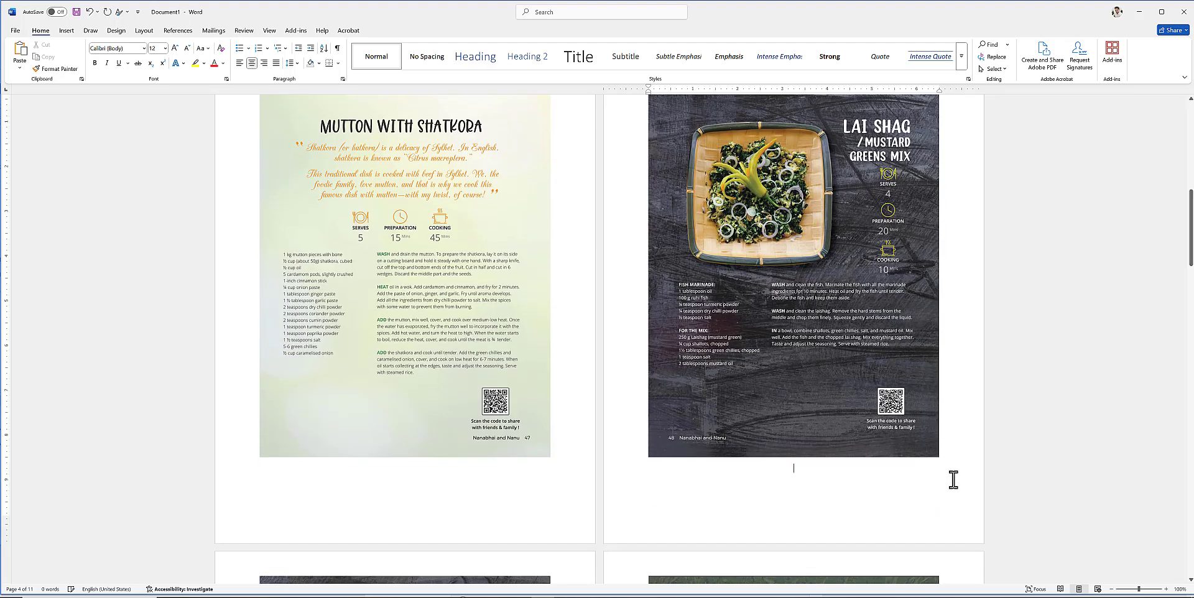
key(ctrl+Return)
scroll(867, 458, down, 6)
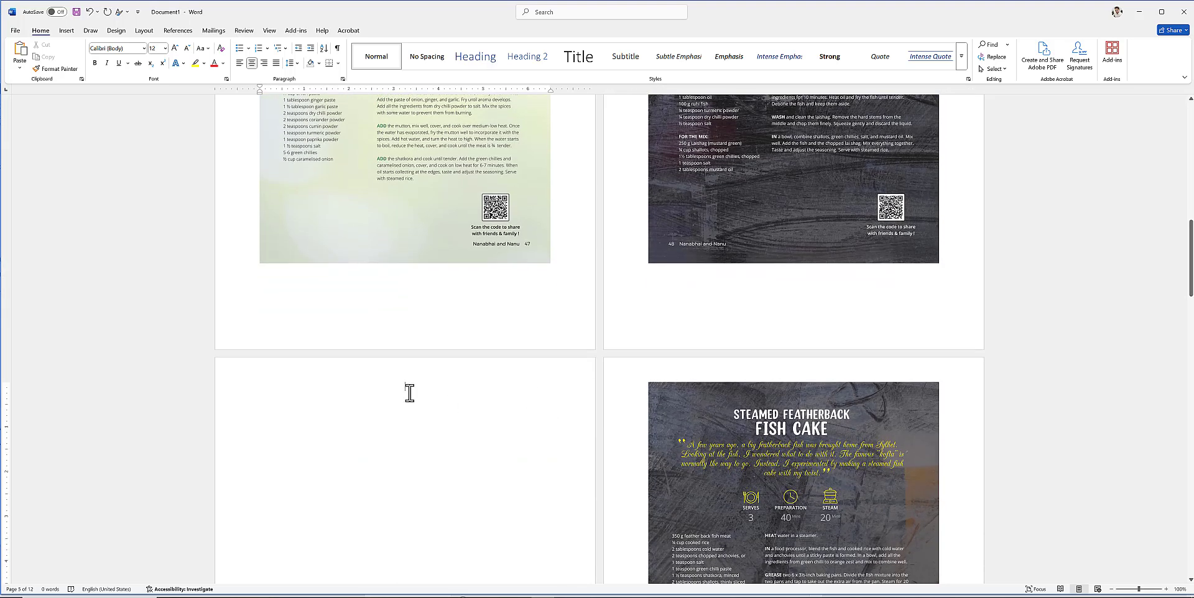
scroll(416, 397, down, 6)
drag(721, 365, 446, 355)
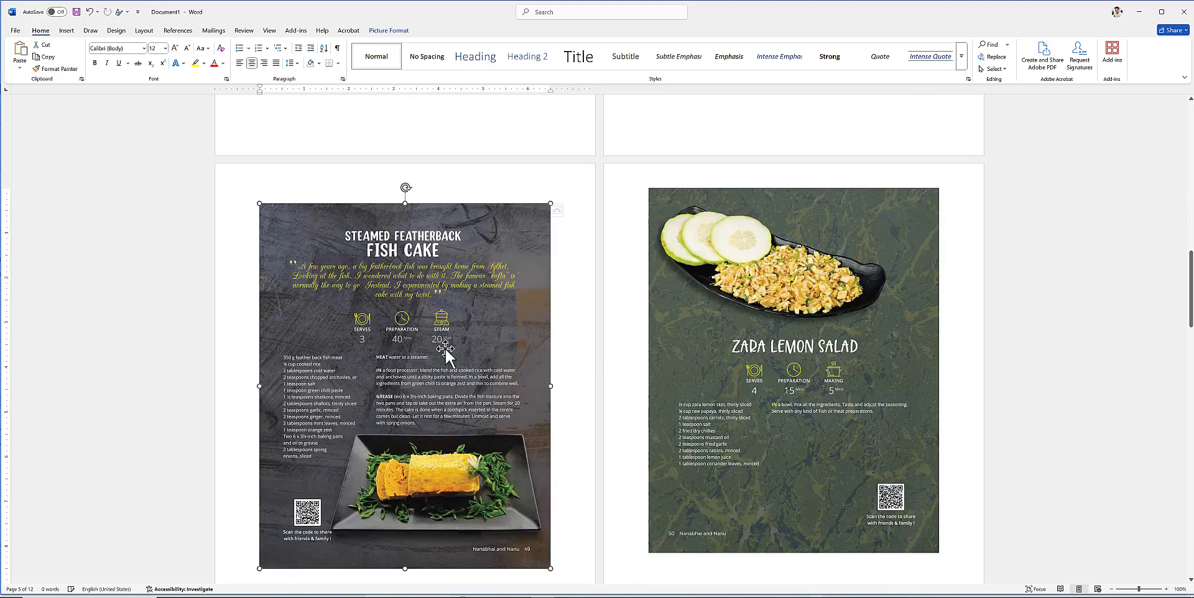
Insert a page break after the "Steamed Featherback Fish Cake" image and move the "Zara Lemon Salad" image onto page 6.
click(565, 564)
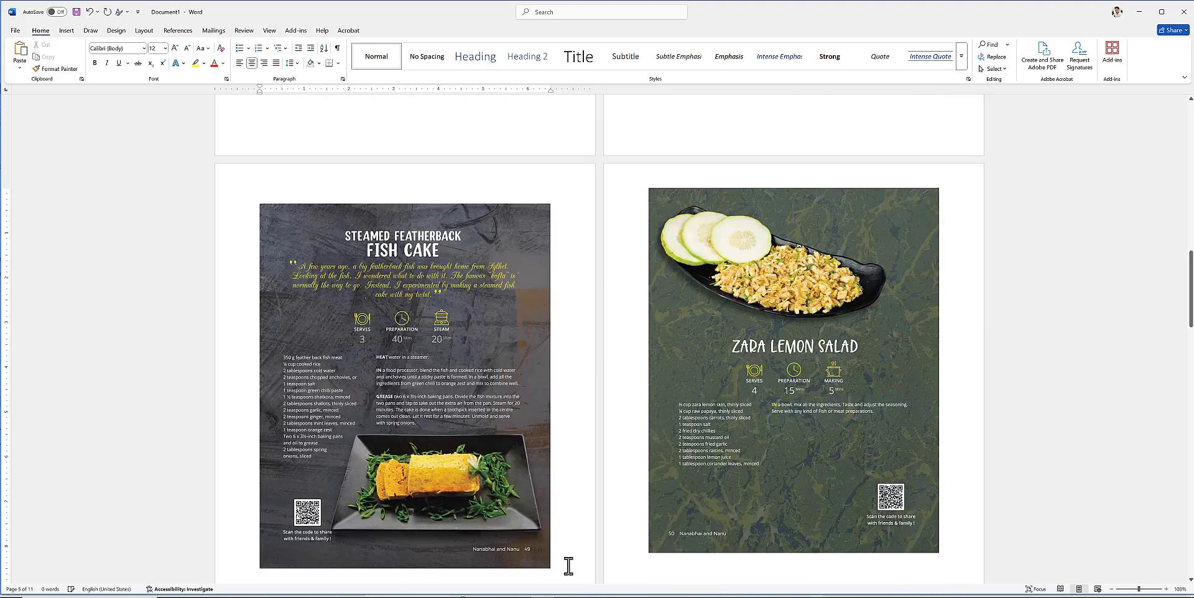
key(Delete)
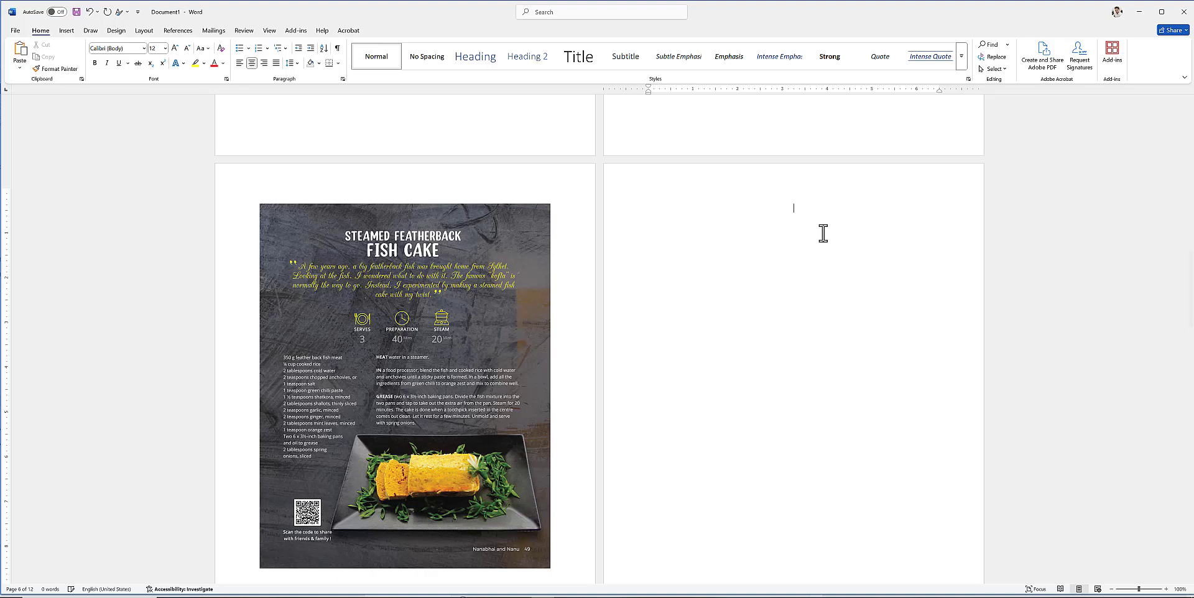
scroll(675, 420, down, 9)
key(ctrl+z)
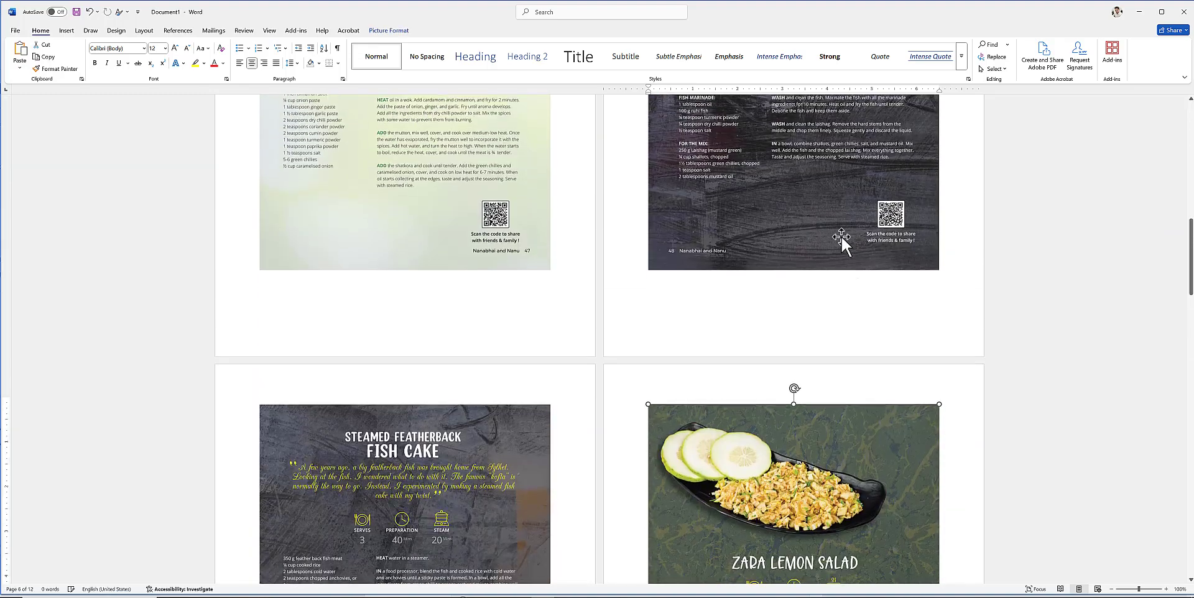
Insert a page break after the "Zara Lemon Salad" image and move the "Fried Rice Flour Cake" image onto page 7.
scroll(841, 236, down, 5)
scroll(894, 466, down, 7)
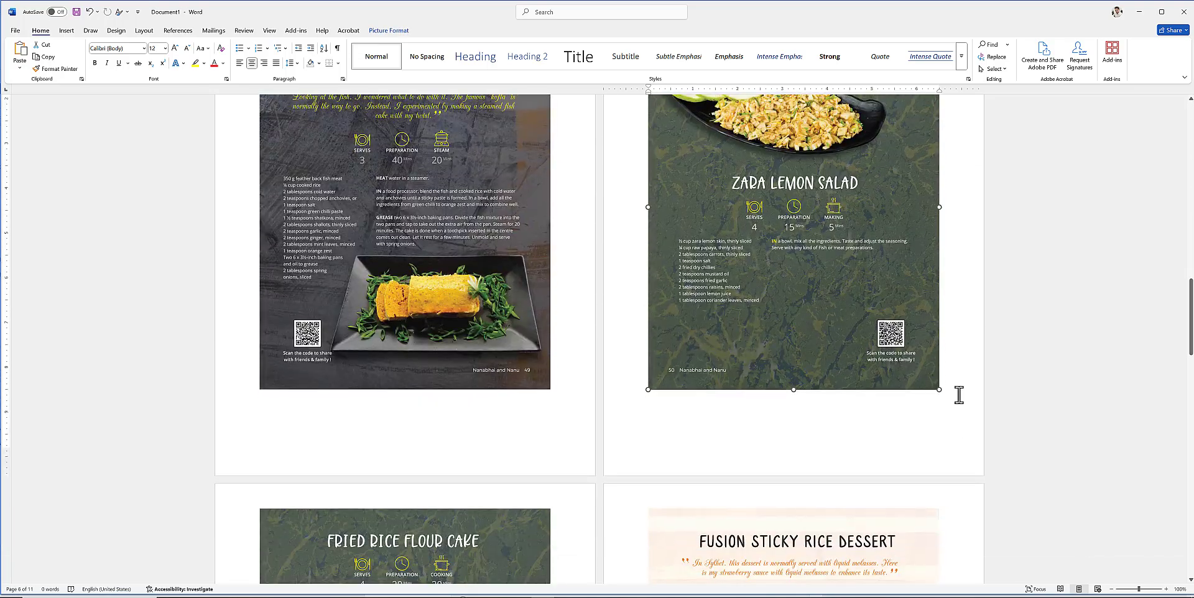
click(955, 384)
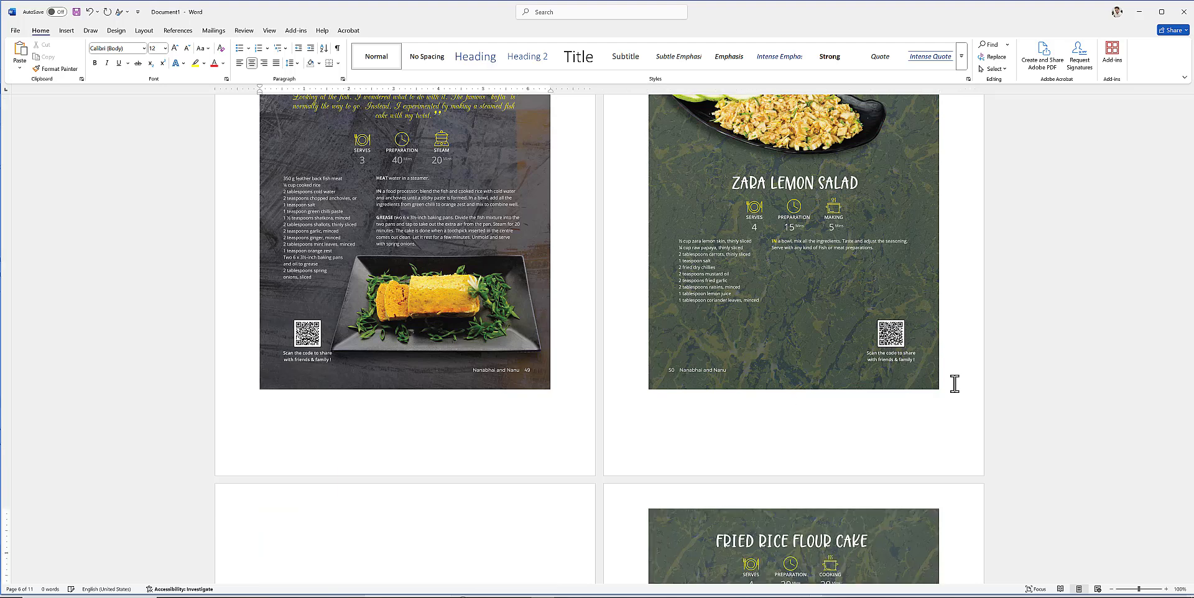
key(ctrl+Return)
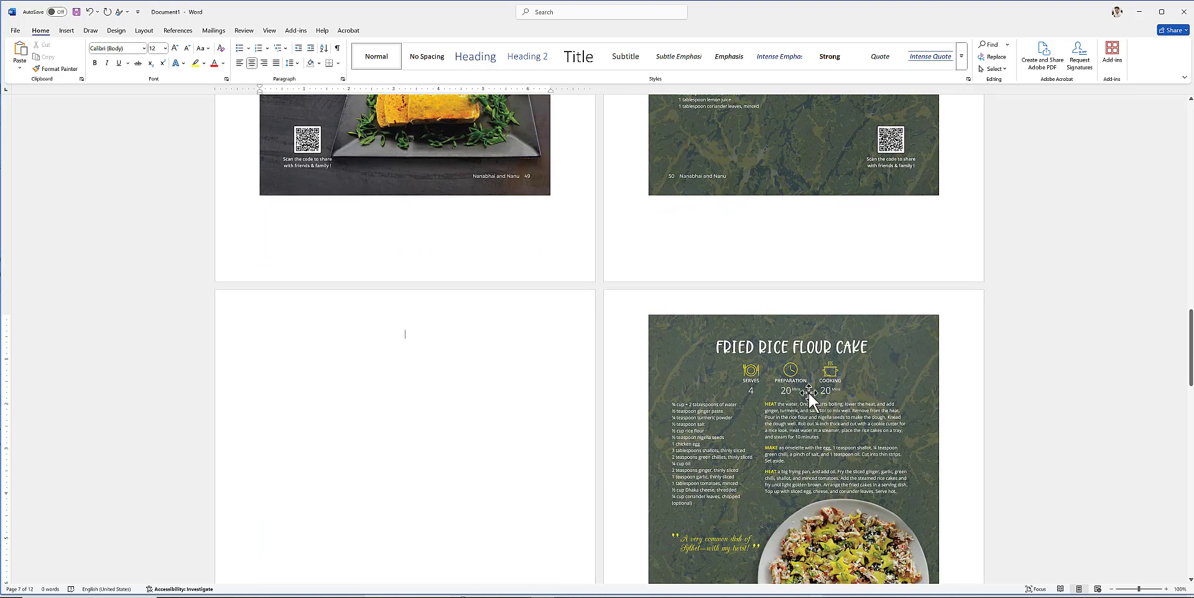
drag(808, 392, 490, 435)
key(Right)
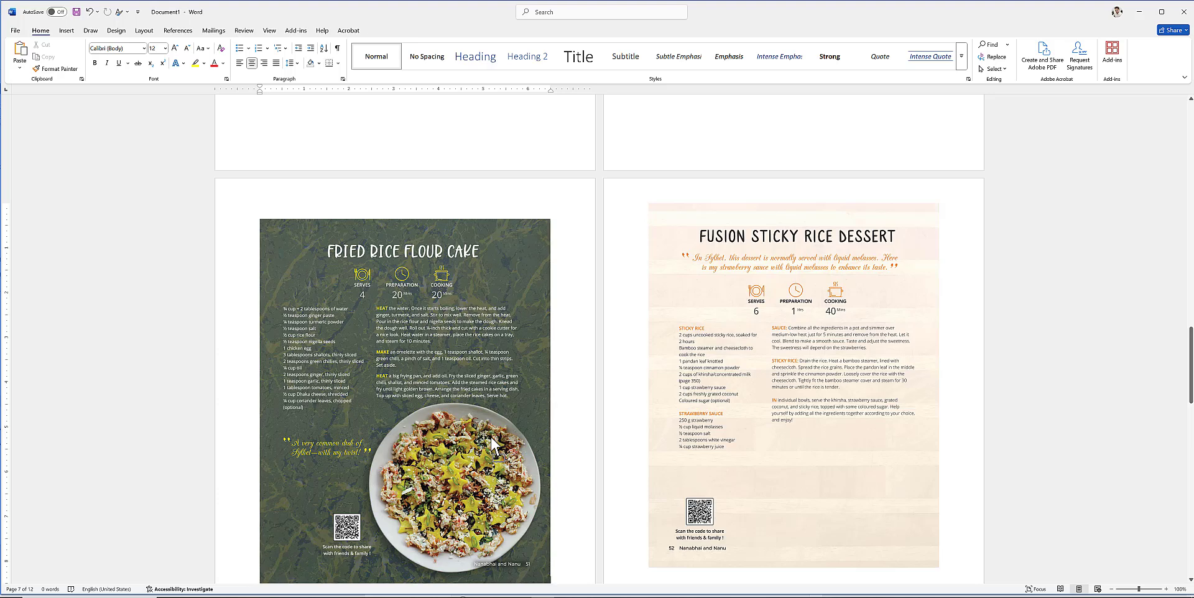
Insert a page break after the "Fried Rice Flour Cake" image and move the "Fusion Sticky Rice Dessert" image onto page 8.
key(Return)
key(ctrl+Return)
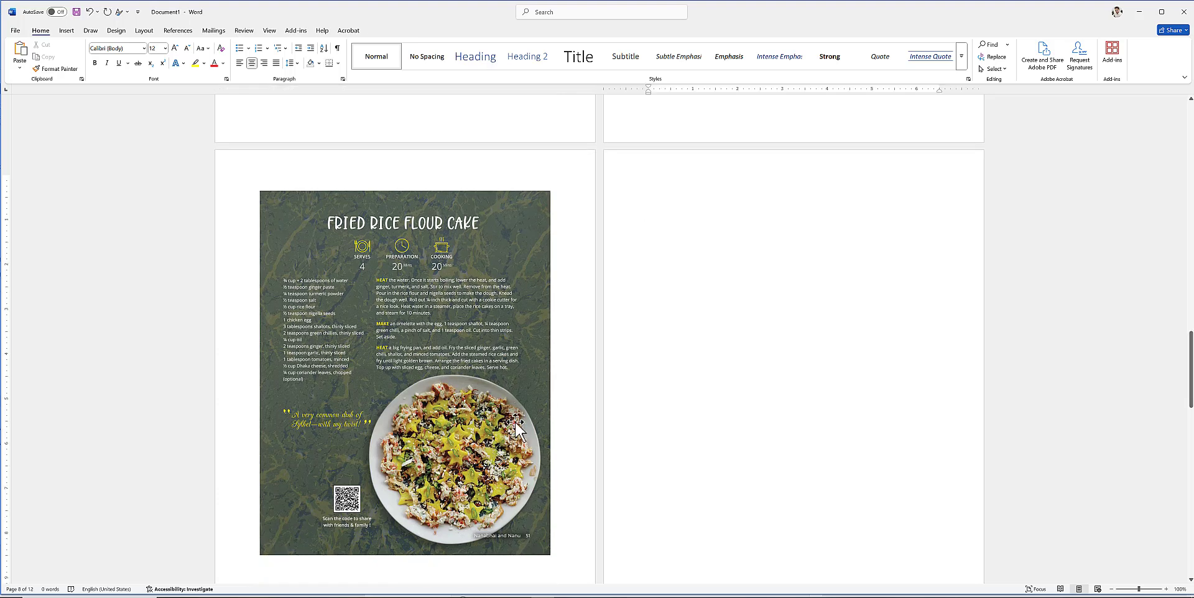
scroll(848, 273, down, 3)
drag(498, 530, 837, 265)
scroll(903, 429, down, 4)
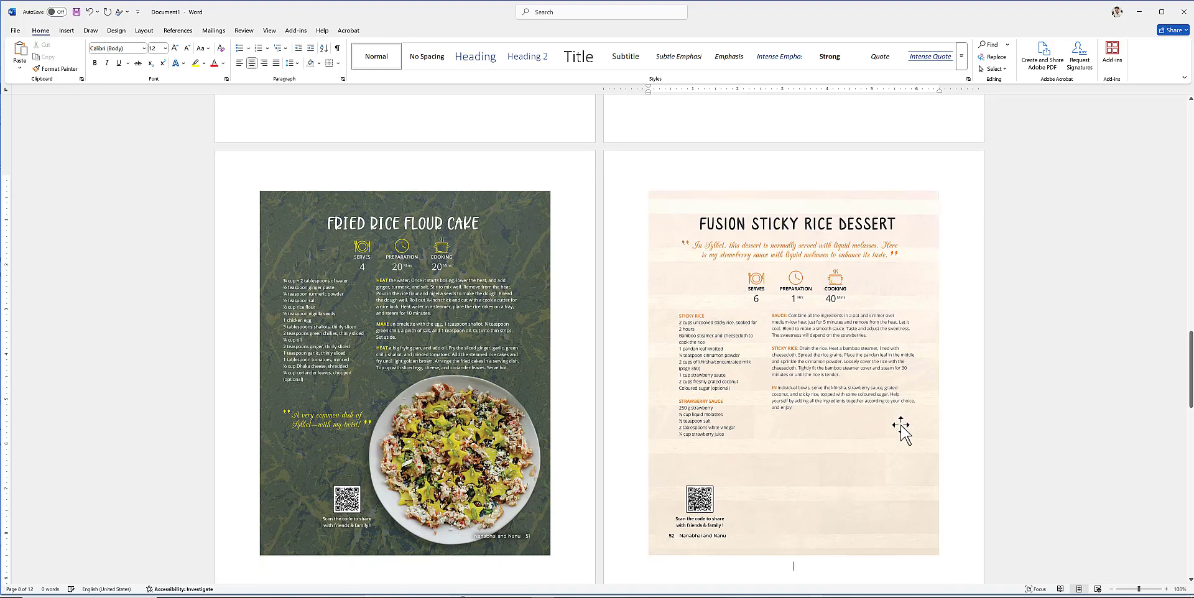
Insert a page break after the "Fusion Sticky Rice Dessert" image and move the sticky rice photo with the dark plate onto page 9.
scroll(645, 346, down, 3)
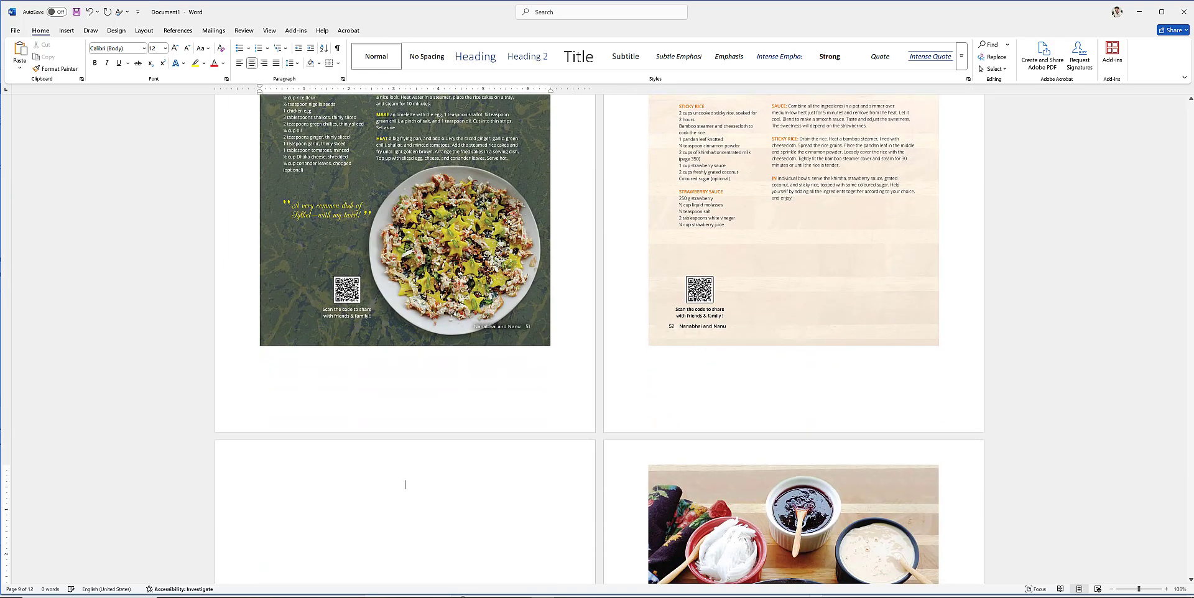
scroll(809, 430, down, 5)
drag(810, 430, 405, 483)
scroll(500, 468, down, 2)
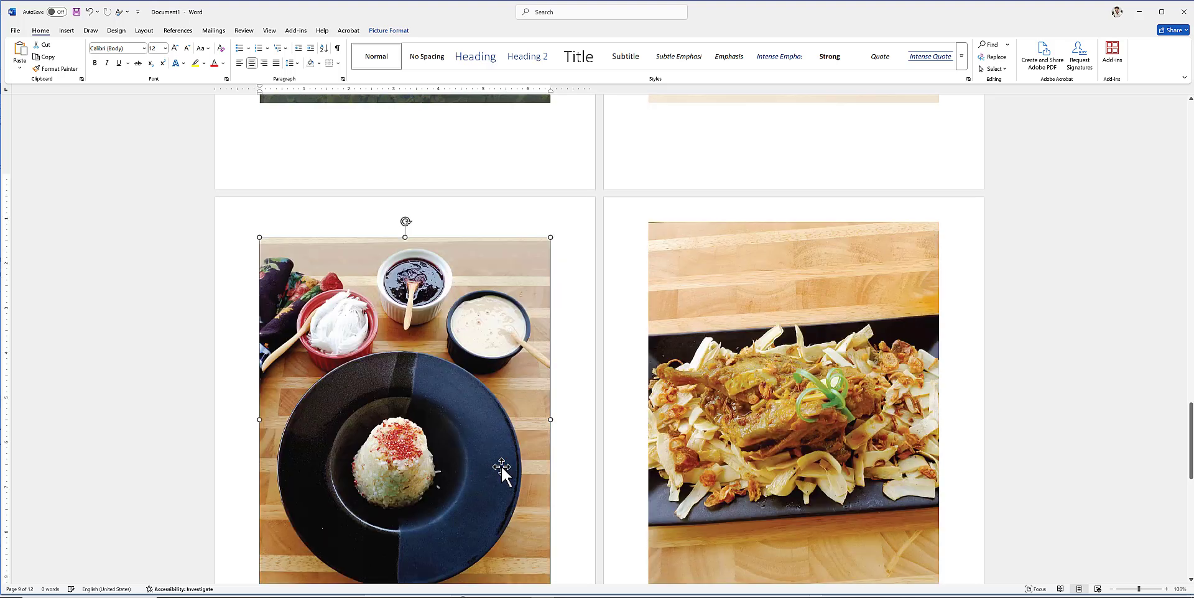
Insert a page break after the sticky rice photo and move the photo of the duck dish on the black tray onto page 10.
click(572, 532)
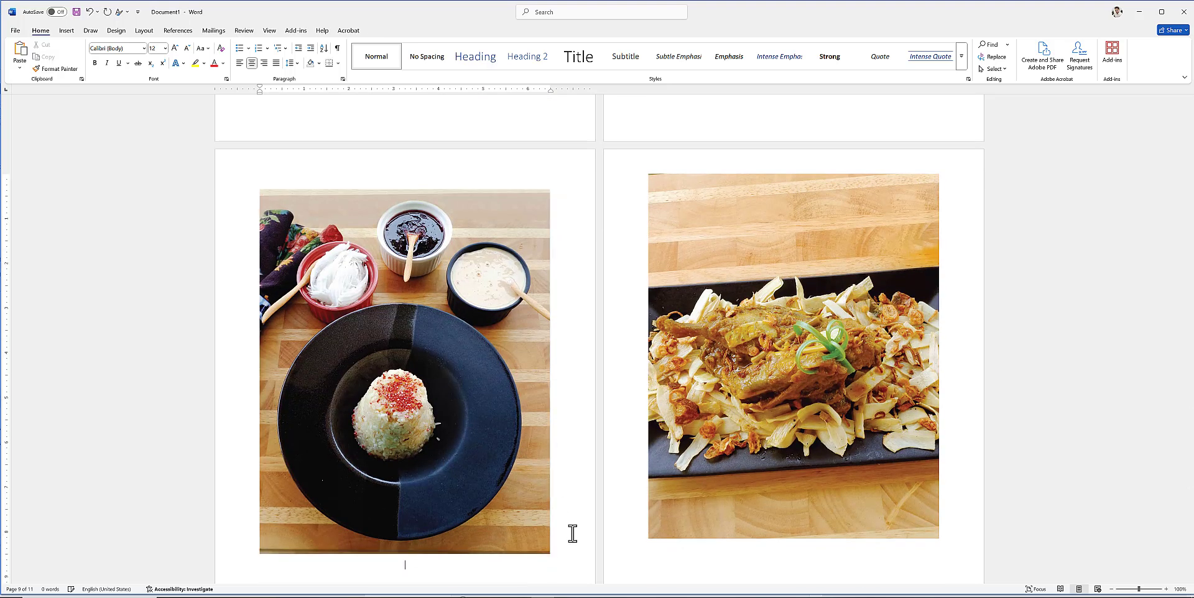
key(Delete)
scroll(682, 510, down, 5)
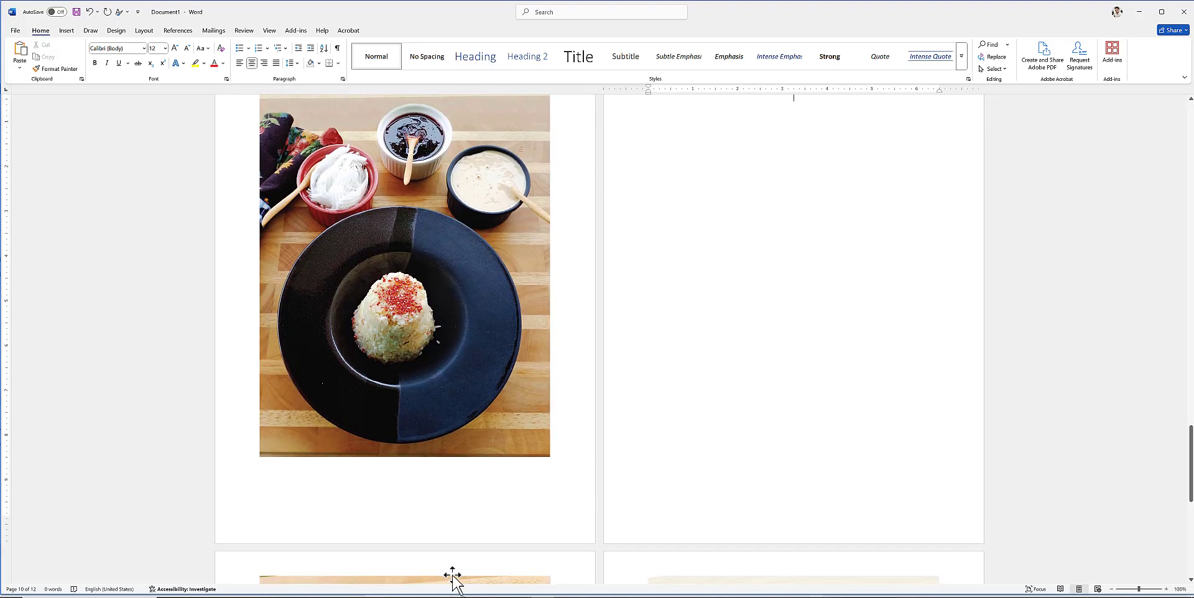
drag(458, 546, 860, 288)
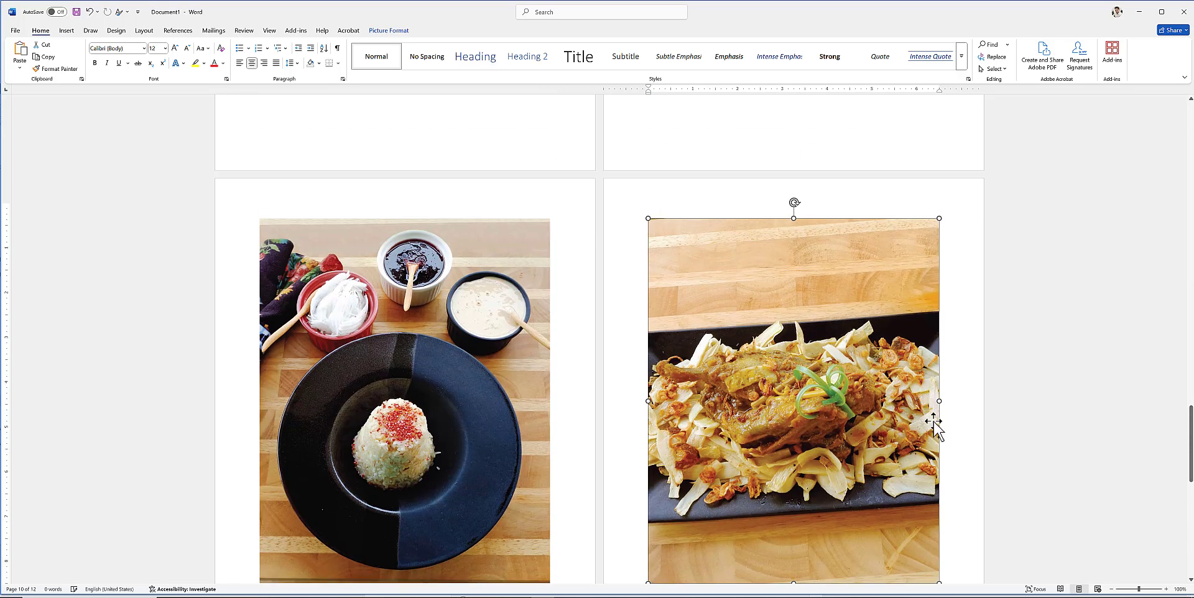
Put the "Aash Bash" recipe image on its own page 11, following the duck dish photo.
click(950, 470)
scroll(950, 470, down, 3)
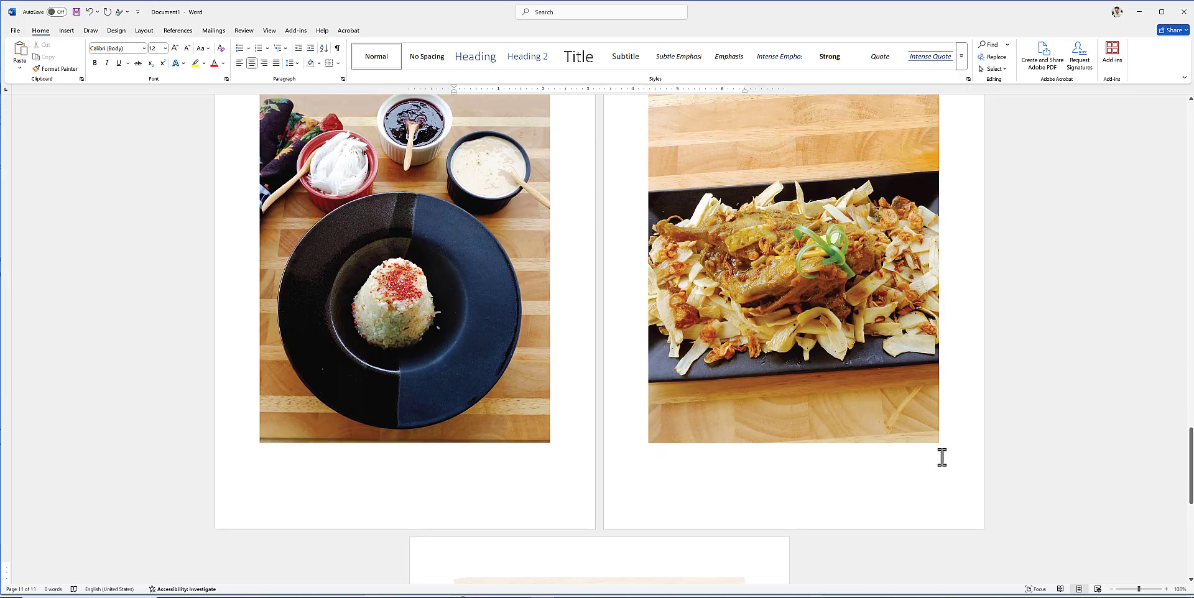
scroll(942, 457, down, 6)
scroll(775, 396, down, 3)
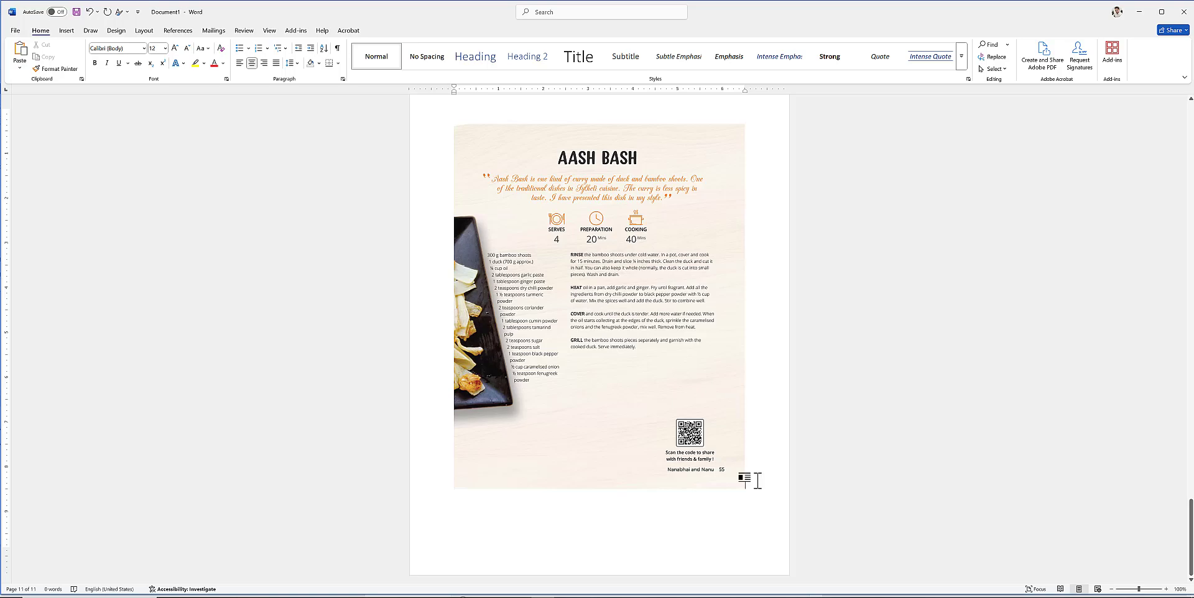
Apply the top-level Heading style to the mutton photo on page 2.
scroll(653, 433, up, 20)
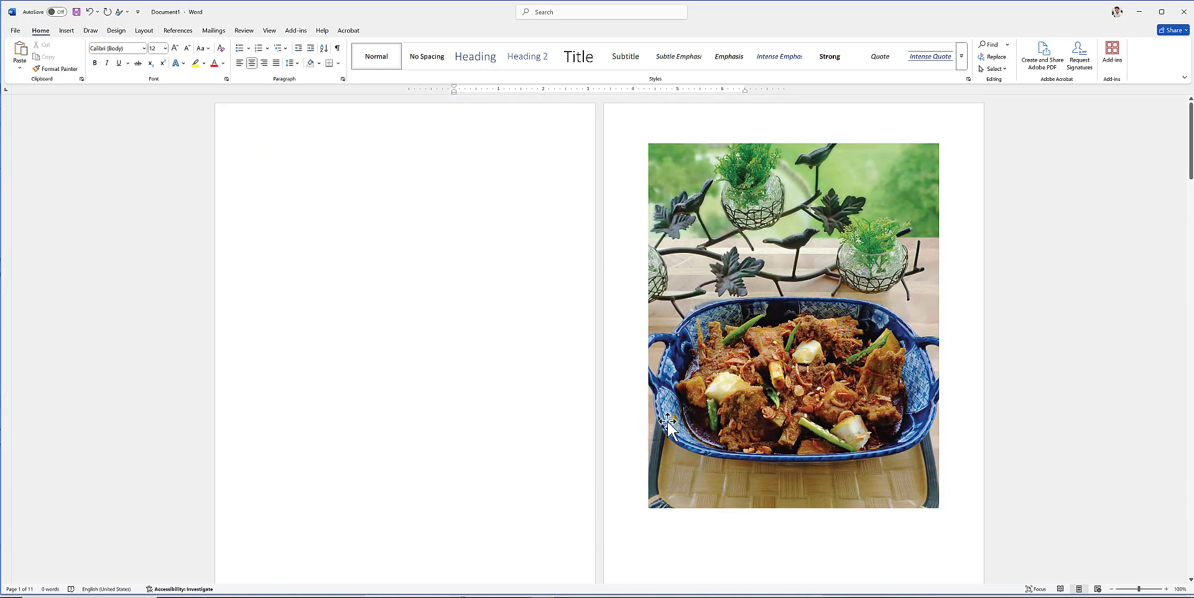
click(809, 281)
click(741, 134)
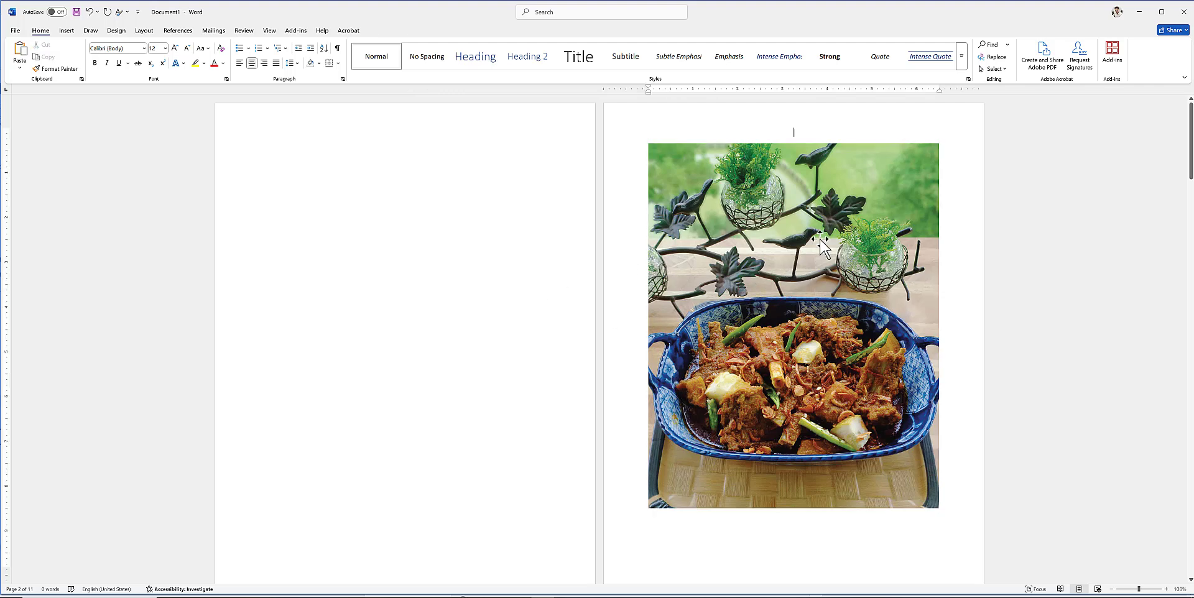
click(819, 242)
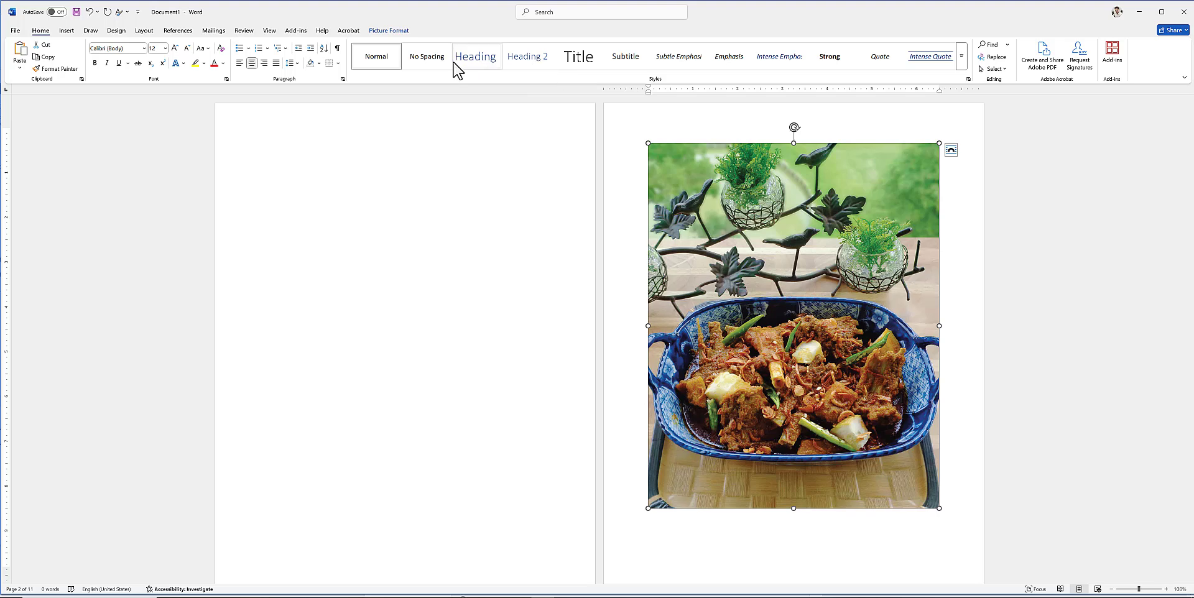
click(485, 57)
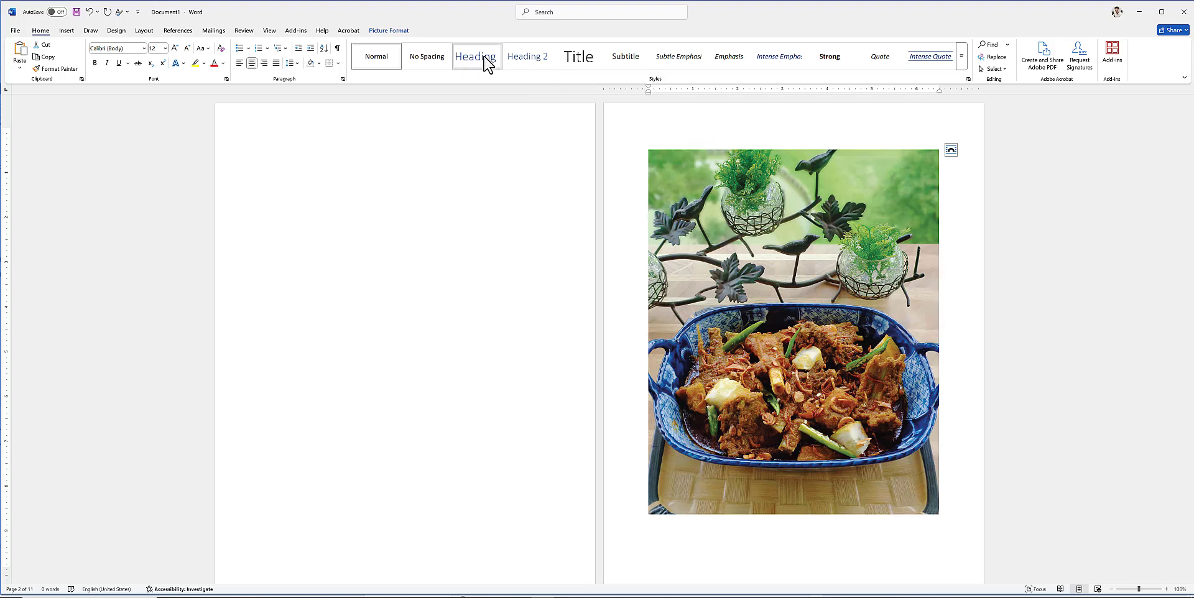
Apply the top-level Heading style to the "Mutton with Shatkora" and "Lai Shag / Mustard Greens Mix" images.
scroll(671, 304, down, 3)
scroll(671, 303, down, 5)
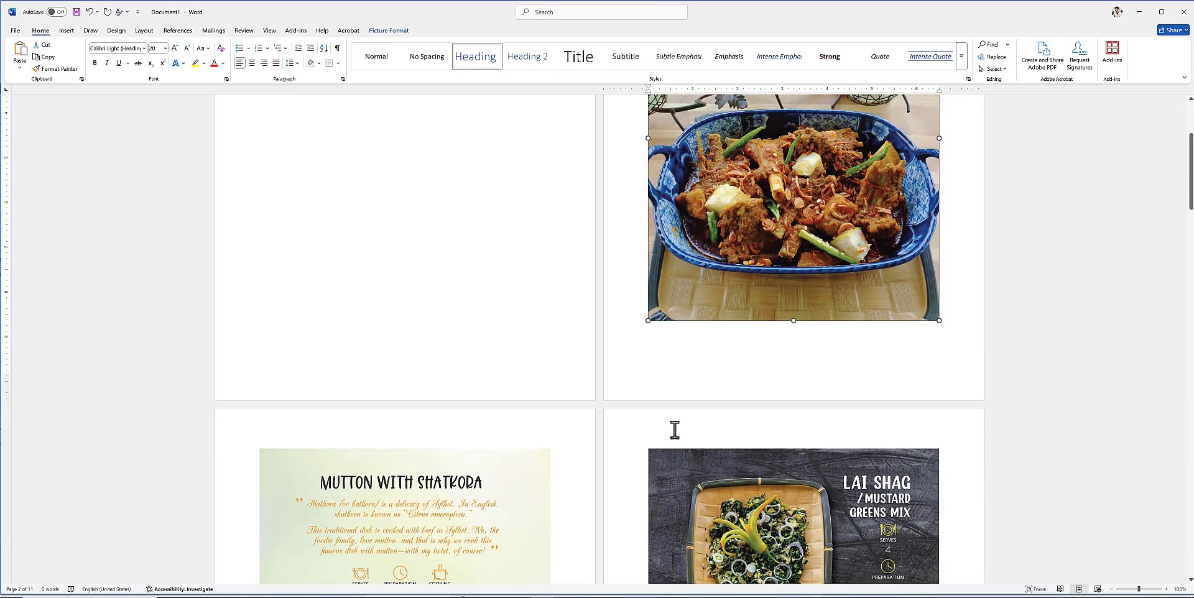
click(413, 395)
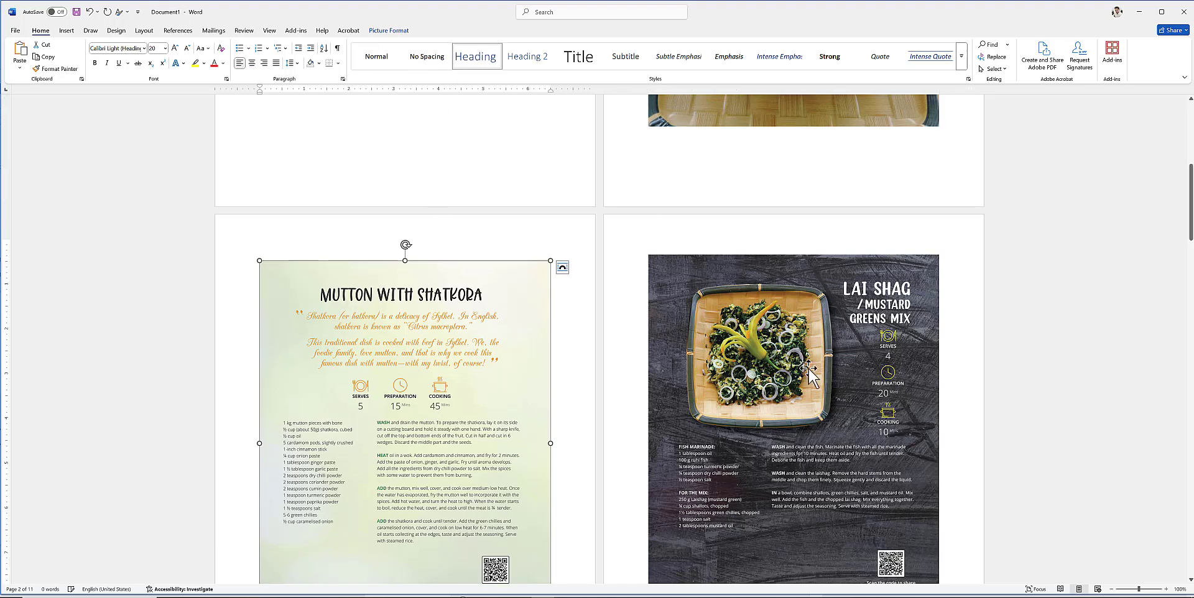
key(Tab)
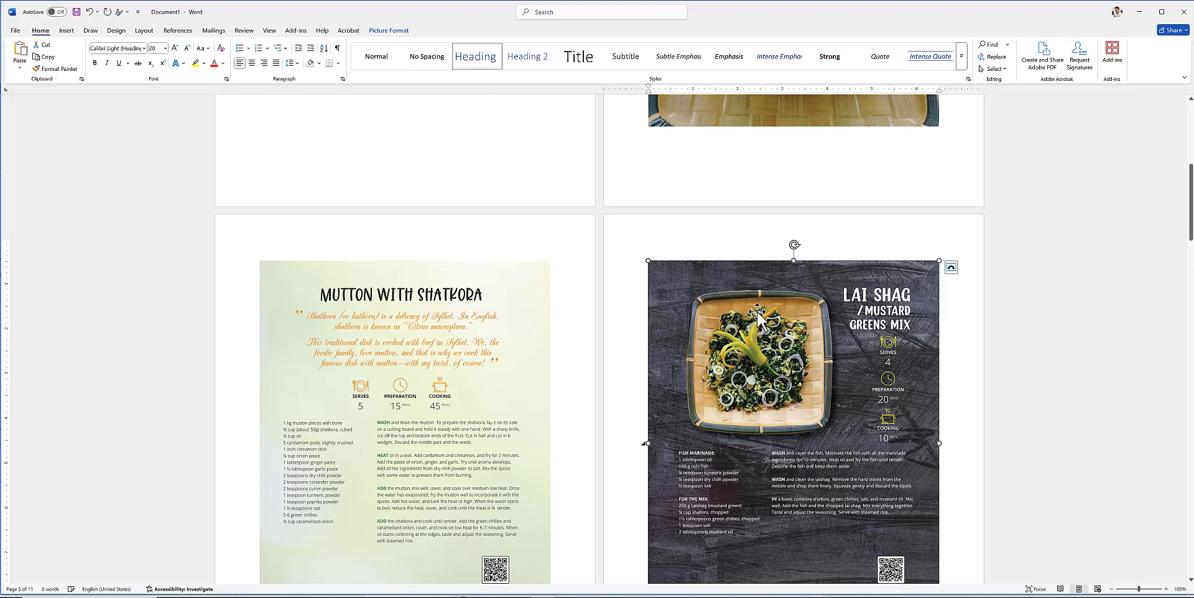
Apply the top-level Heading style to the "Steamed Featherback Fish Cake" and "Zara Lemon Salad" images.
scroll(773, 333, down, 10)
click(475, 219)
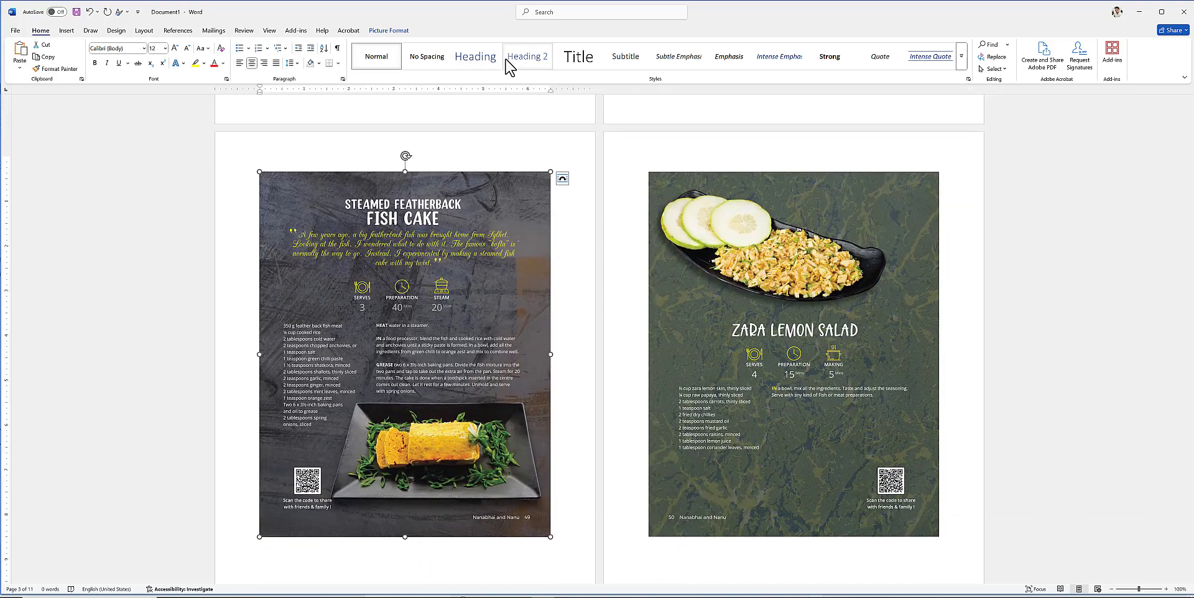
click(485, 58)
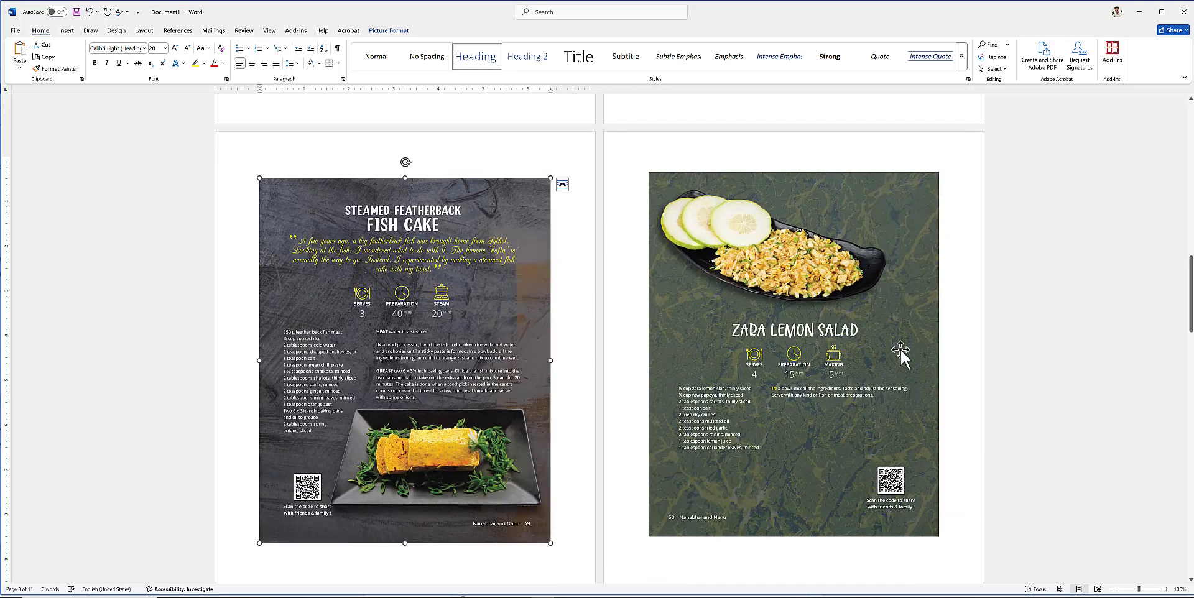
click(820, 370)
click(478, 62)
Apply the top-level Heading style to the "Fried Rice Flour Cake" and "Fusion Sticky Rice Dessert" images.
scroll(740, 333, down, 10)
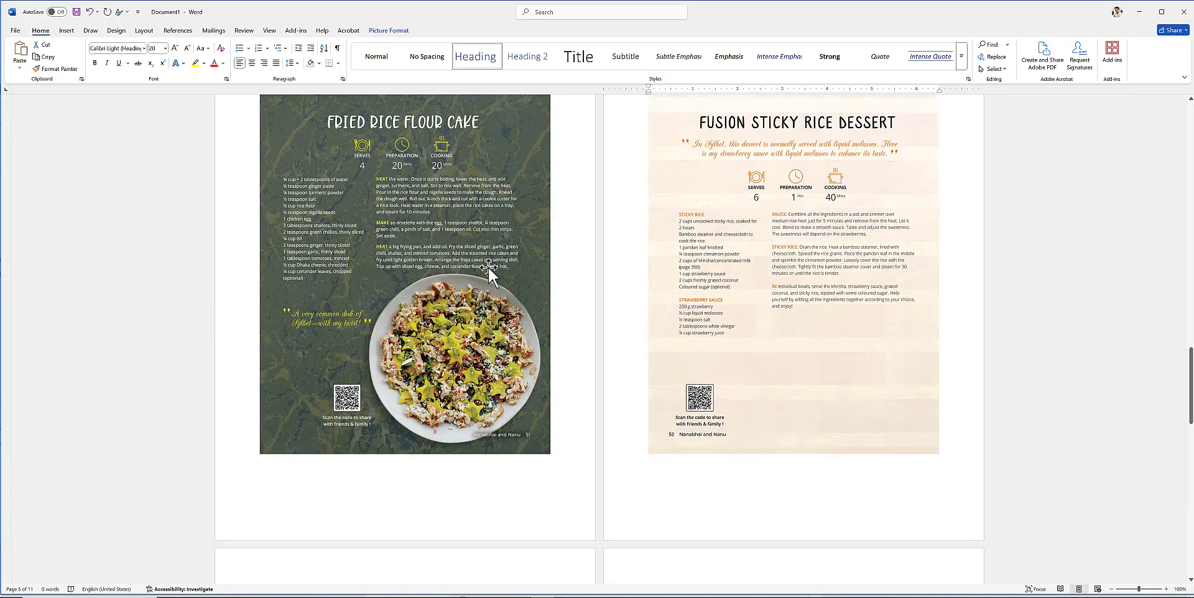
click(488, 274)
click(477, 60)
click(771, 285)
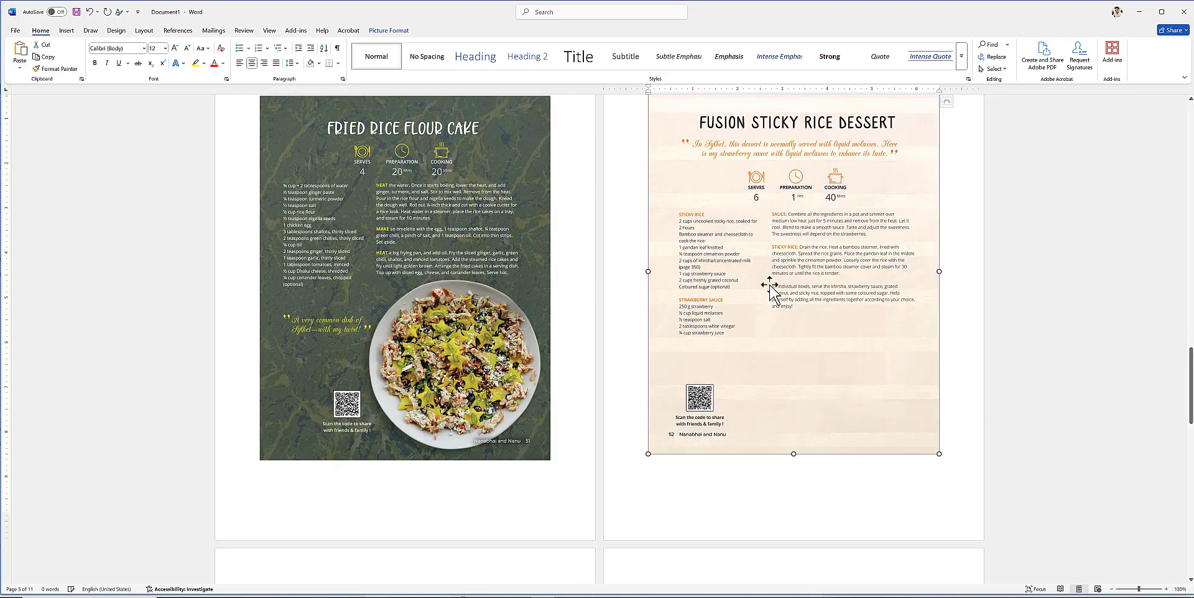
click(491, 59)
Apply the top-level Heading style to the sticky rice photo on page 9 and the duck dish photo on page 10.
scroll(715, 298, down, 5)
click(421, 351)
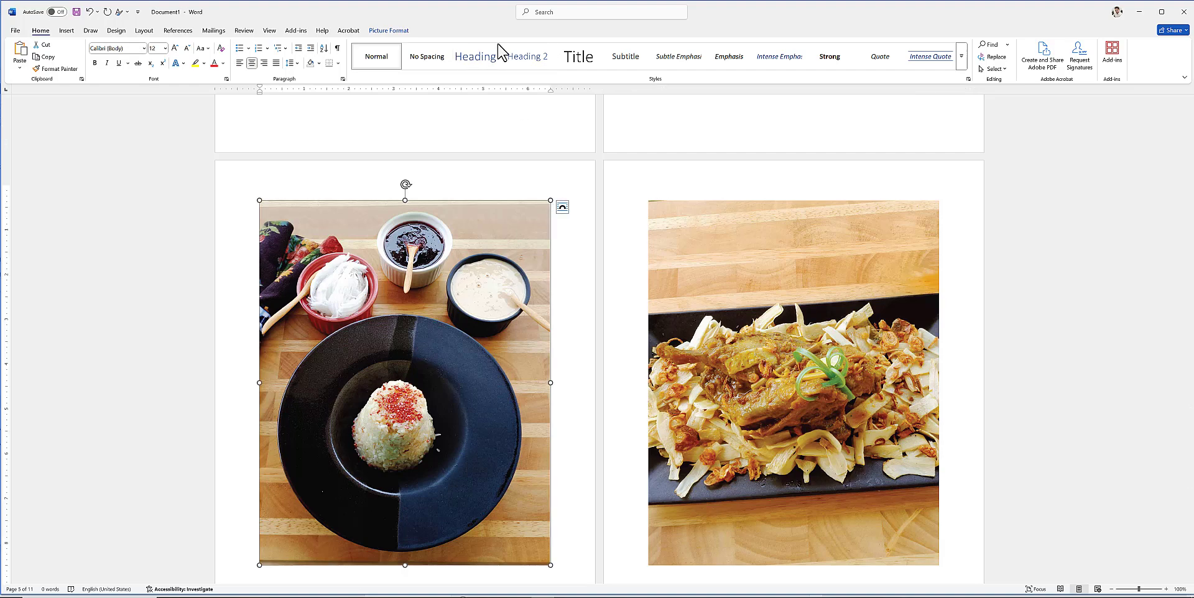
click(475, 56)
click(843, 380)
click(485, 62)
Apply the top-level Heading style to the "Aash Bash" recipe image on the last page.
scroll(725, 346, down, 8)
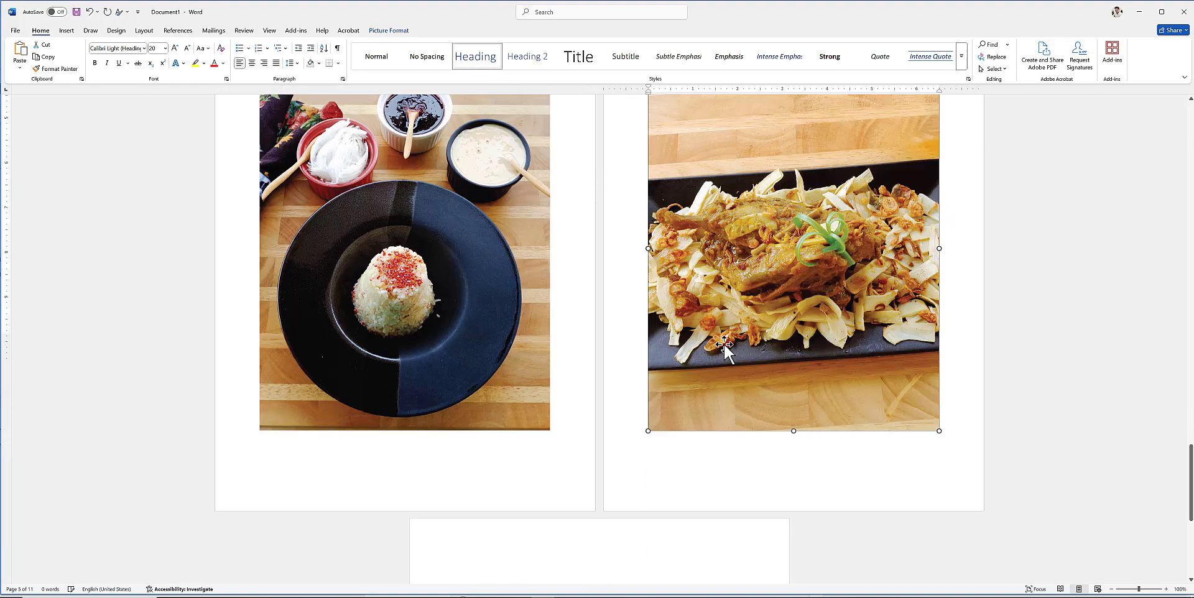
click(626, 373)
click(477, 61)
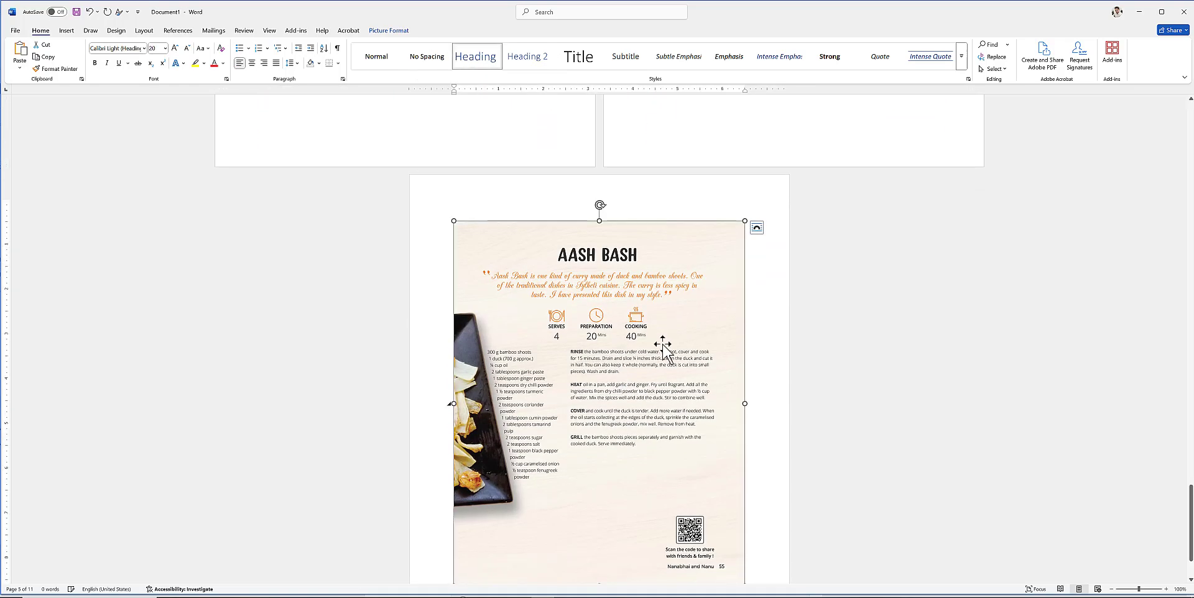
Try to remove the blank first page ahead of the mutton photo and undo the deletions.
scroll(626, 339, up, 10)
click(424, 174)
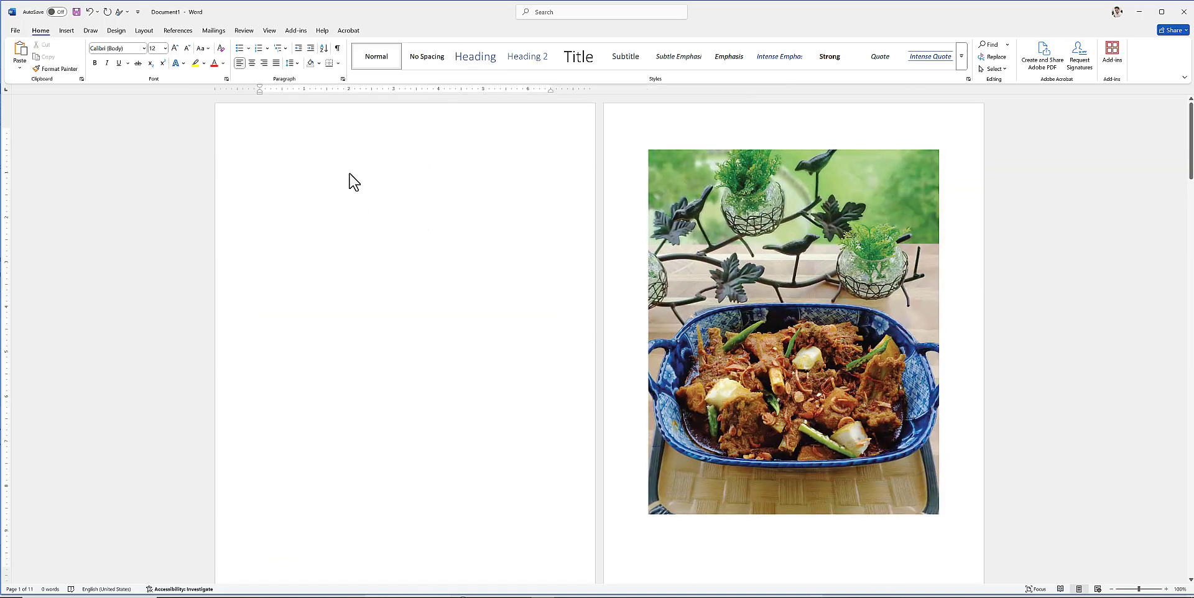
drag(353, 134, 281, 133)
key(Delete)
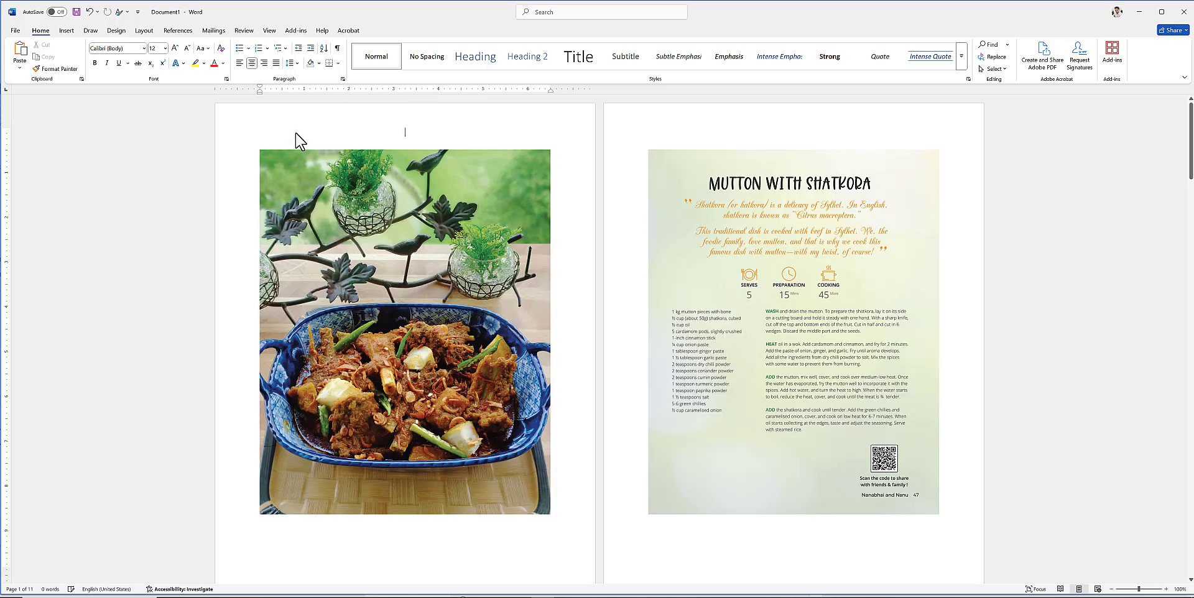
key(ctrl+z)
click(352, 128)
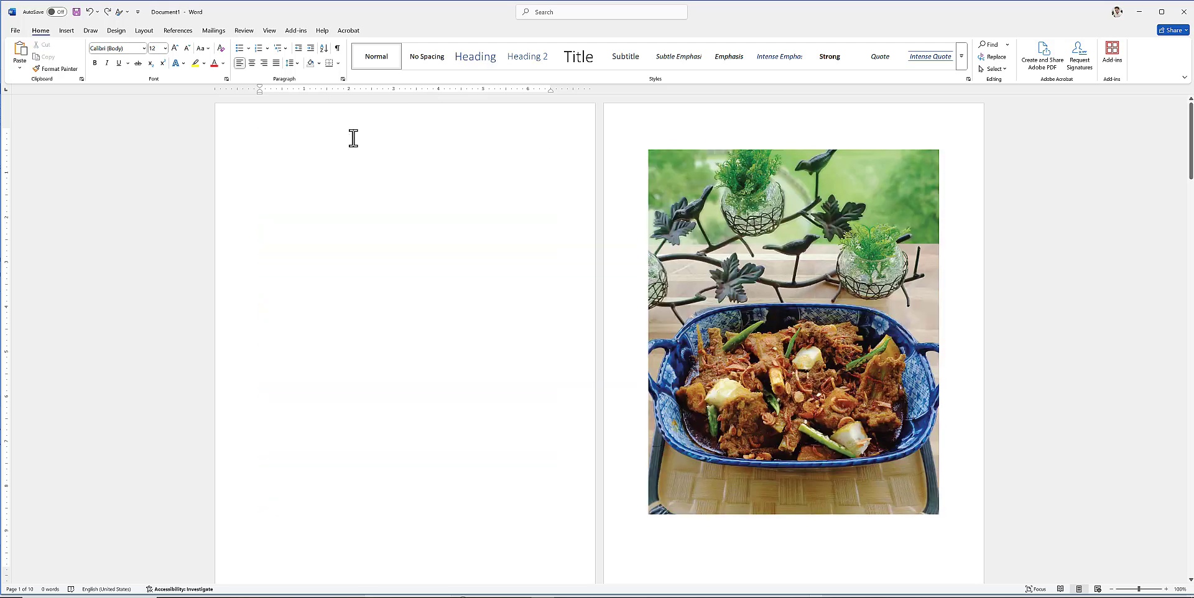
key(Delete)
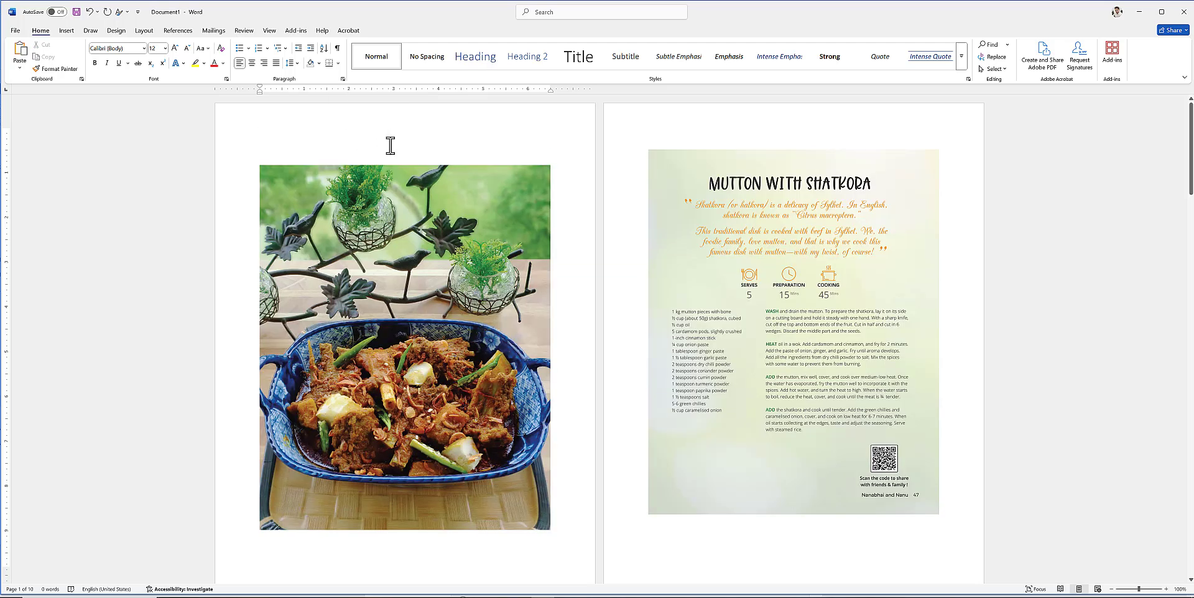
key(ctrl+z)
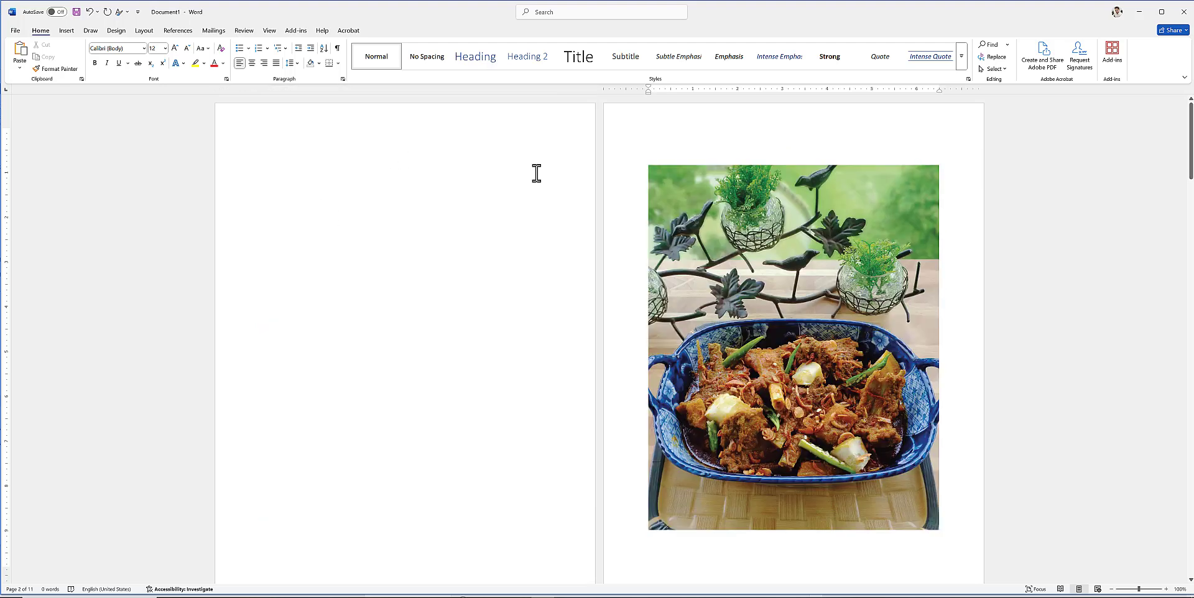
Insert an Automatic Table 1 table of contents on the blank first page.
click(228, 130)
click(292, 148)
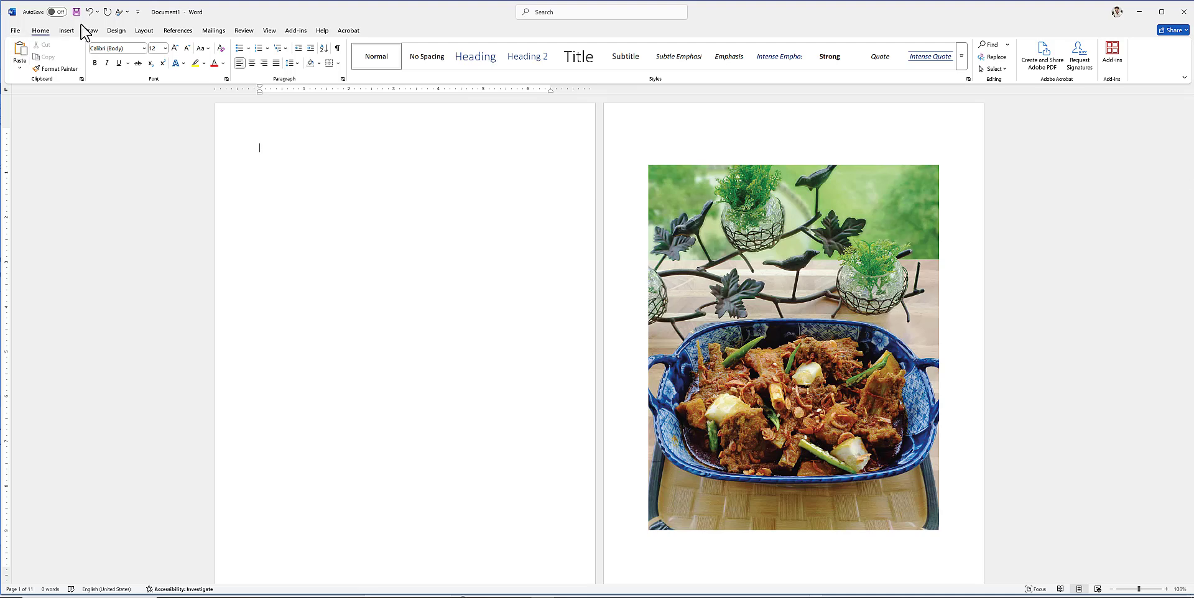
click(243, 31)
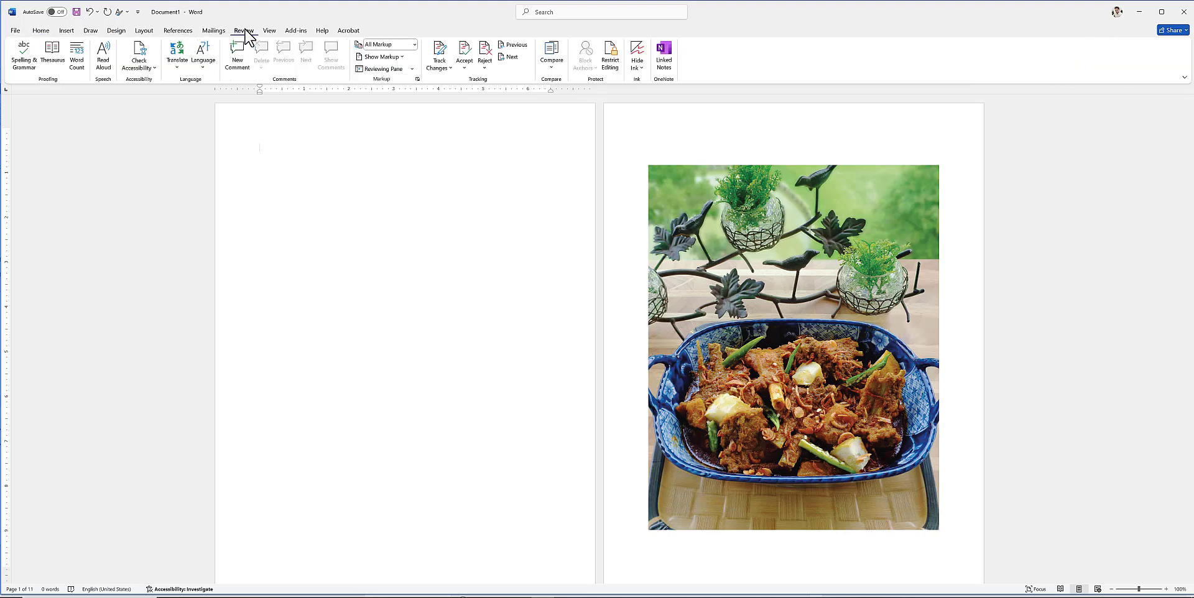
click(116, 31)
click(143, 31)
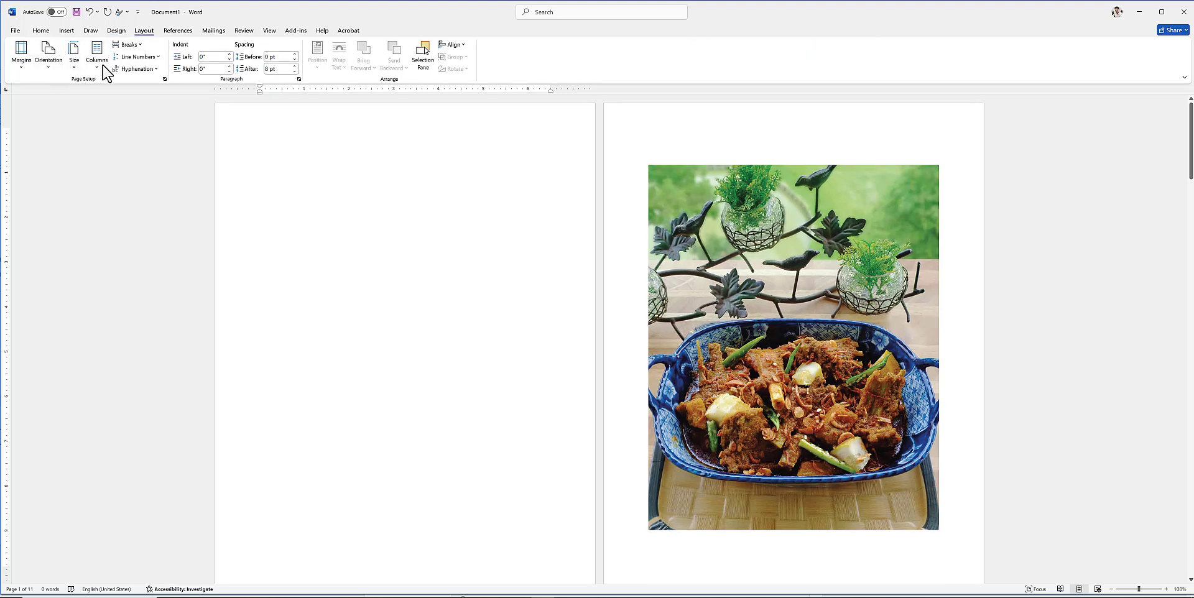
click(177, 31)
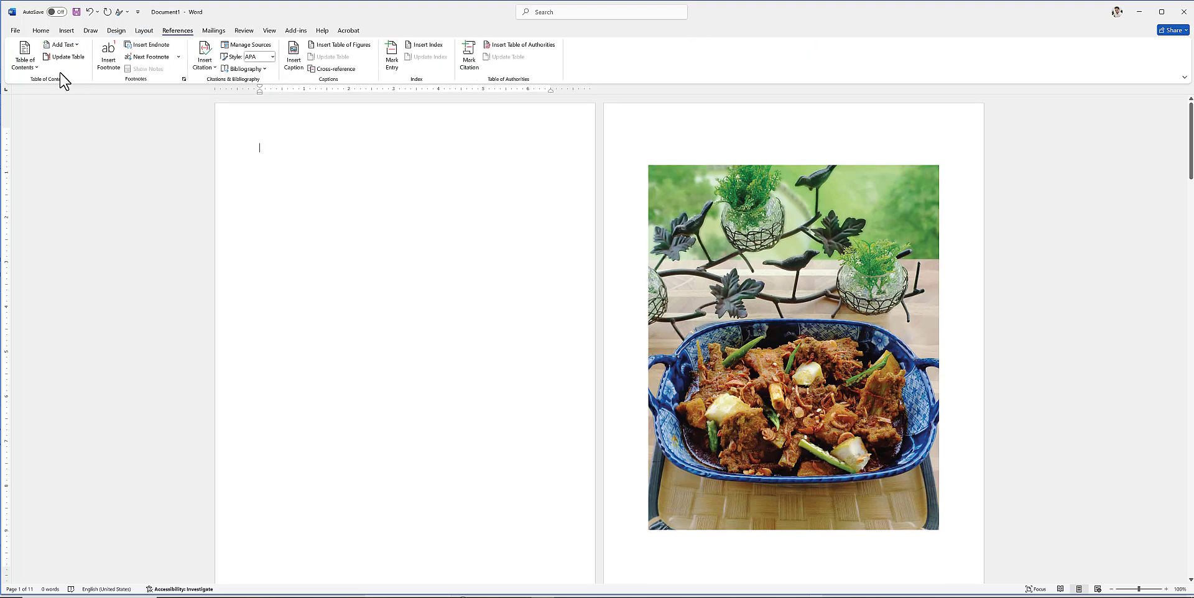
click(26, 59)
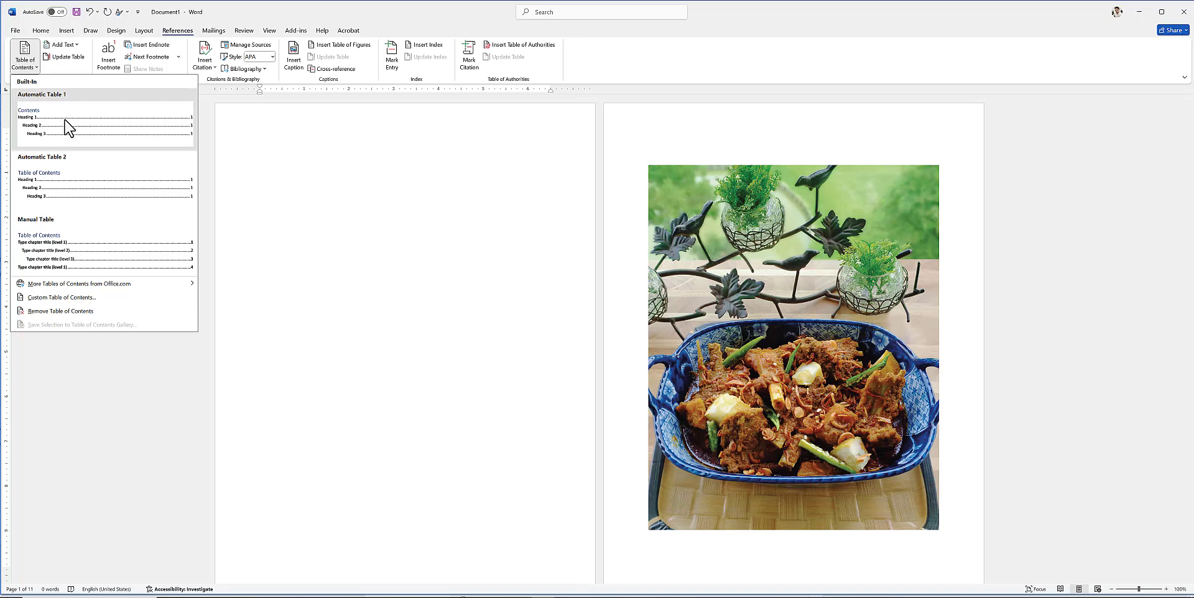
click(66, 122)
scroll(253, 194, up, 20)
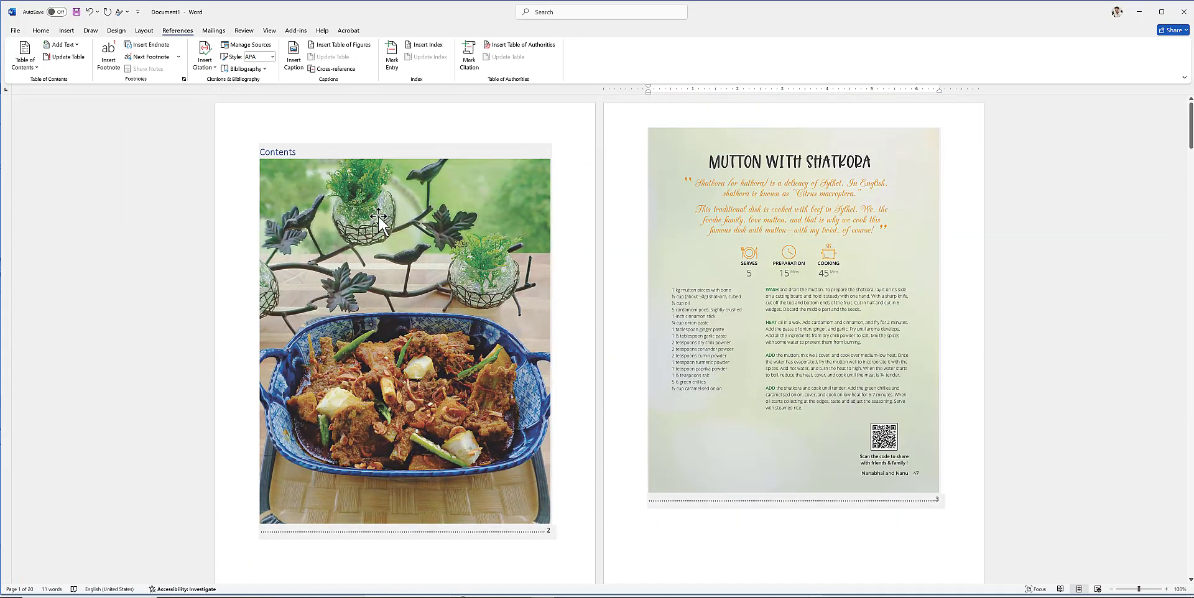
Replace the mutton photo in the first contents entry with the text "Chapter-1" and select that text for reuse.
click(379, 221)
key(Delete)
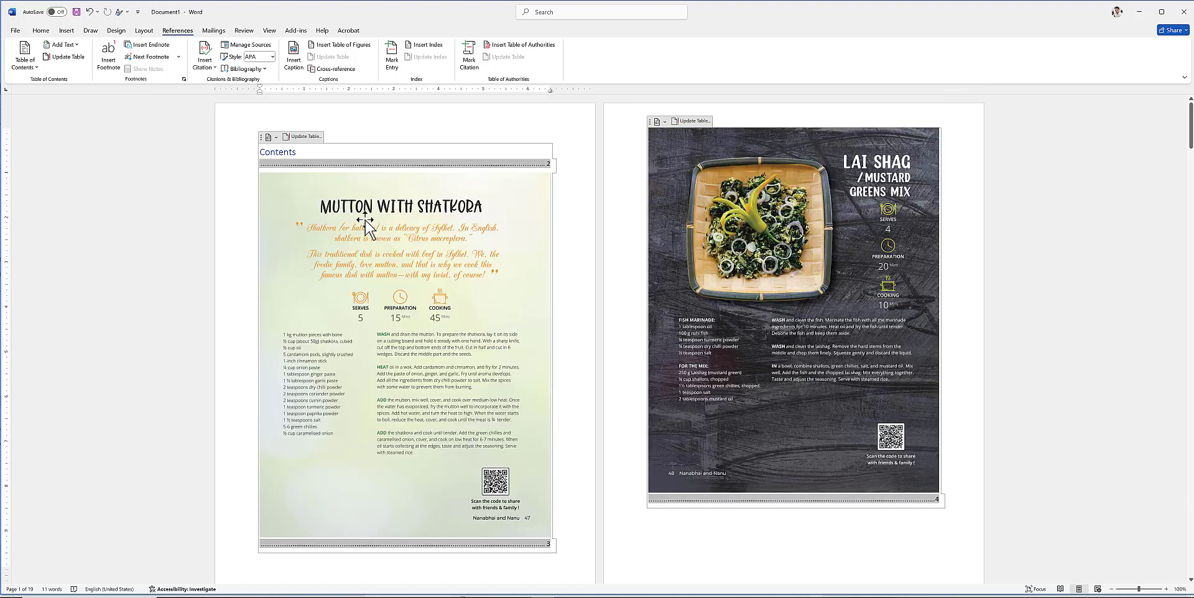
text(Ch)
key(ctrl+shift+Left)
key(ctrl+shift+Left)
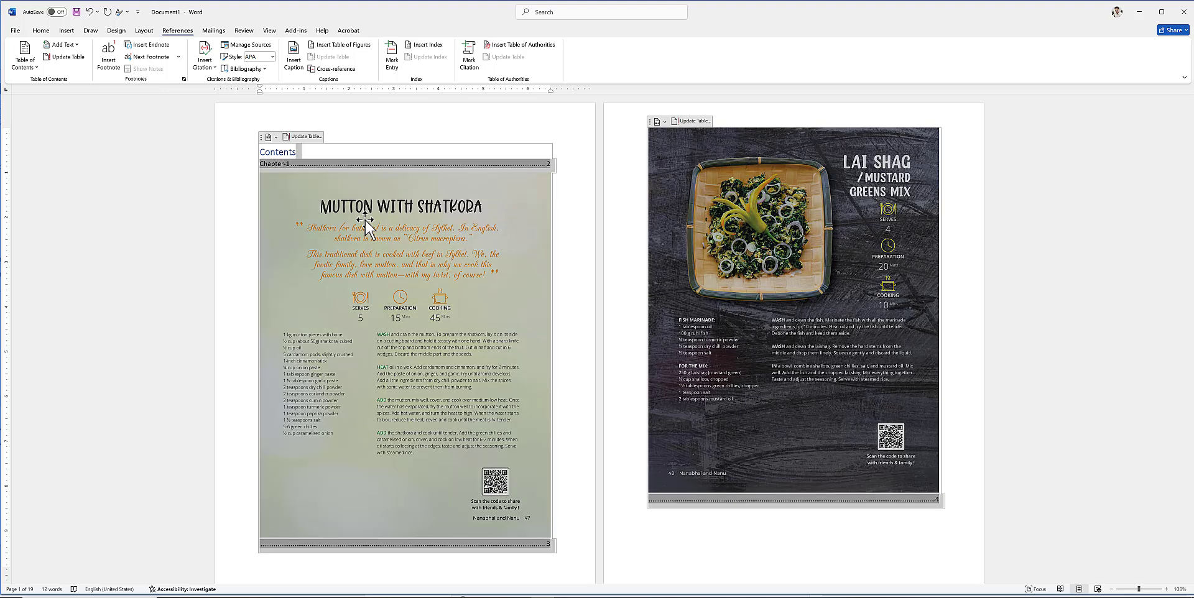
key(ctrl+shift+Right)
key(ctrl+shift+Right)
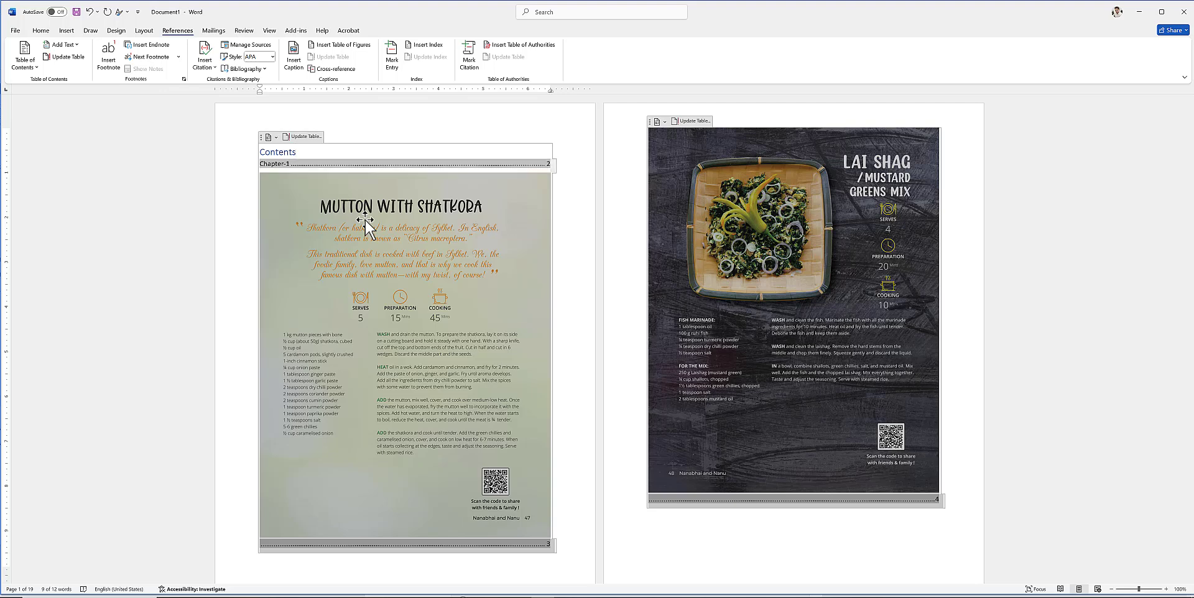
drag(289, 163, 265, 163)
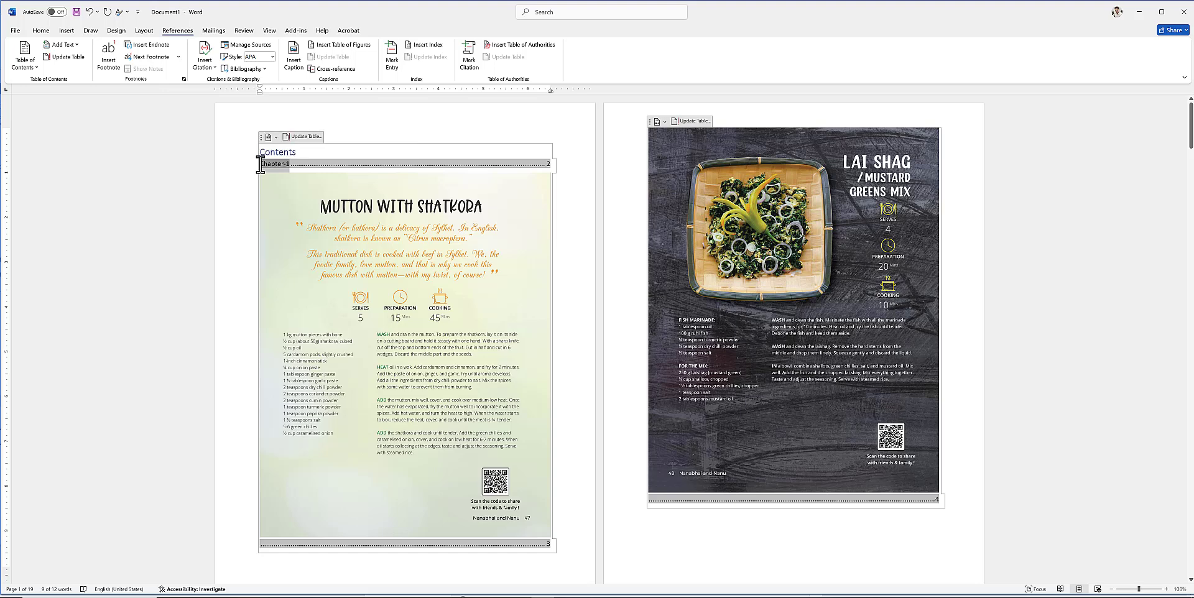
Replace the "Mutton with Shatkora" and "Lai Shag" images in the contents with the entries "Chapter-2" and "Chapter-3".
click(409, 278)
key(Delete)
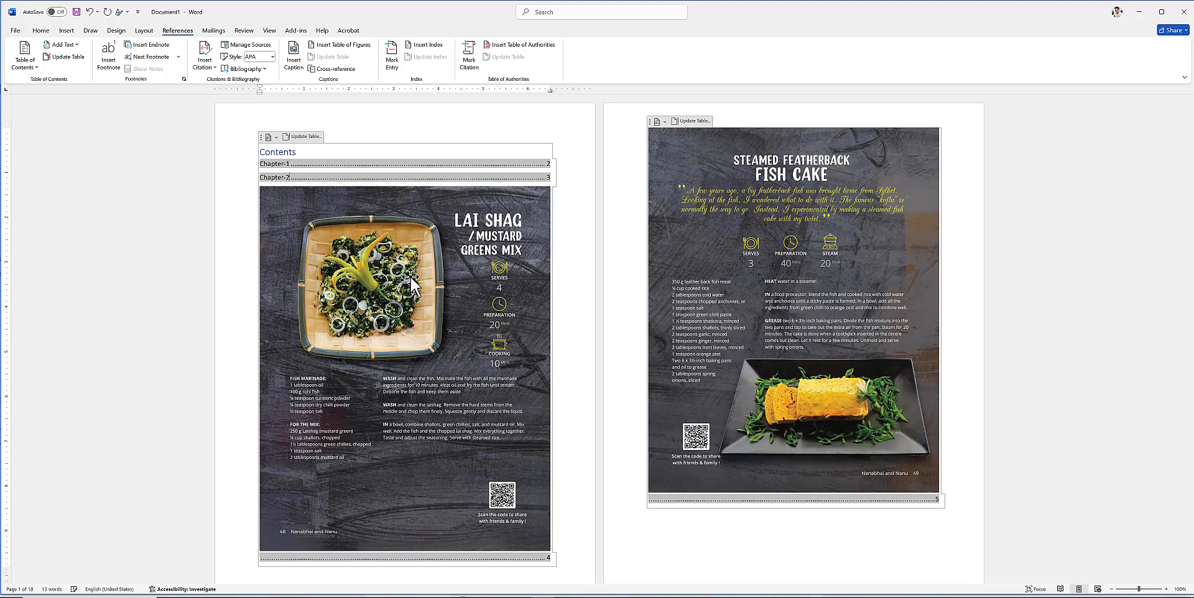
click(426, 368)
key(Delete)
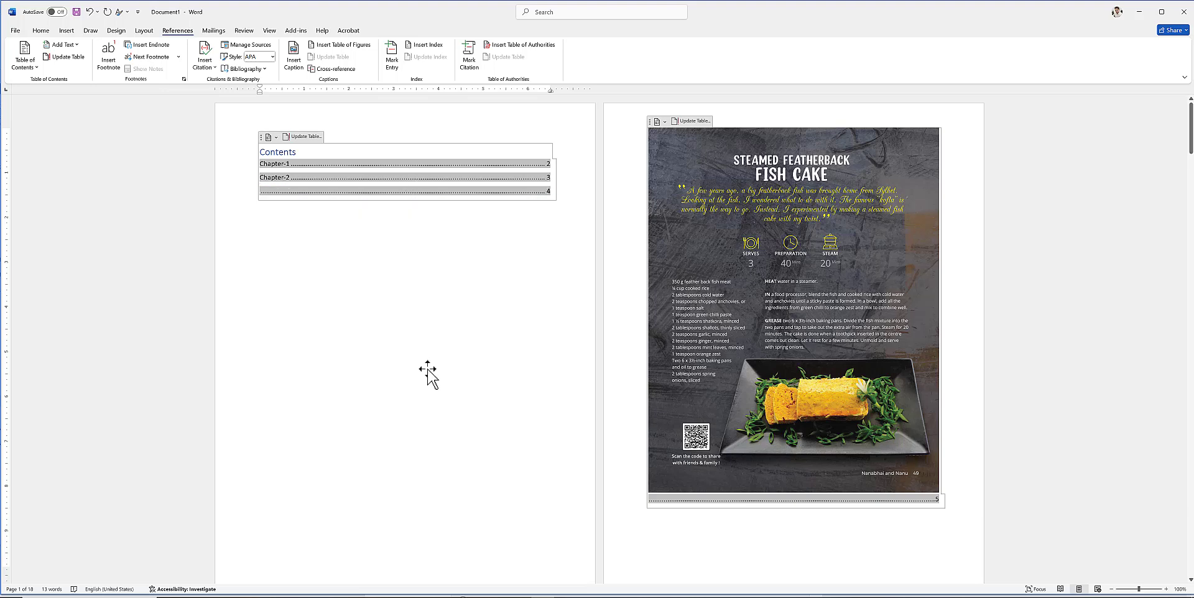
text(Chapter-)
text(3)
Replace the "Steamed Featherback Fish Cake" image in the table of contents with the text "Chapter-4".
click(817, 300)
key(Delete)
text(Chapter-1)
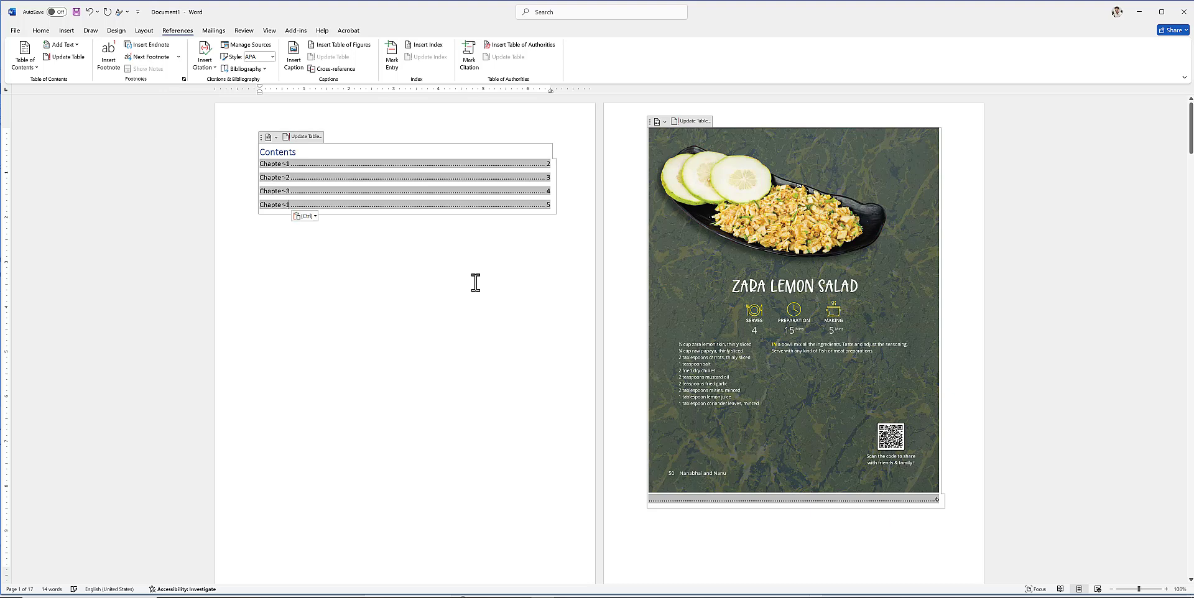
key(BackSpace)
text(4)
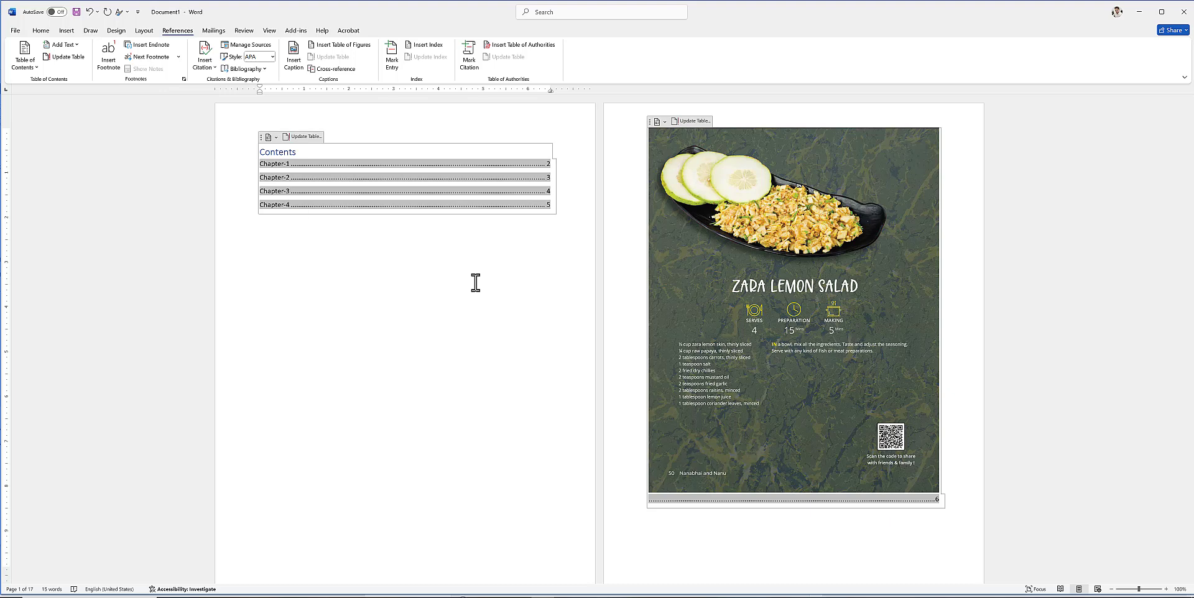
Replace the lemon salad image in the table of contents with the text "Chapter-5".
click(709, 304)
key(Delete)
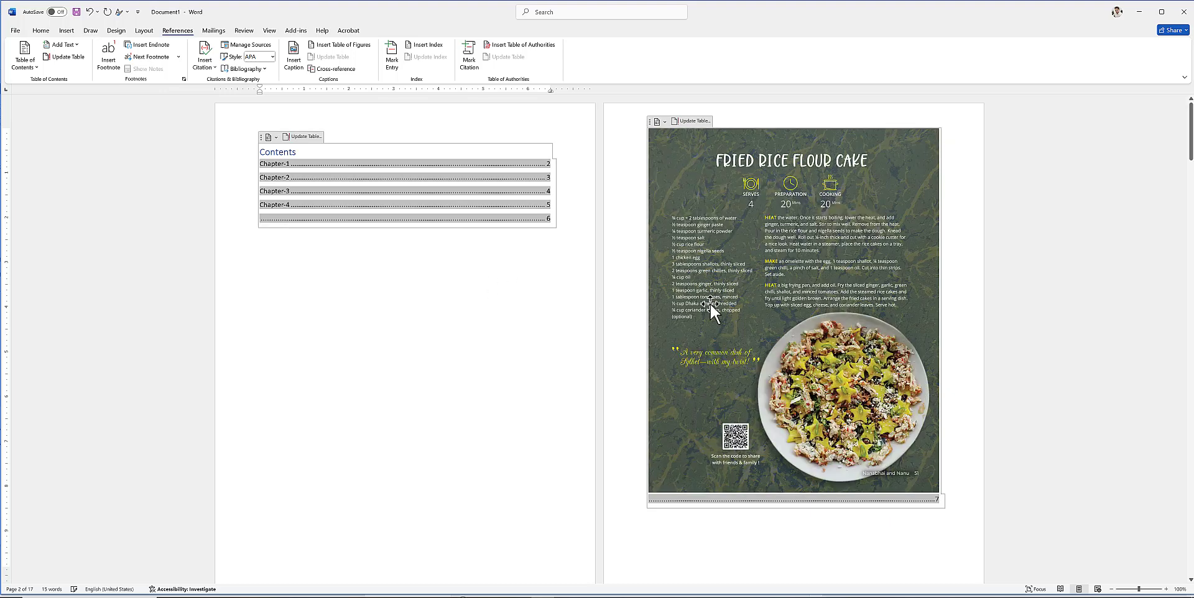
text(Chapter-1)
key(BackSpace)
text(5)
Replace the "Fried Rice Flour Cake" image in the table of contents with the text "Chapter-6".
click(795, 301)
key(Delete)
text(Chapter-1)
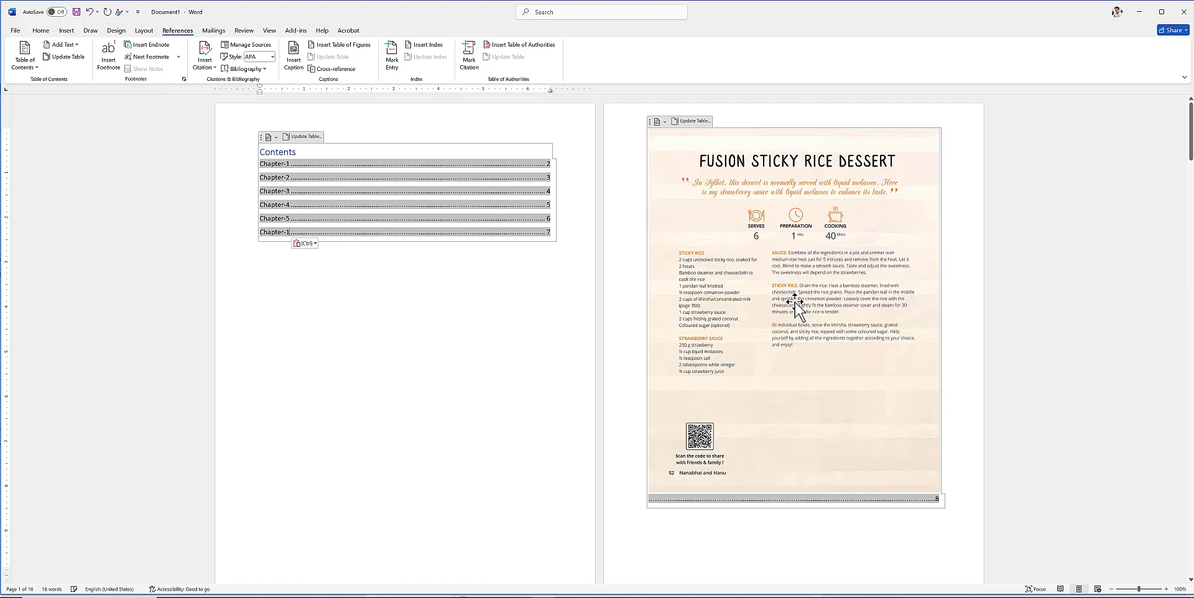
key(BackSpace)
text(6)
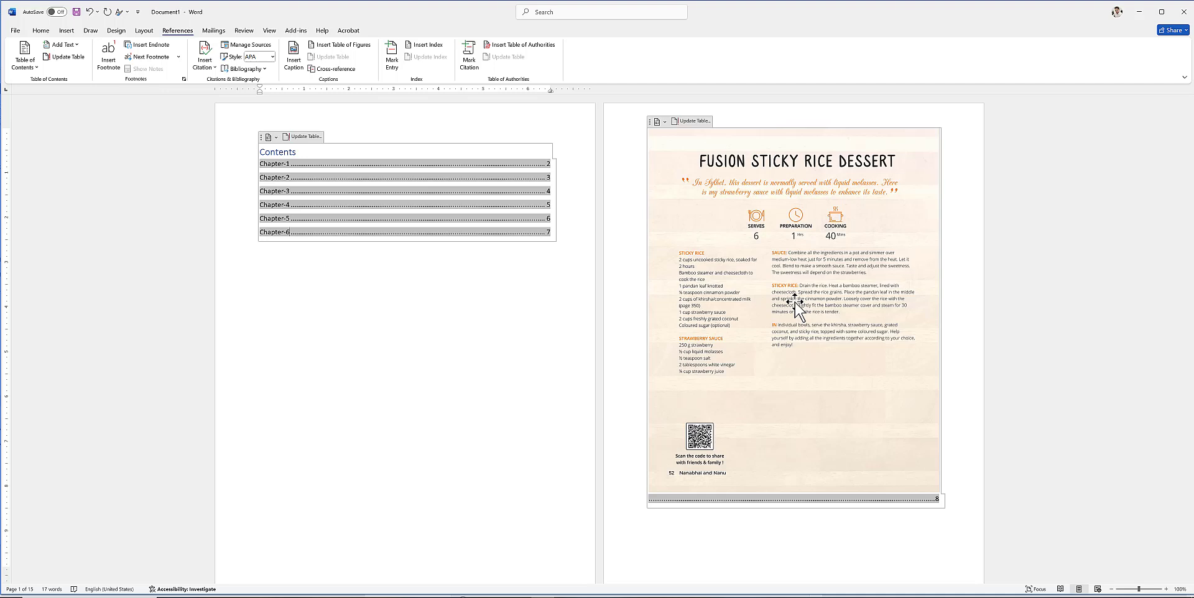
Replace the "Fusion Sticky Rice Dessert" recipe image in the table of contents with the text "Chapter-7".
click(812, 318)
key(Delete)
key(ctrl+v)
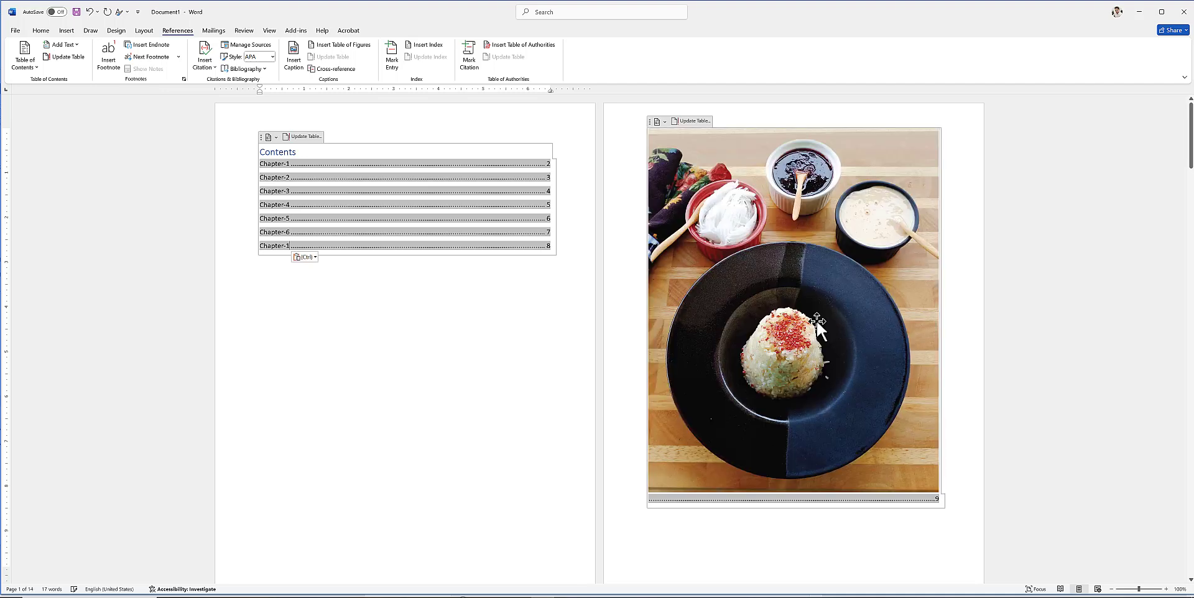
key(BackSpace)
text(7)
Replace the sticky rice photo in the table of contents with the text "Chapter-8".
click(817, 335)
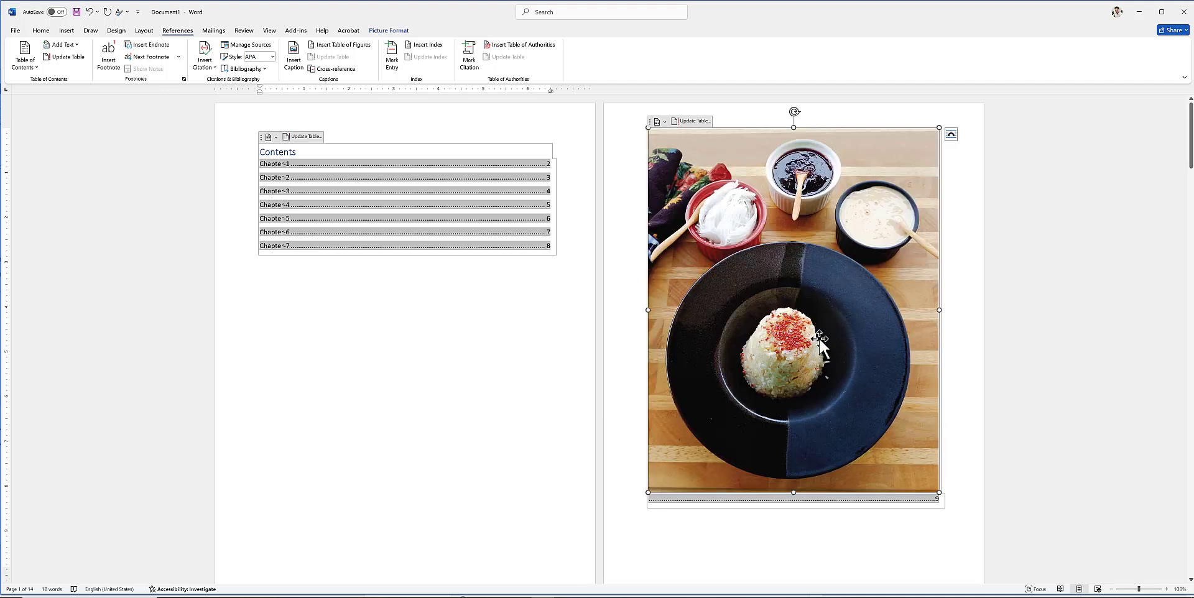
key(Delete)
key(ctrl+v)
text(Chapter-1)
key(BackSpace)
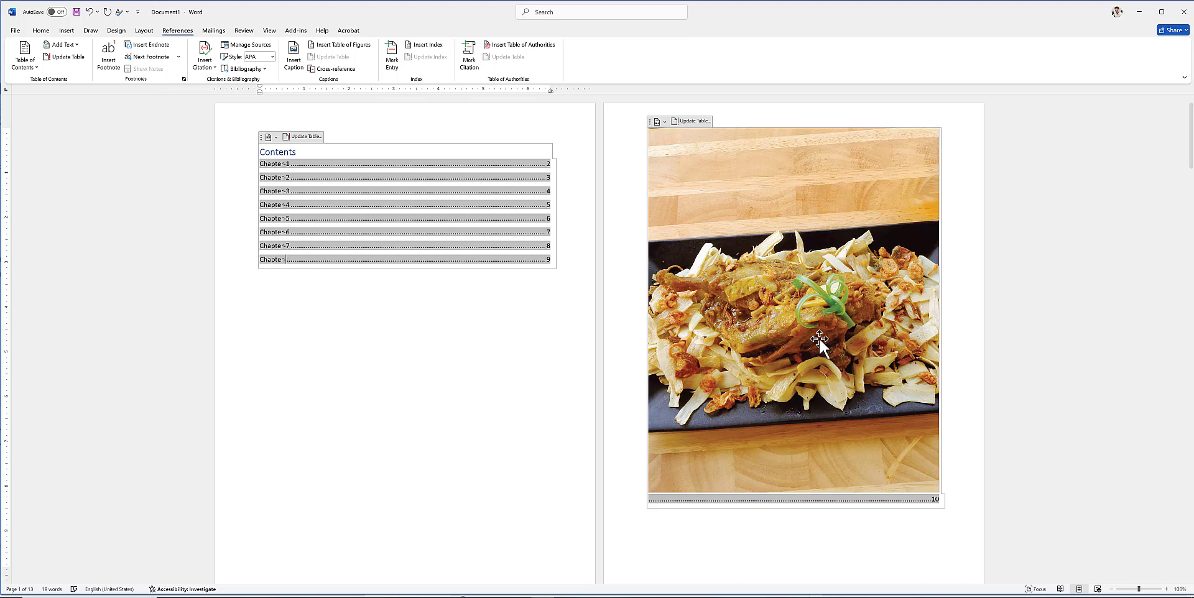
text(8)
Replace the duck dish photo in the table of contents with the text "Chapter-9".
click(809, 342)
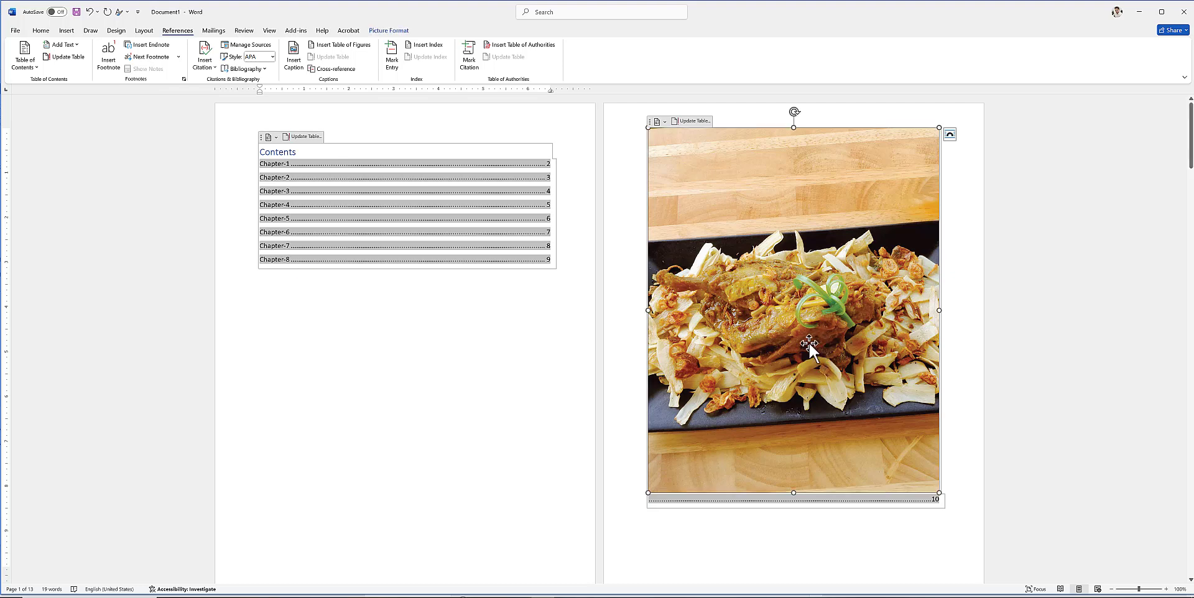
key(Delete)
text(Chapter-1)
key(BackSpace)
text(9)
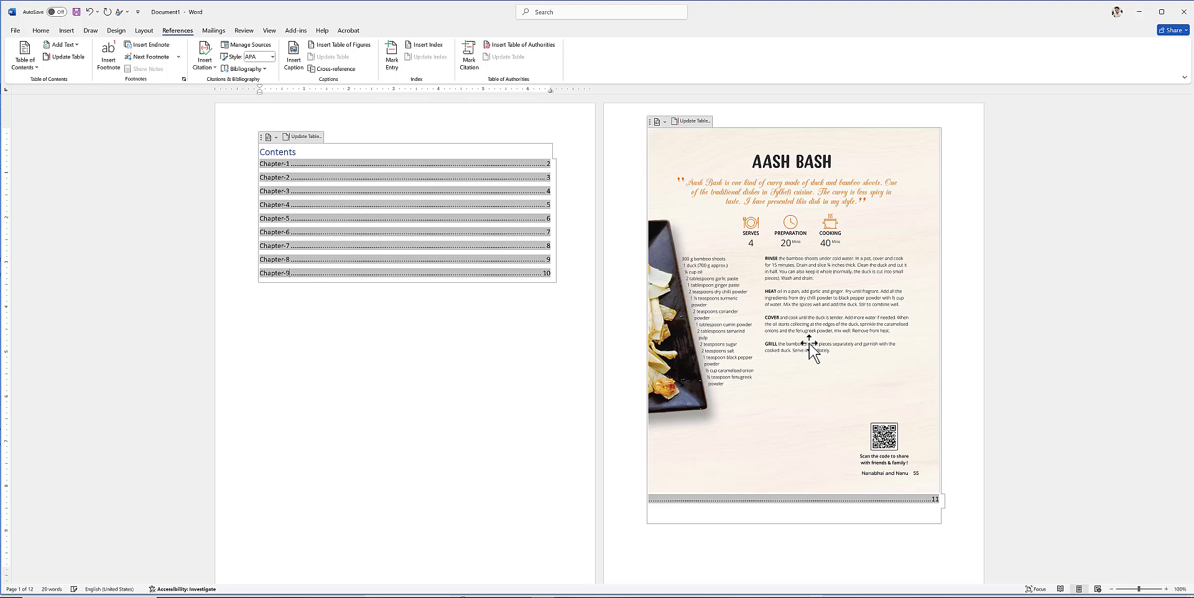
click(764, 317)
text(Chapter-1)
key(BackSpace)
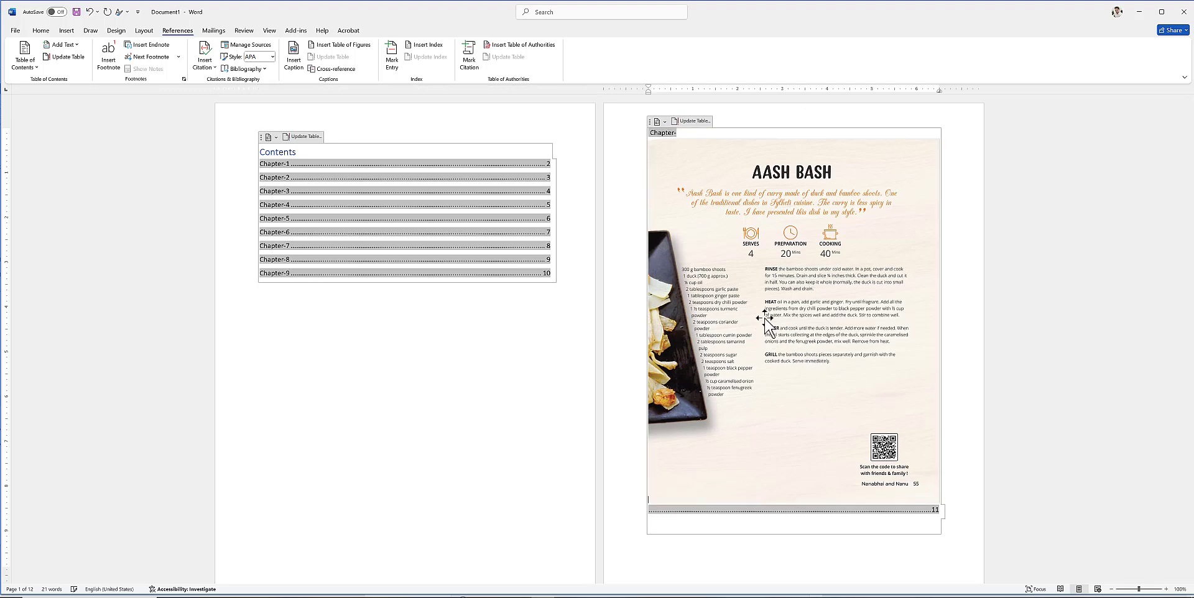
key(ctrl+z)
key(ctrl+z)
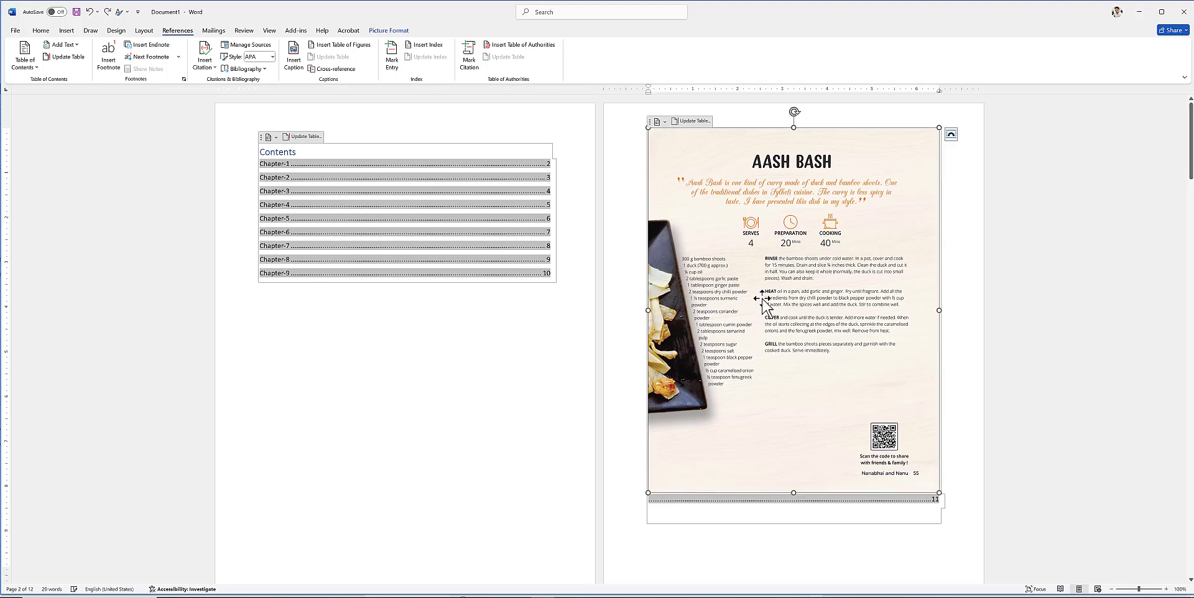
Replace the "Aash Bash" recipe image in the last contents entry with the text "Chapter-10".
key(Delete)
key(BackSpace)
text(Chapter-1)
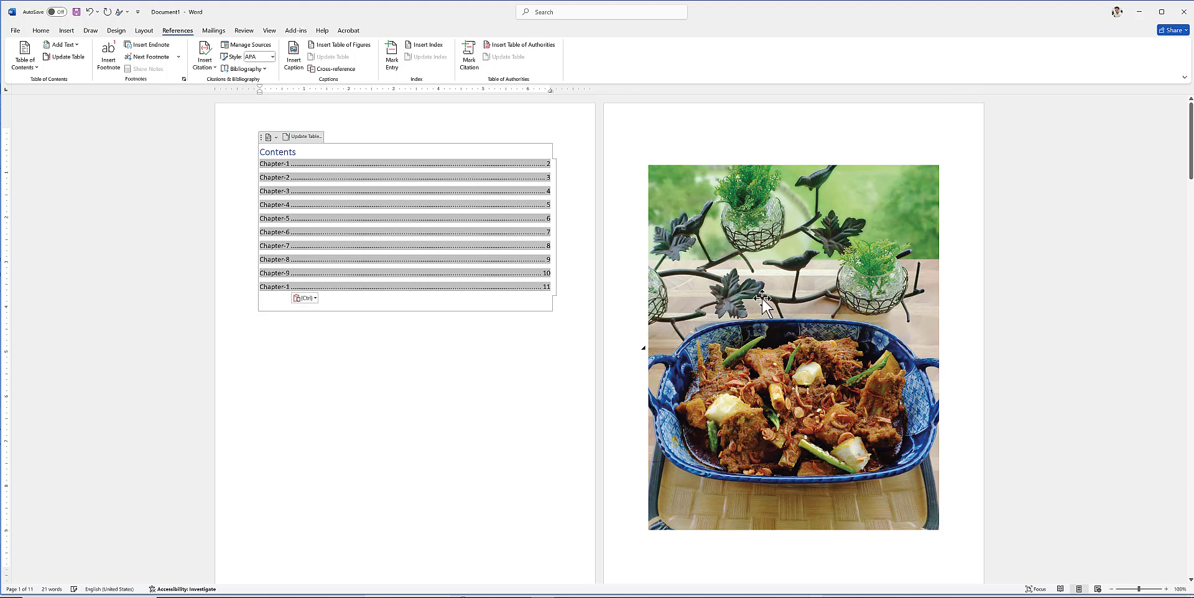
key(BackSpace)
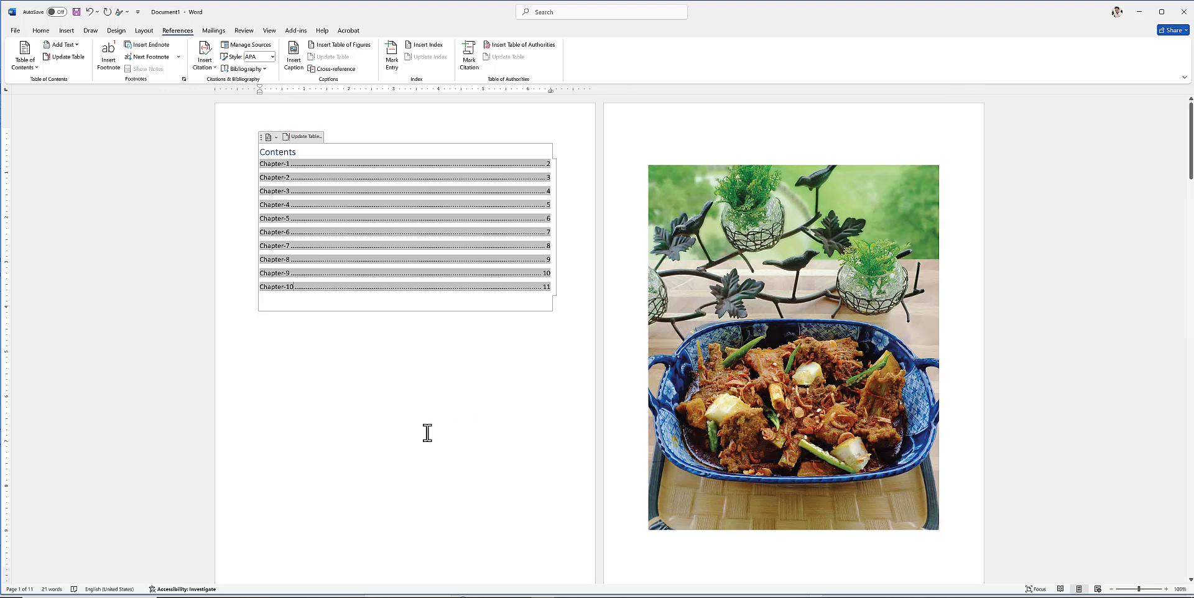
click(349, 315)
click(812, 303)
click(746, 144)
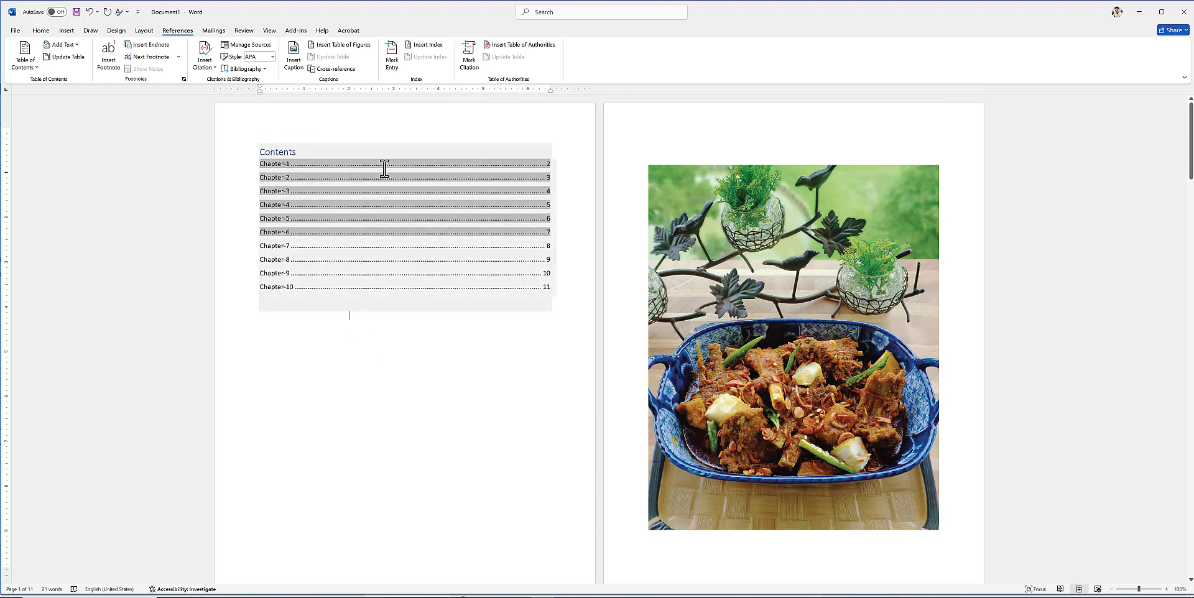
click(383, 130)
click(362, 185)
click(386, 423)
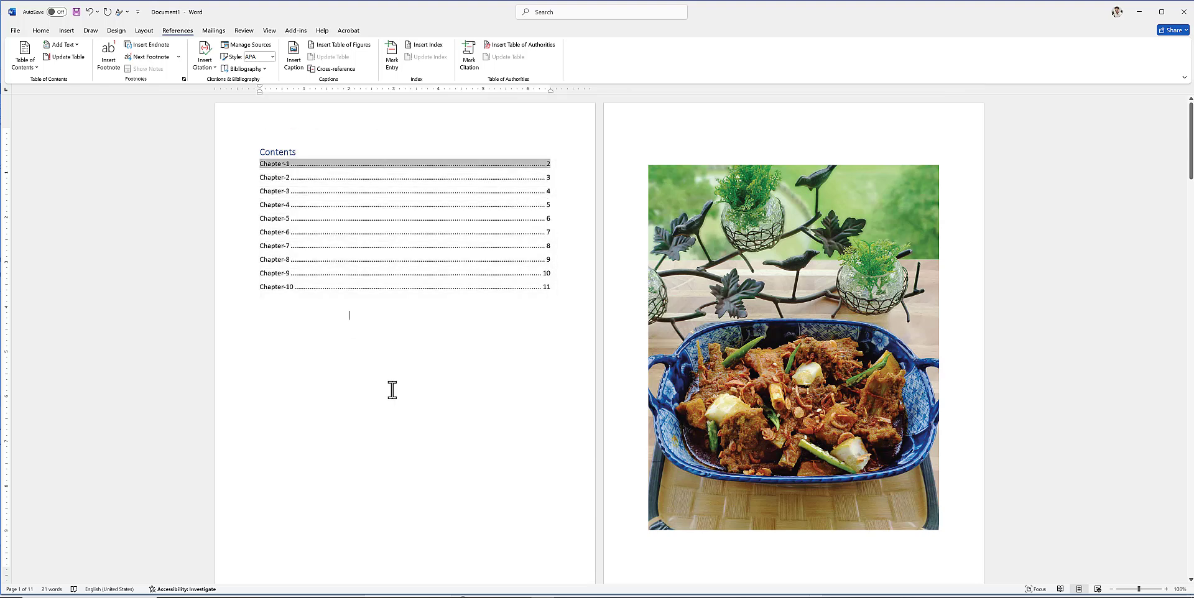
Test the Chapter-3 and Chapter-8 links in the table of contents and return to the first page.
ctrl+click(282, 194)
scroll(279, 200, up, 15)
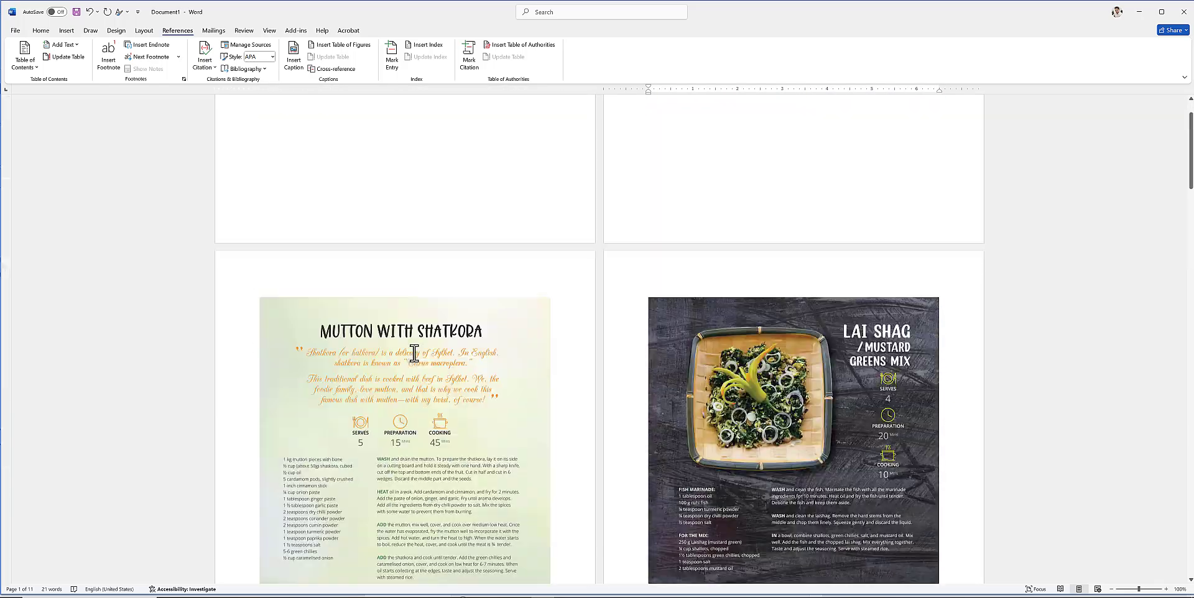
ctrl+click(276, 261)
scroll(413, 374, up, 20)
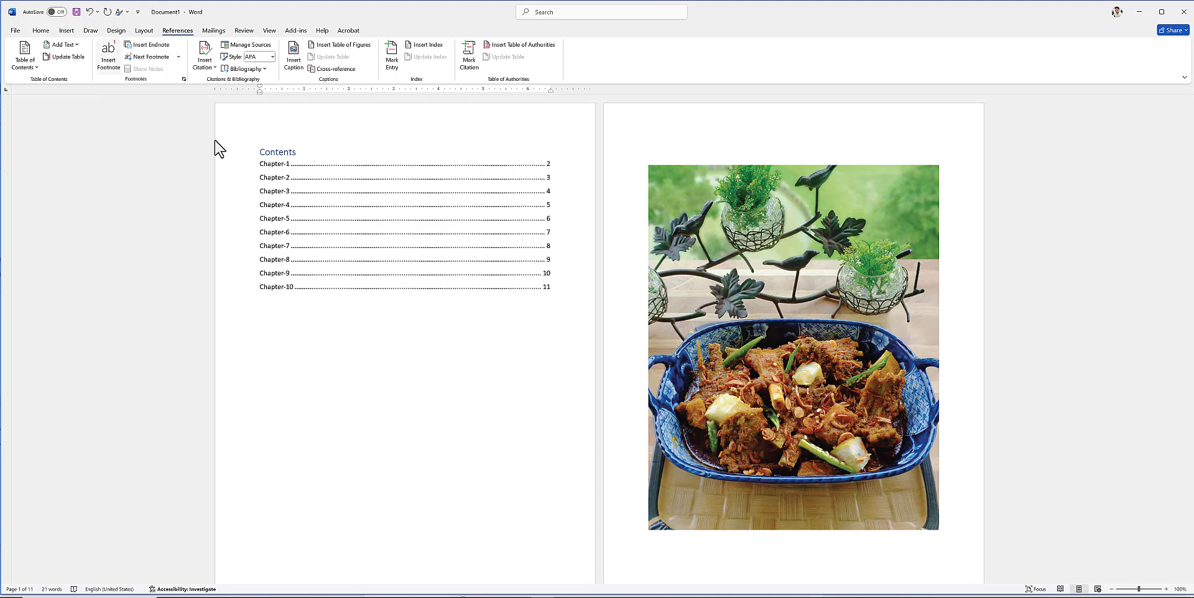
Save the document as a Word file named "Content" in a new folder inside Downloads.
click(76, 12)
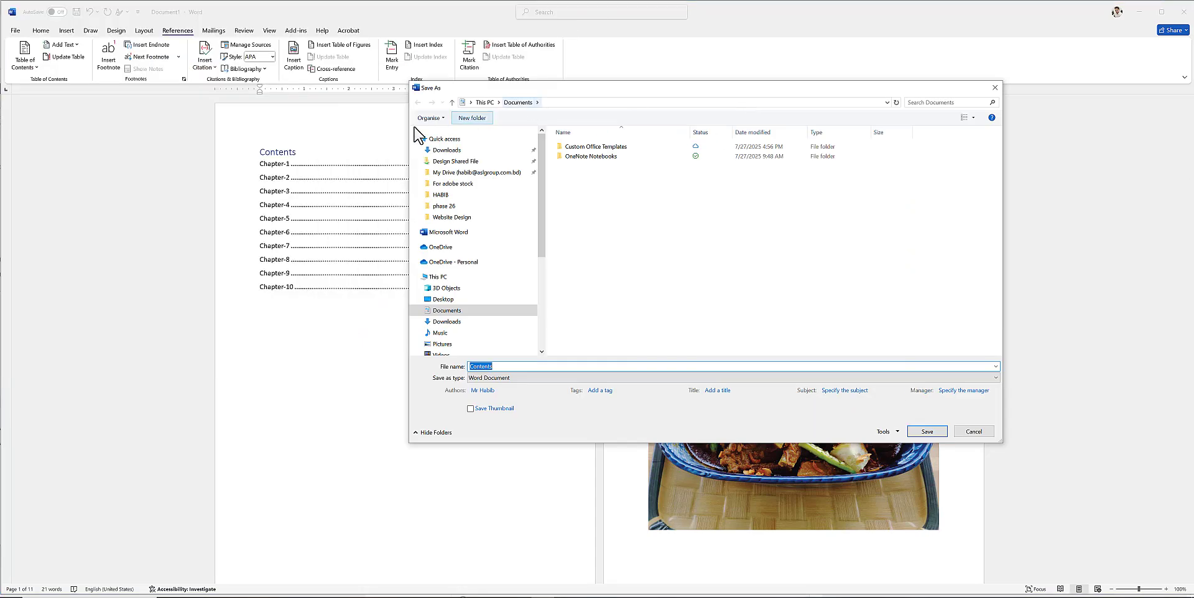
click(447, 150)
click(510, 366)
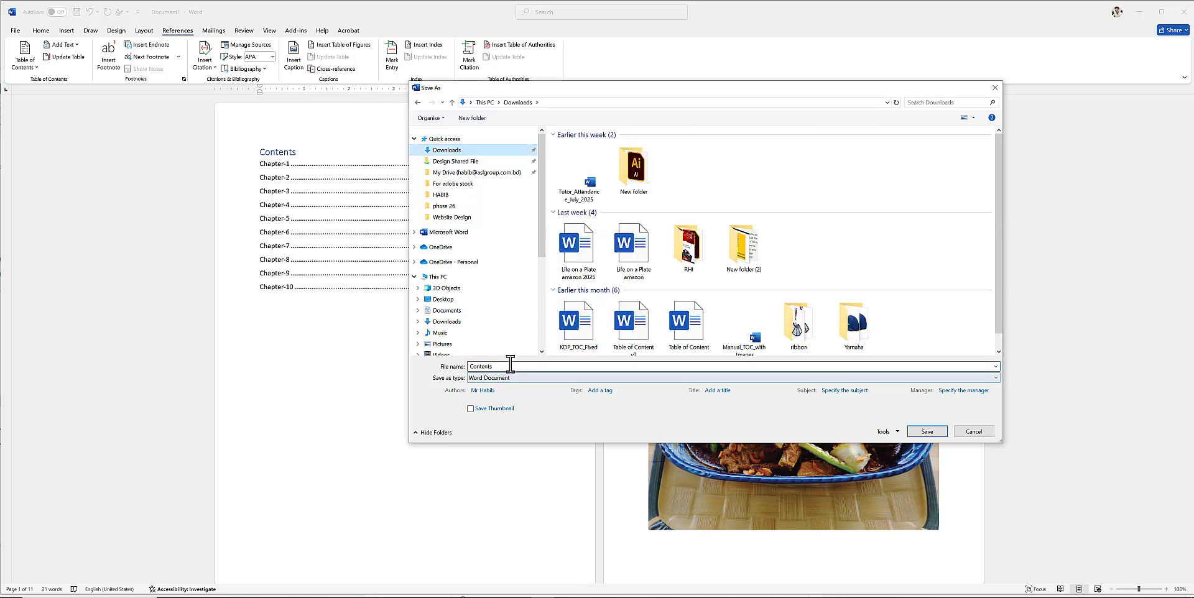
double_click(510, 366)
text(Conten)
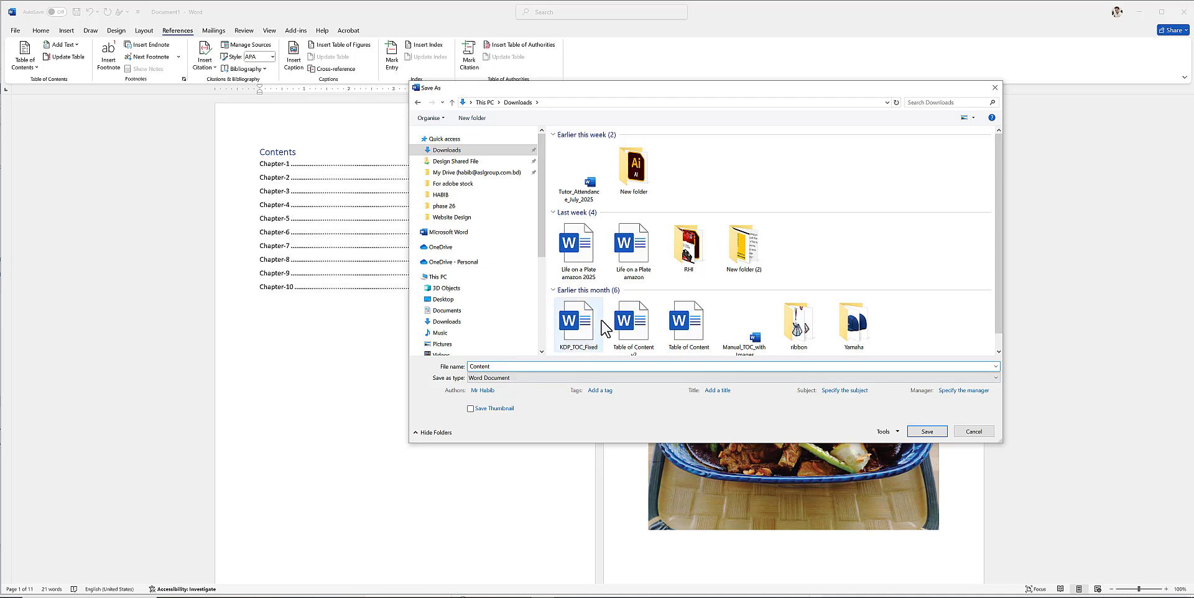
click(475, 117)
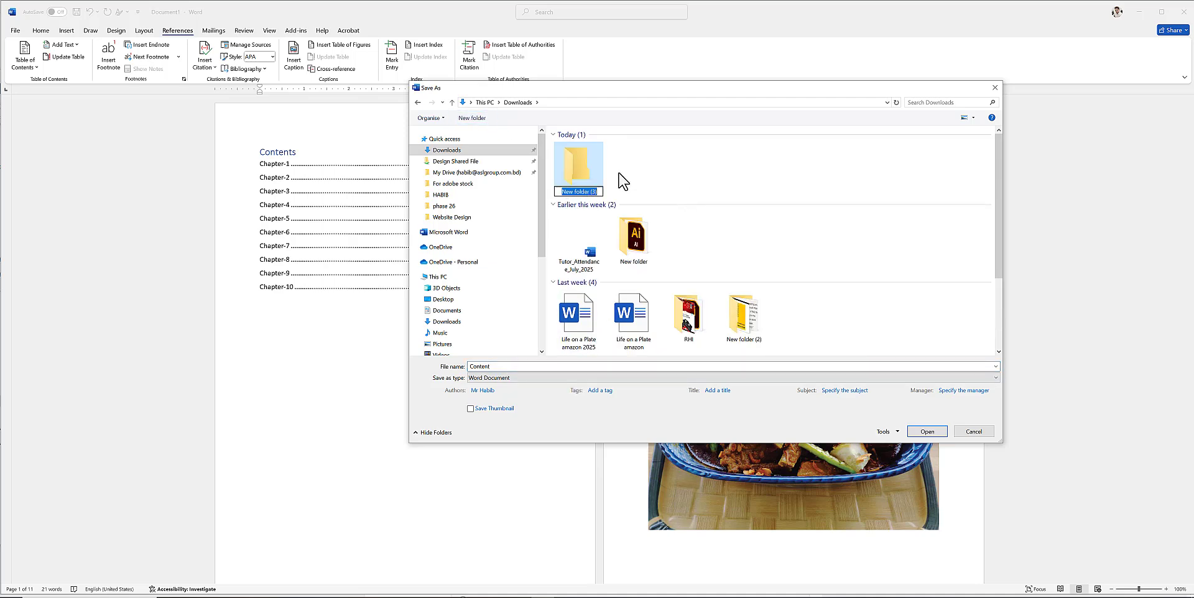
double_click(596, 170)
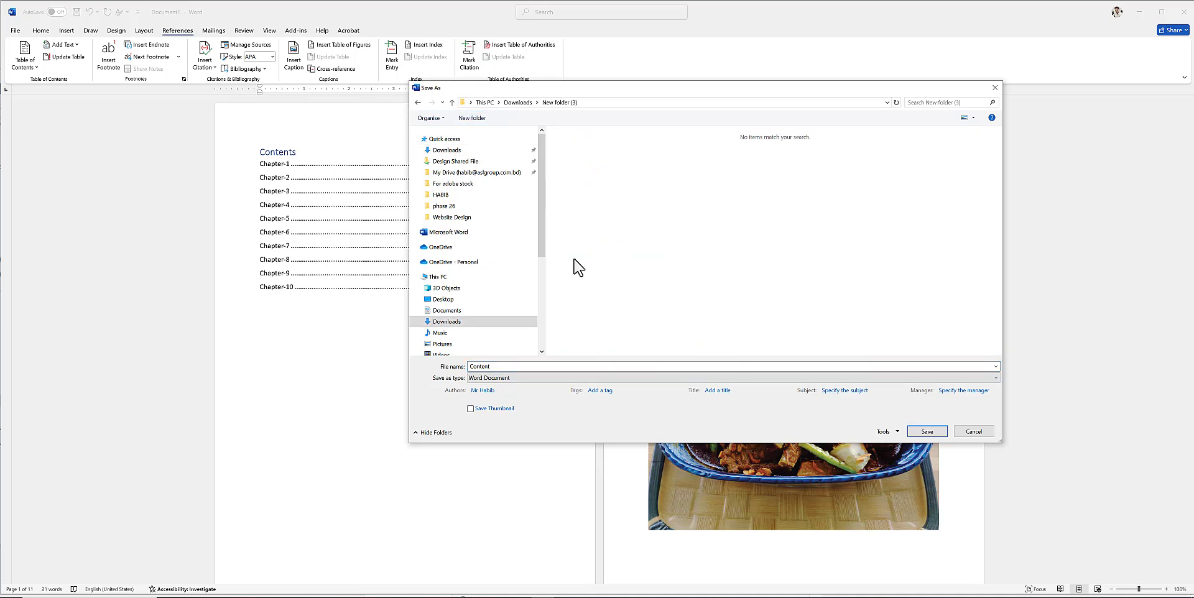
click(926, 431)
scroll(661, 331, down, 20)
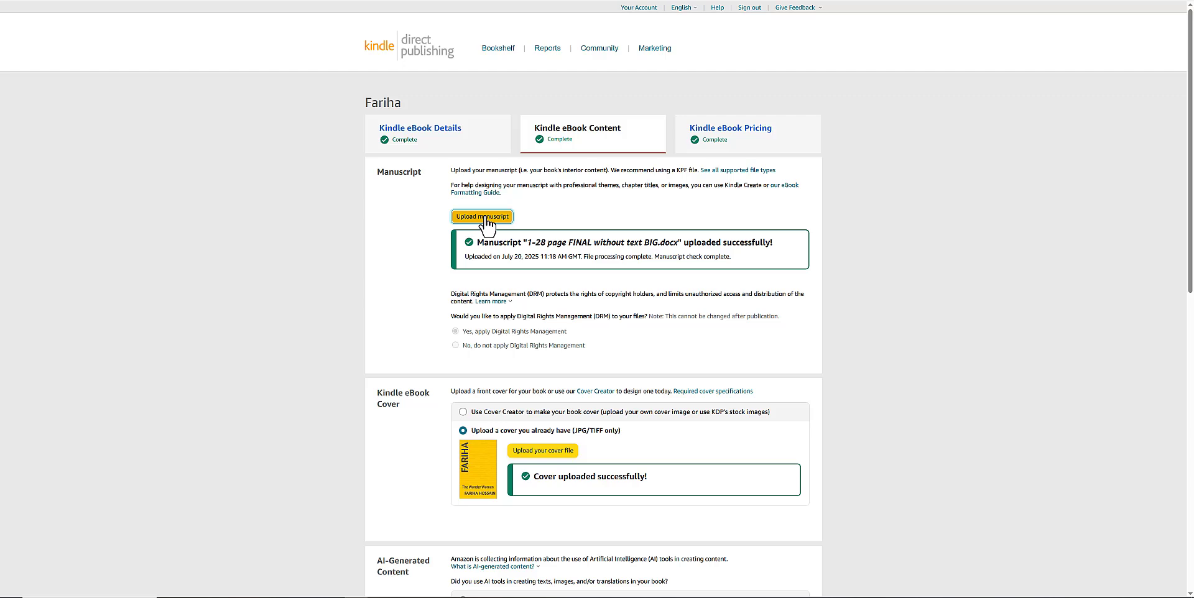
In Kindle Direct Publishing, upload the Content Word file from New folder (3) in Downloads as the eBook's manuscript.
click(485, 218)
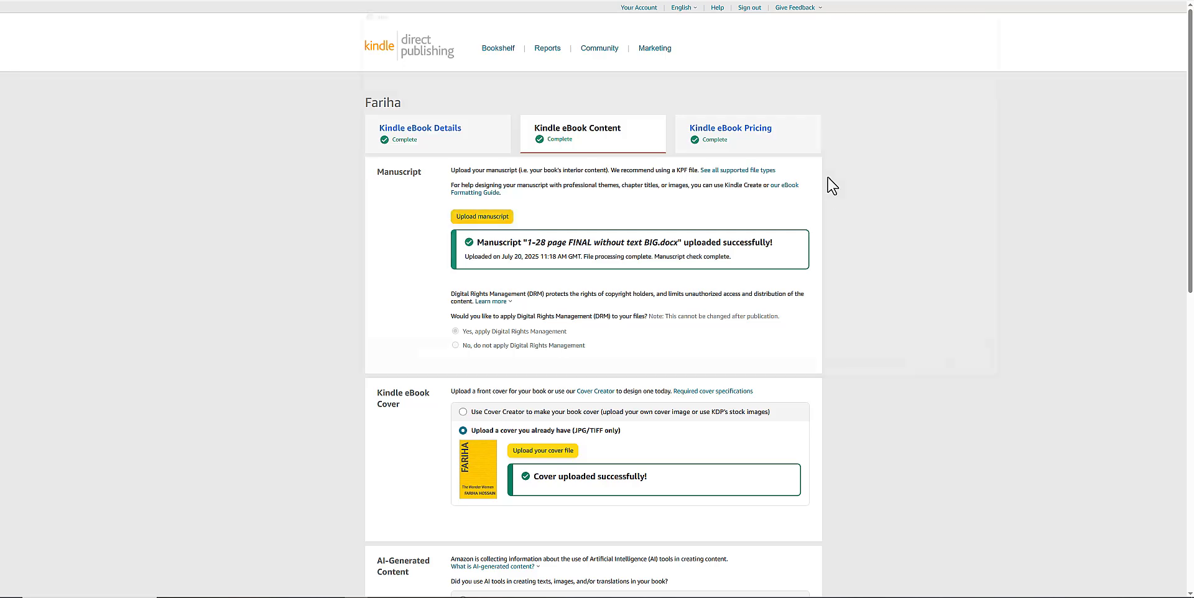
click(386, 72)
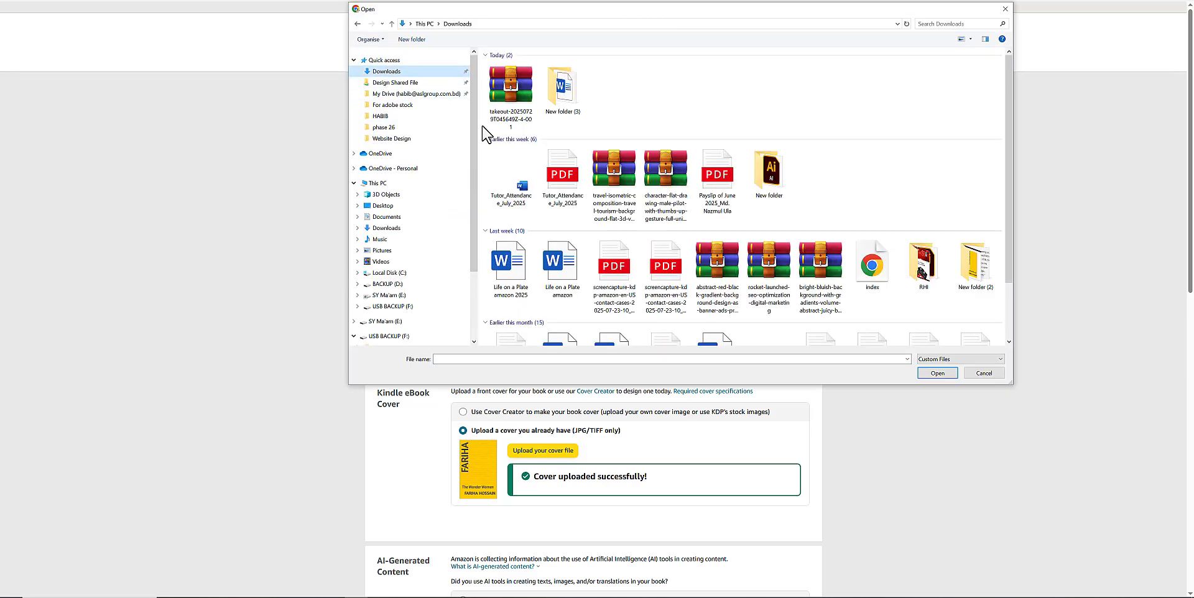
double_click(562, 87)
click(503, 68)
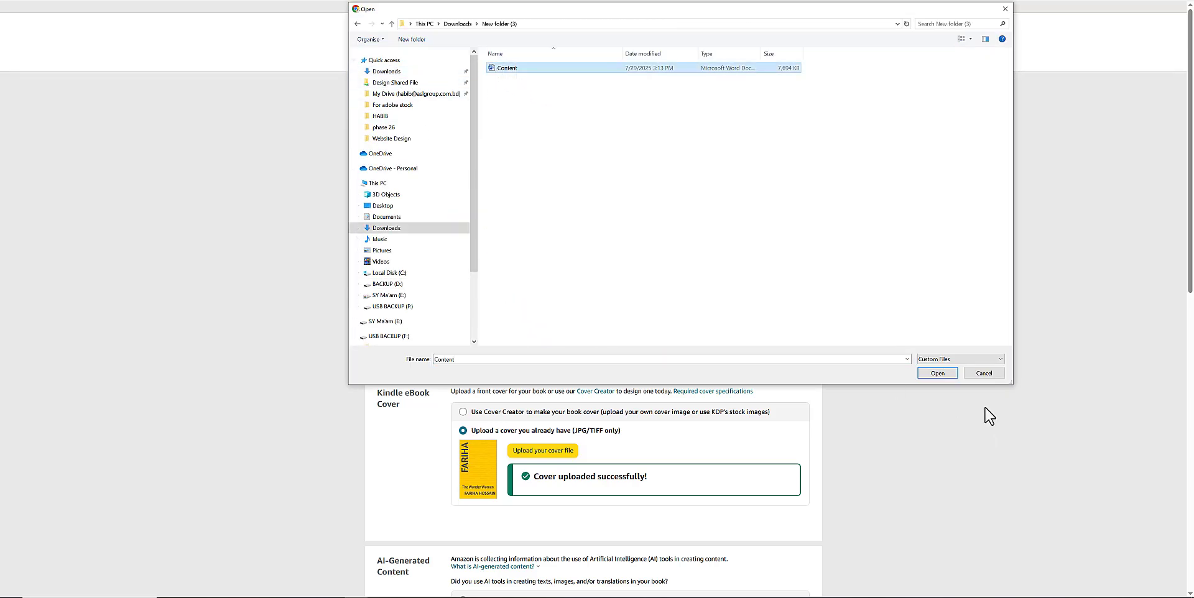
click(937, 373)
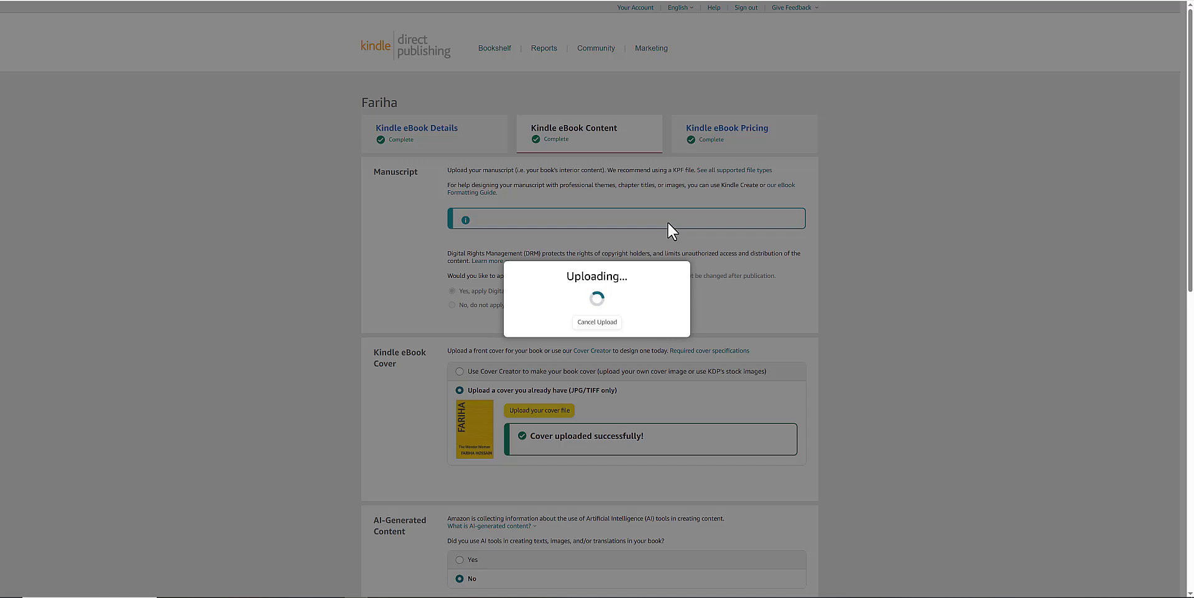
scroll(668, 224, down, 3)
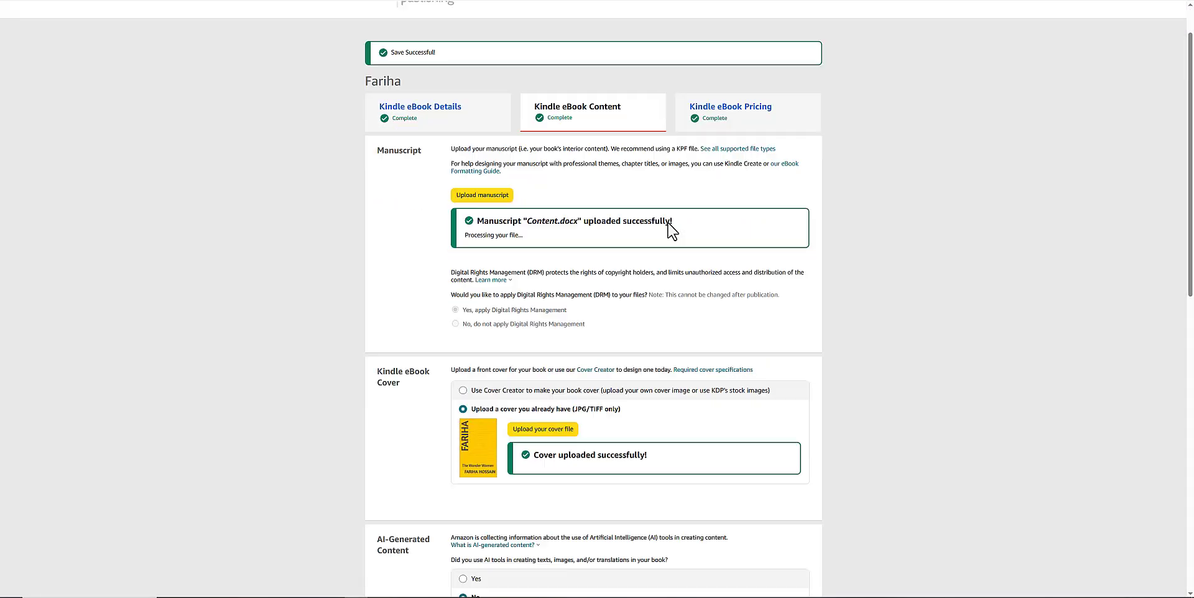
scroll(667, 224, up, 3)
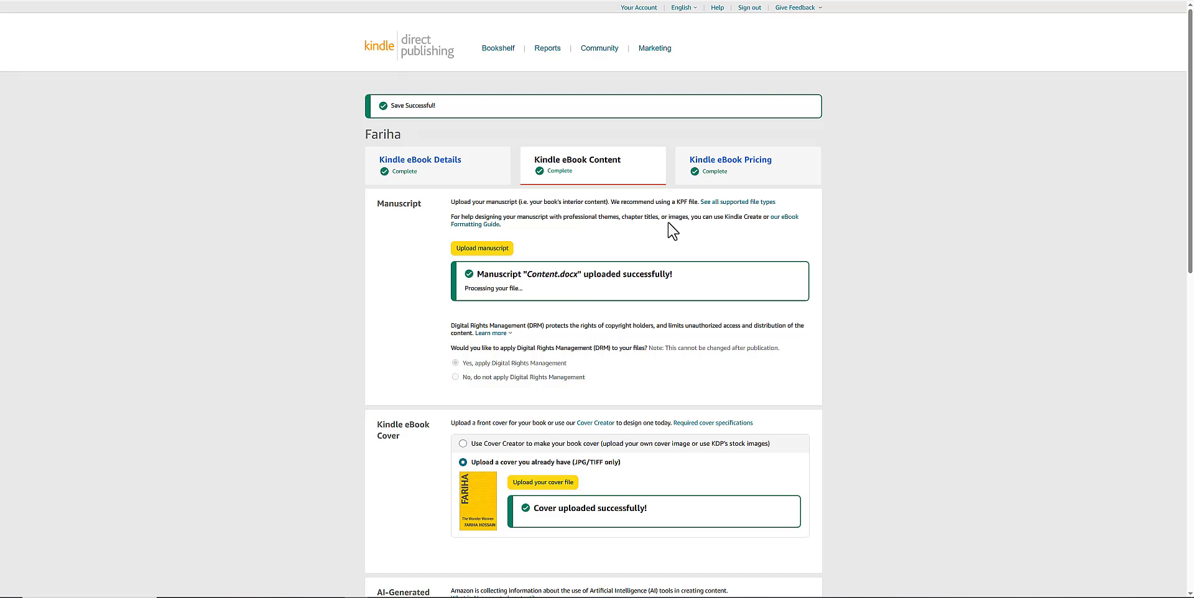
Confirm that the AI-generated content answers are accurate and monitor the file processing and quality check.
scroll(684, 301, down, 3)
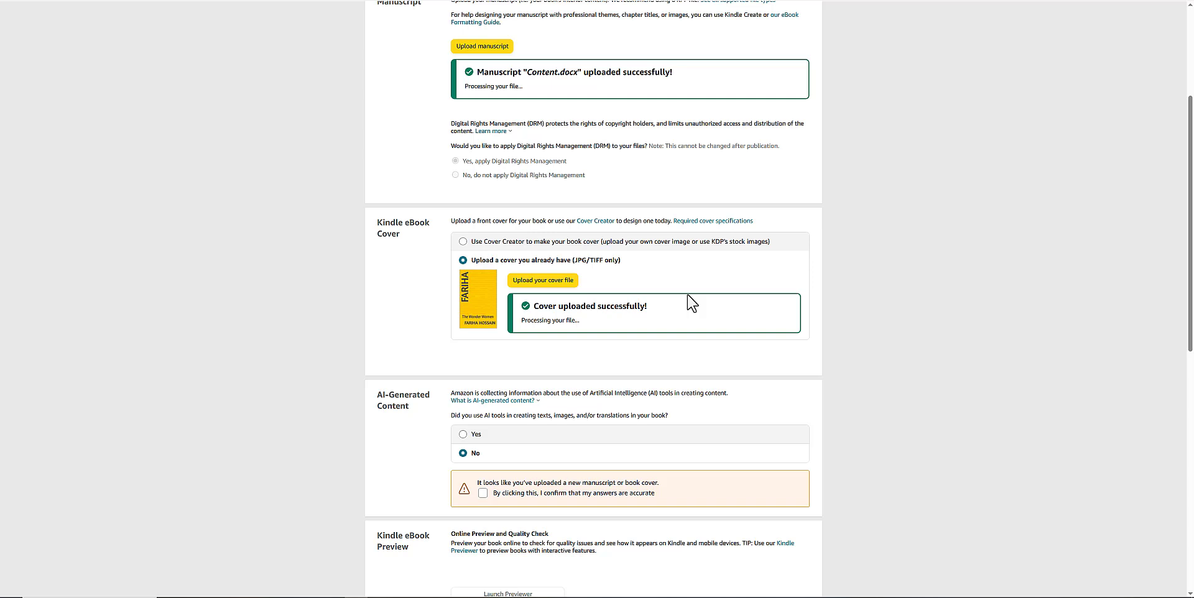
click(483, 494)
triple_click(494, 87)
scroll(635, 329, down, 3)
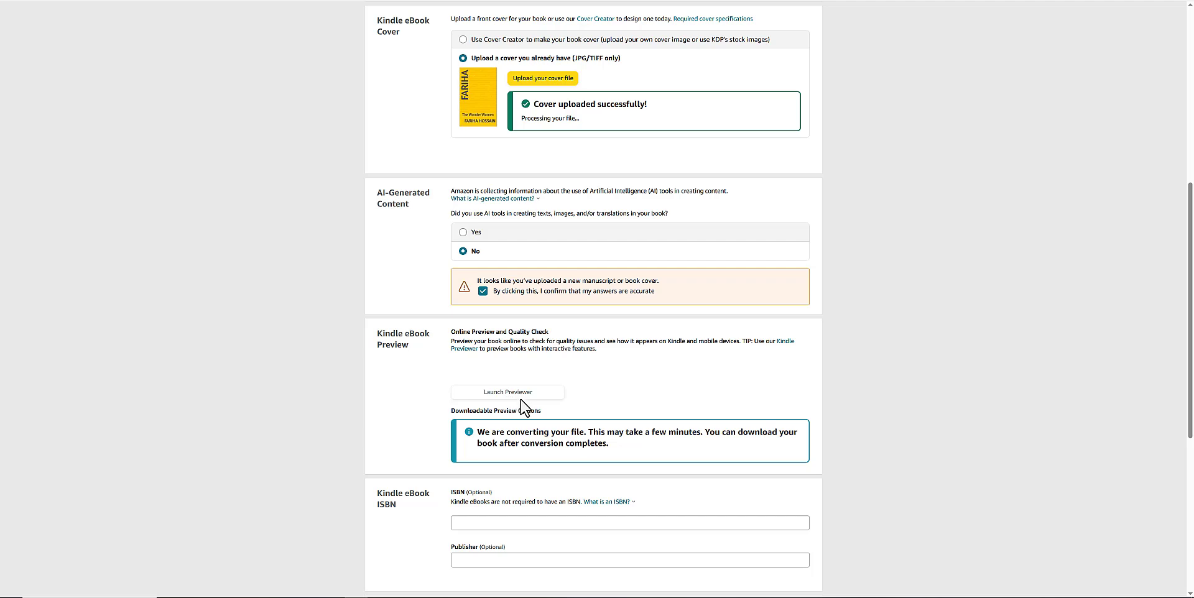
scroll(509, 405, up, 3)
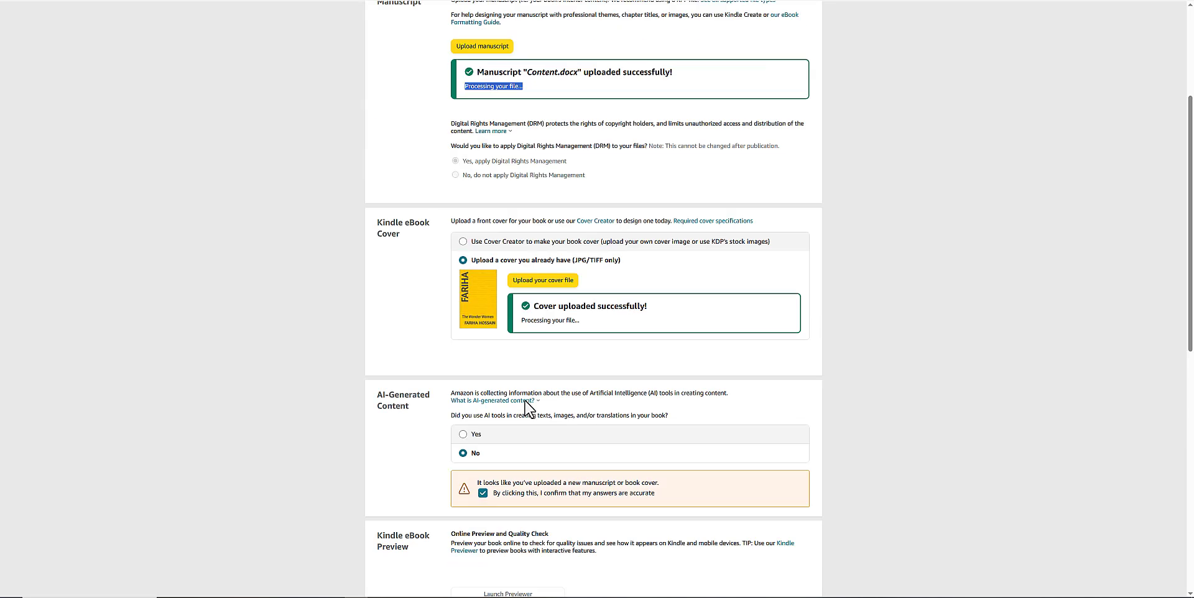
click(548, 125)
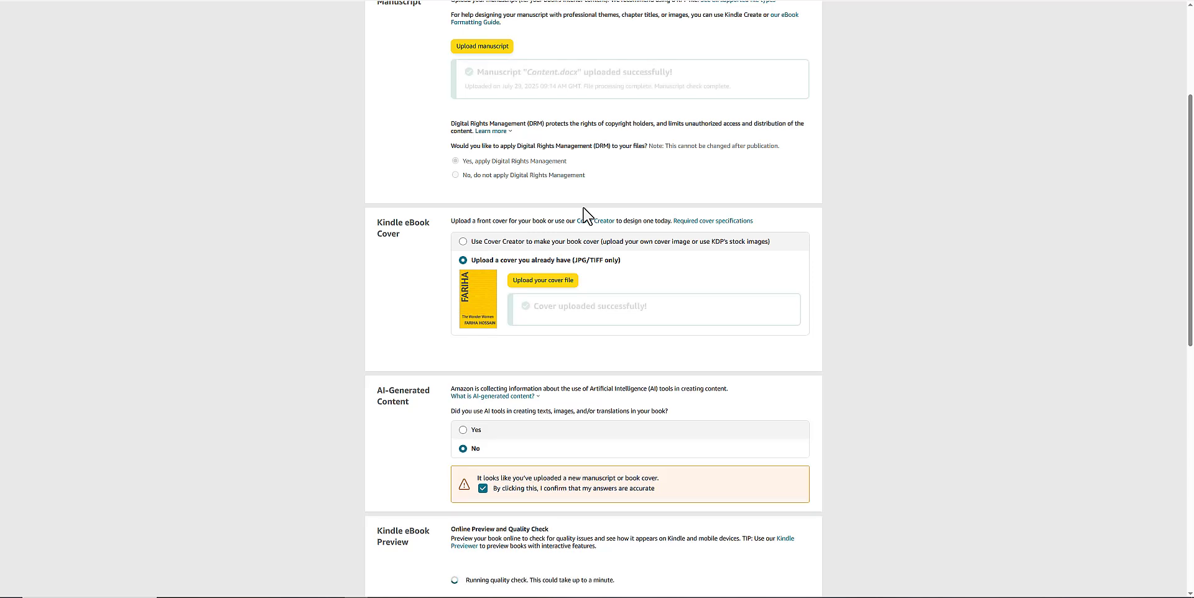
scroll(511, 240, down, 3)
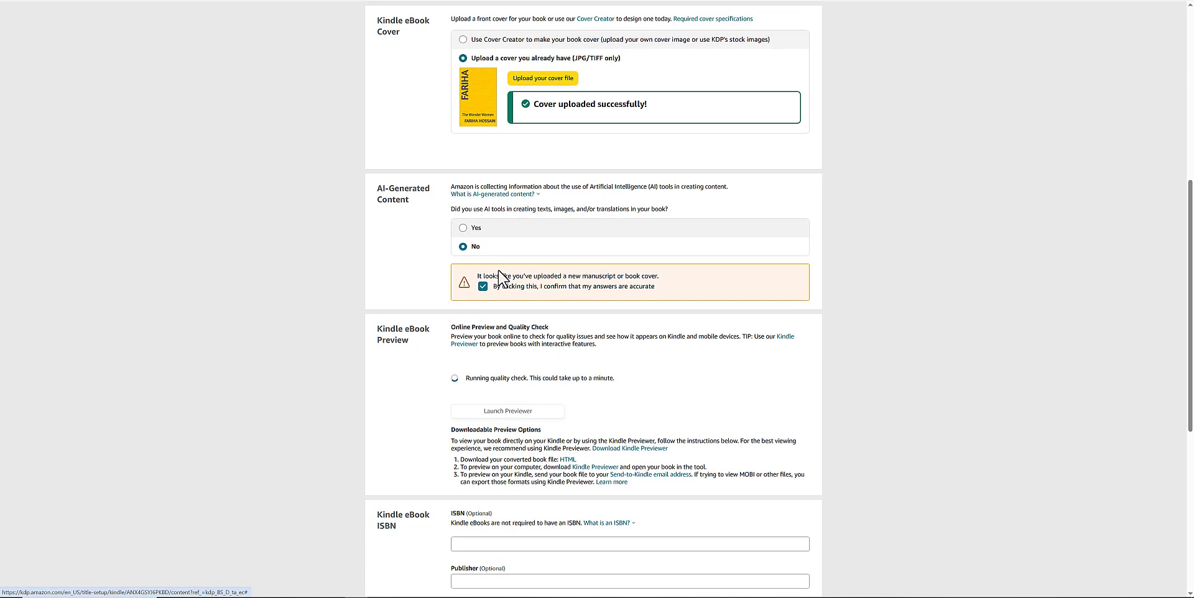
triple_click(493, 378)
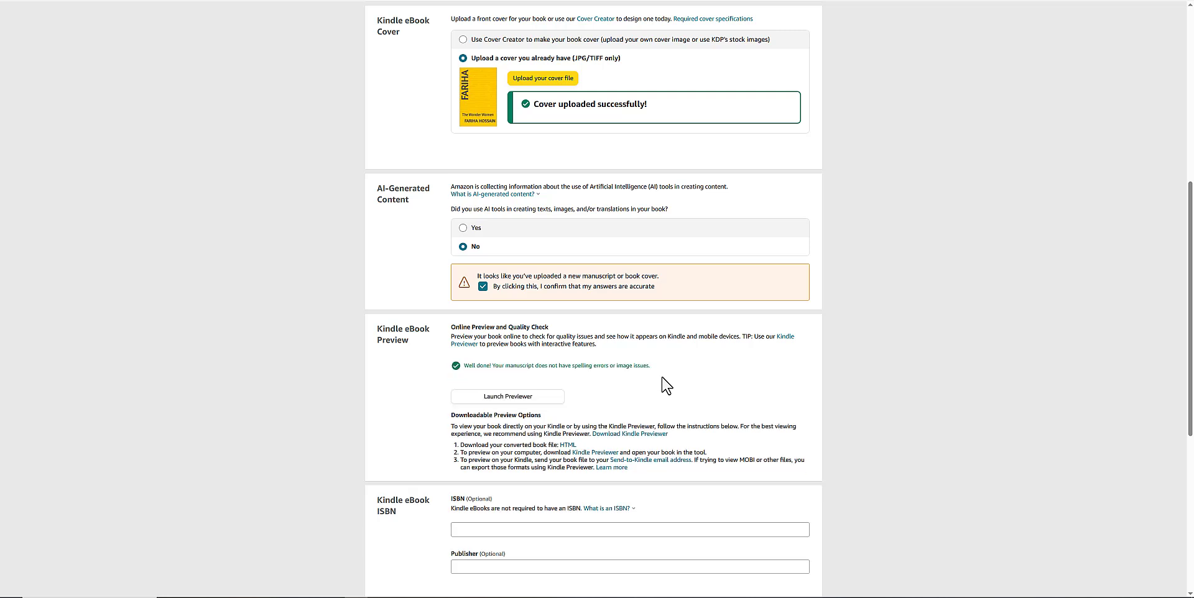
Launch the online previewer, go to the table of contents, follow the Chapter-1 link and page forward.
click(503, 399)
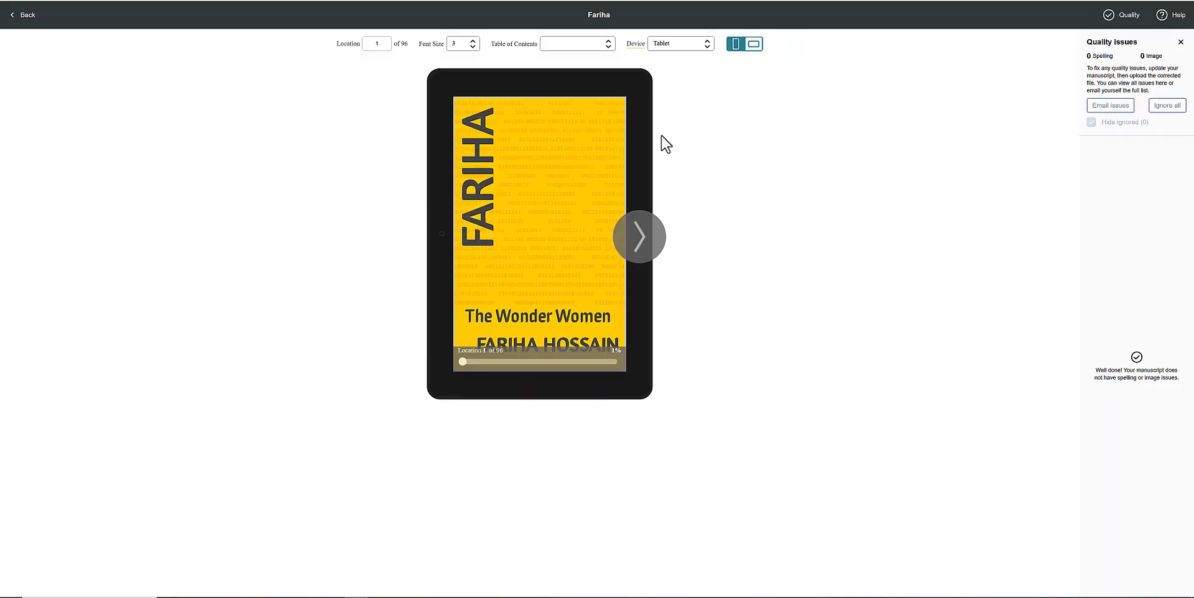
click(578, 45)
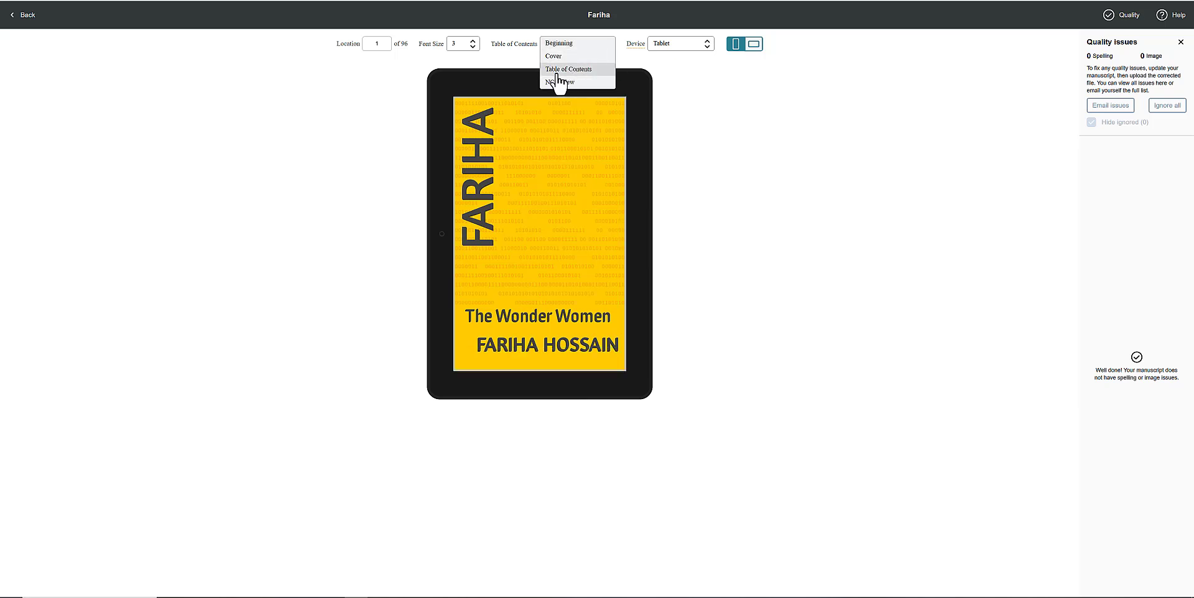
click(561, 82)
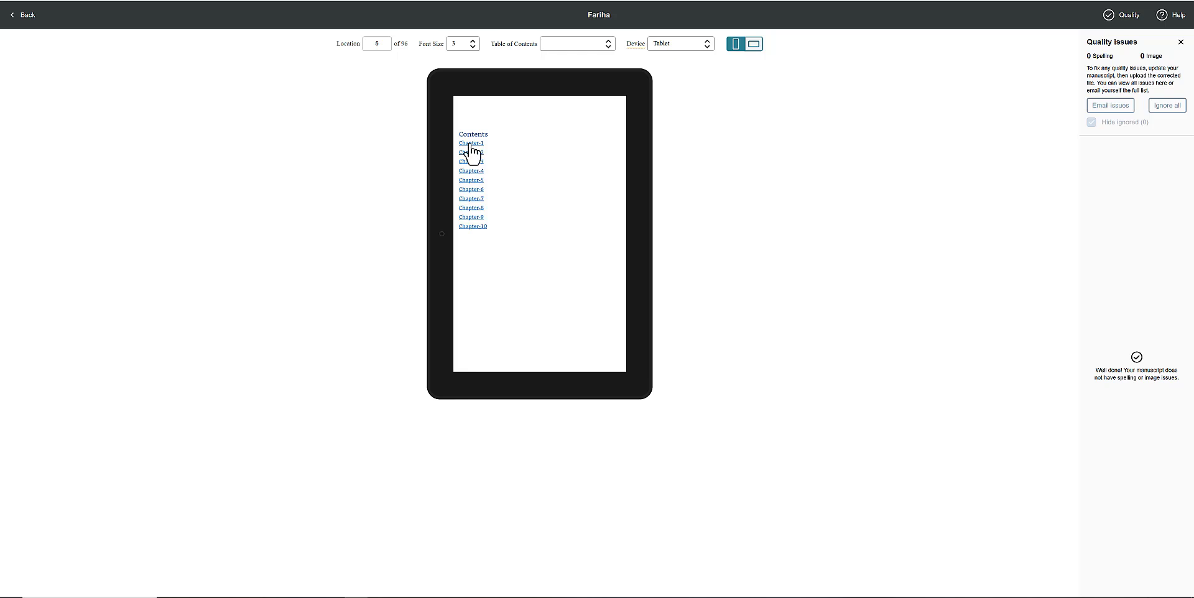
click(471, 144)
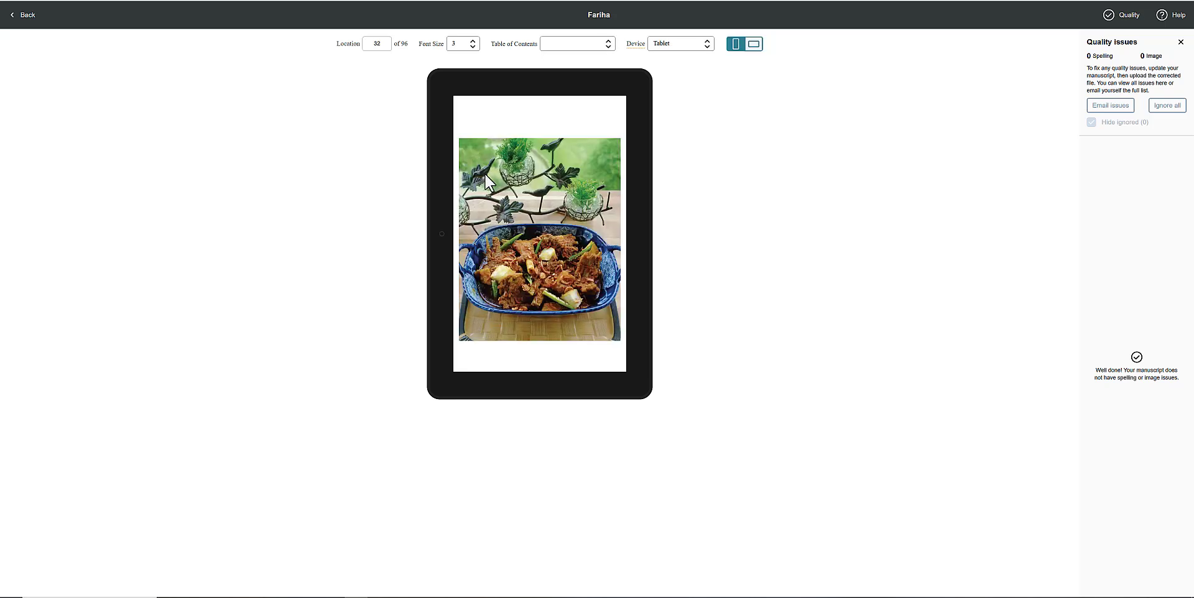
click(632, 247)
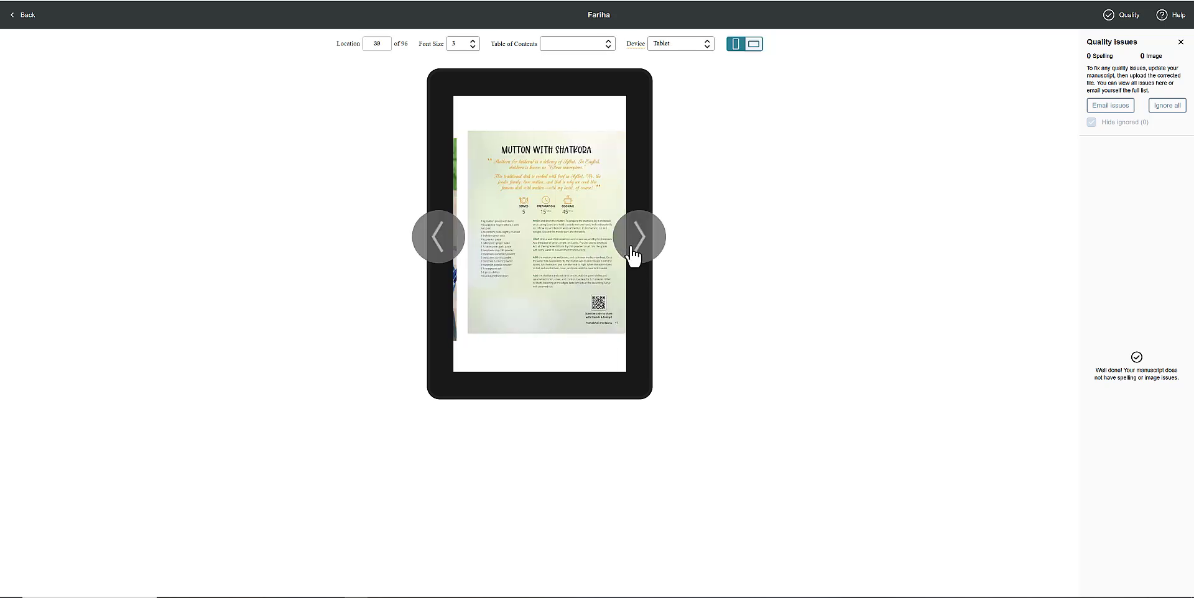
Open the previewer's NCX View and jump to Chapter-6.
click(593, 44)
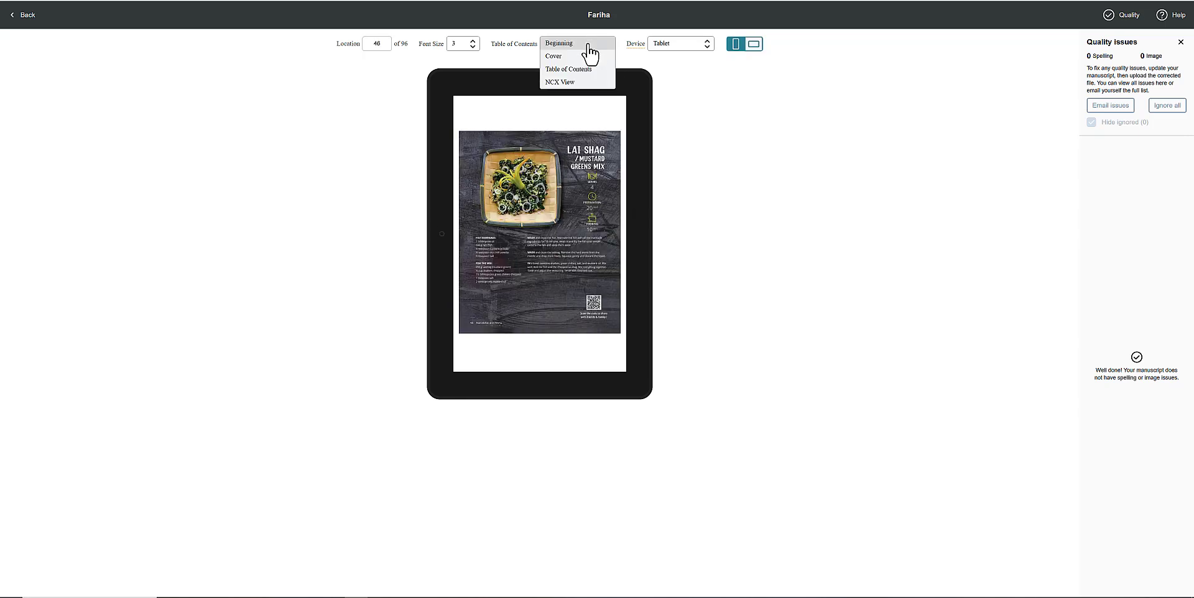
click(575, 89)
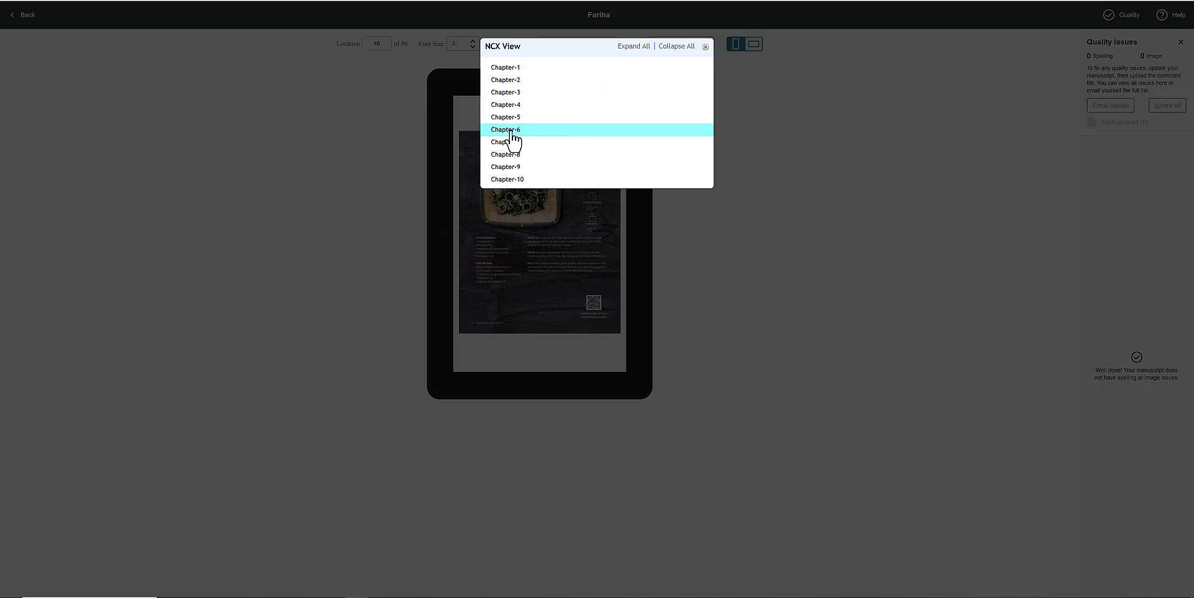
click(510, 130)
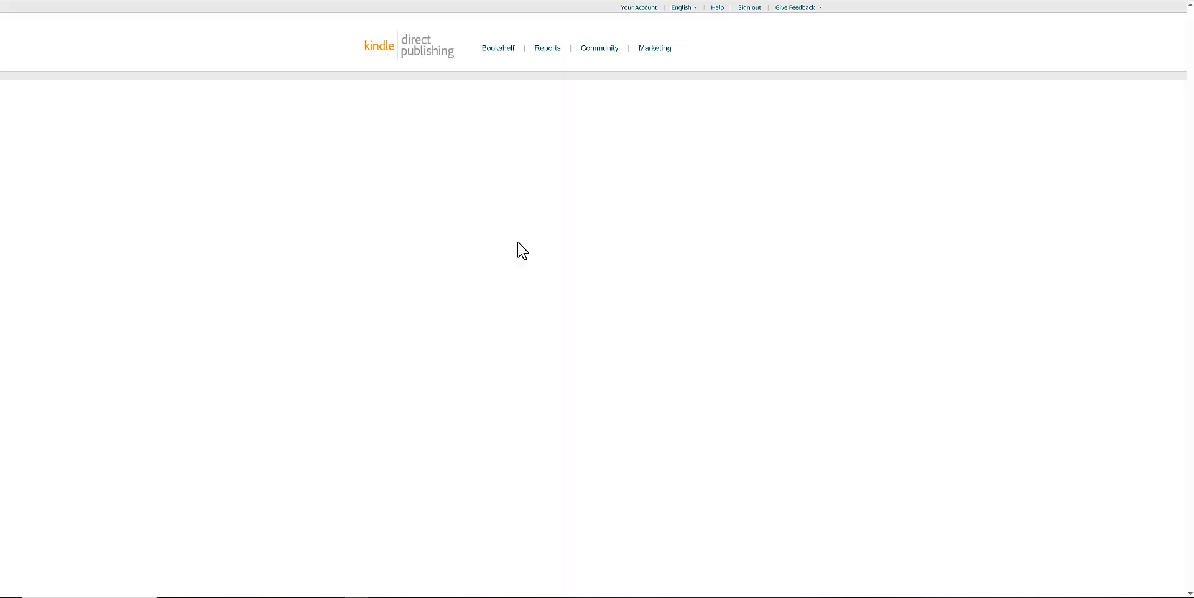
Confirm that the accessibility feature answers are accurate, then save the eBook content and continue to pricing.
scroll(546, 393, down, 10)
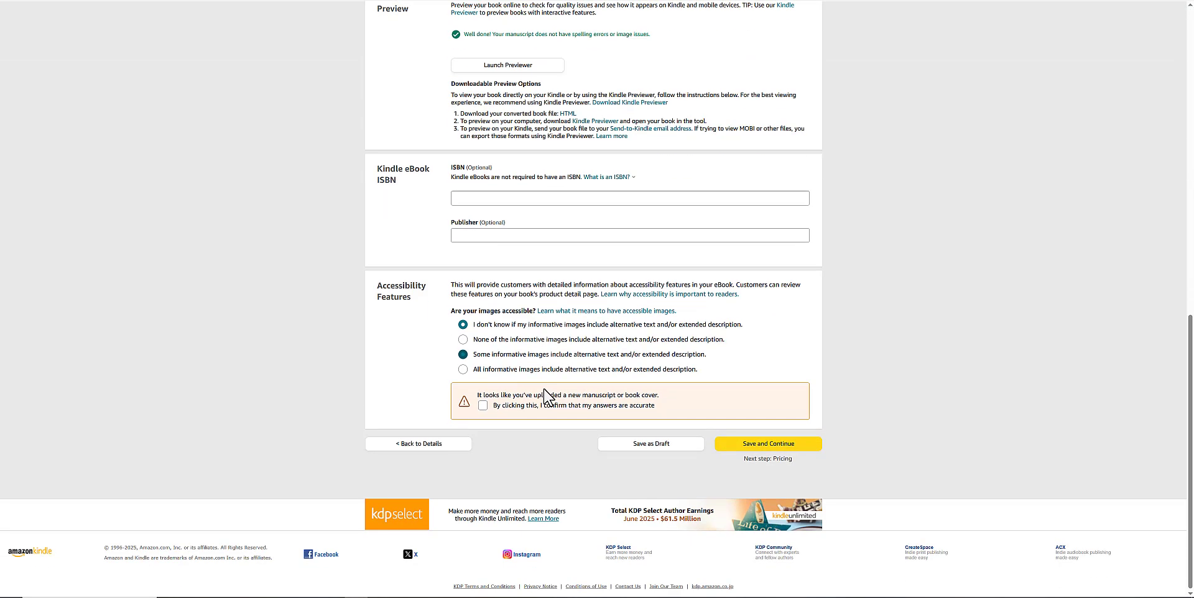
click(483, 405)
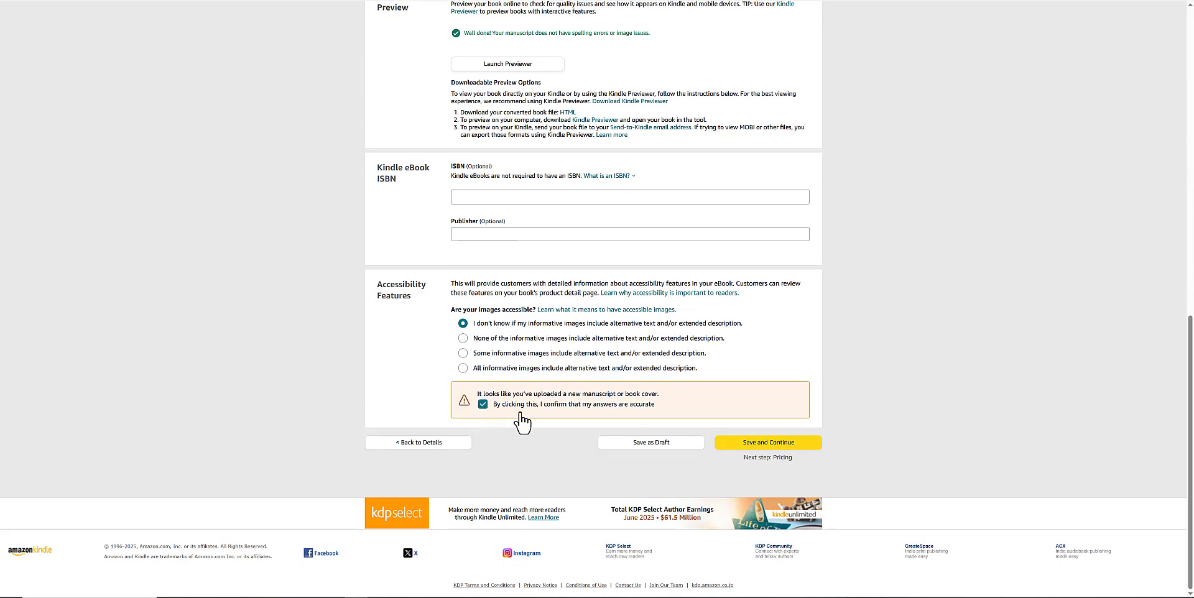
click(769, 444)
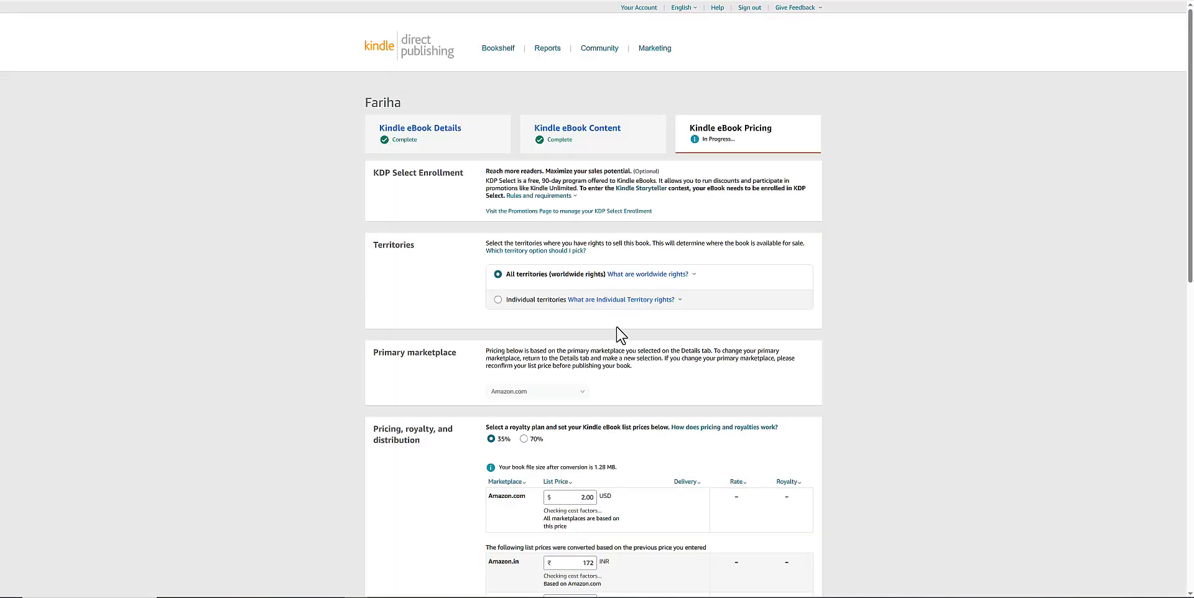
Review the pricing page through to the publishing option, then save the changes and return to the KDP home page.
scroll(618, 331, down, 15)
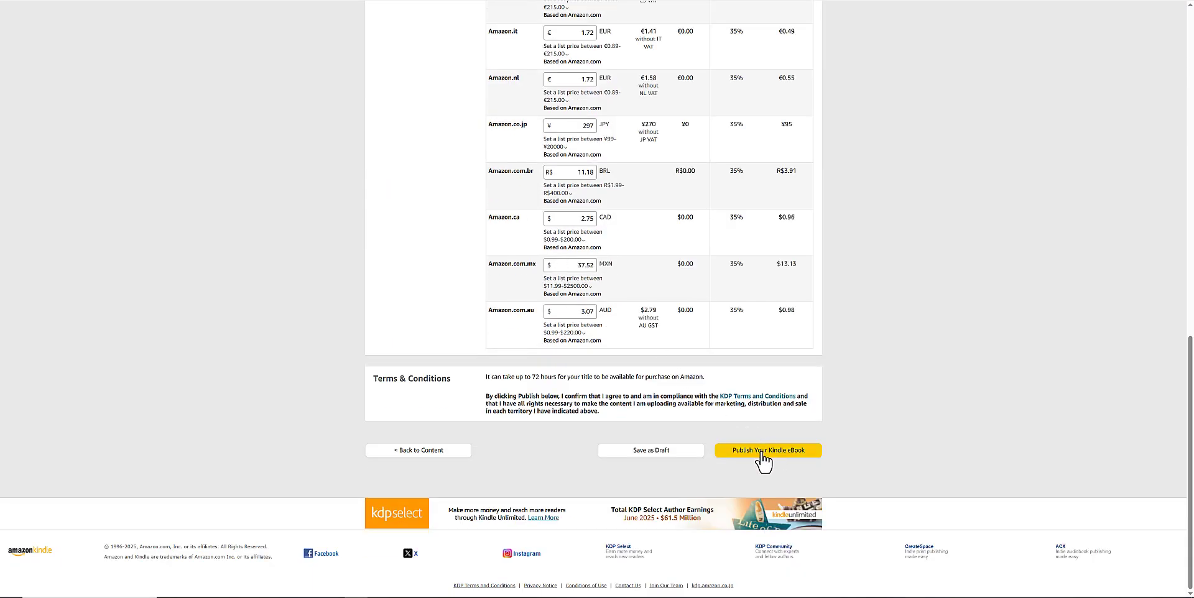
scroll(760, 463, up, 15)
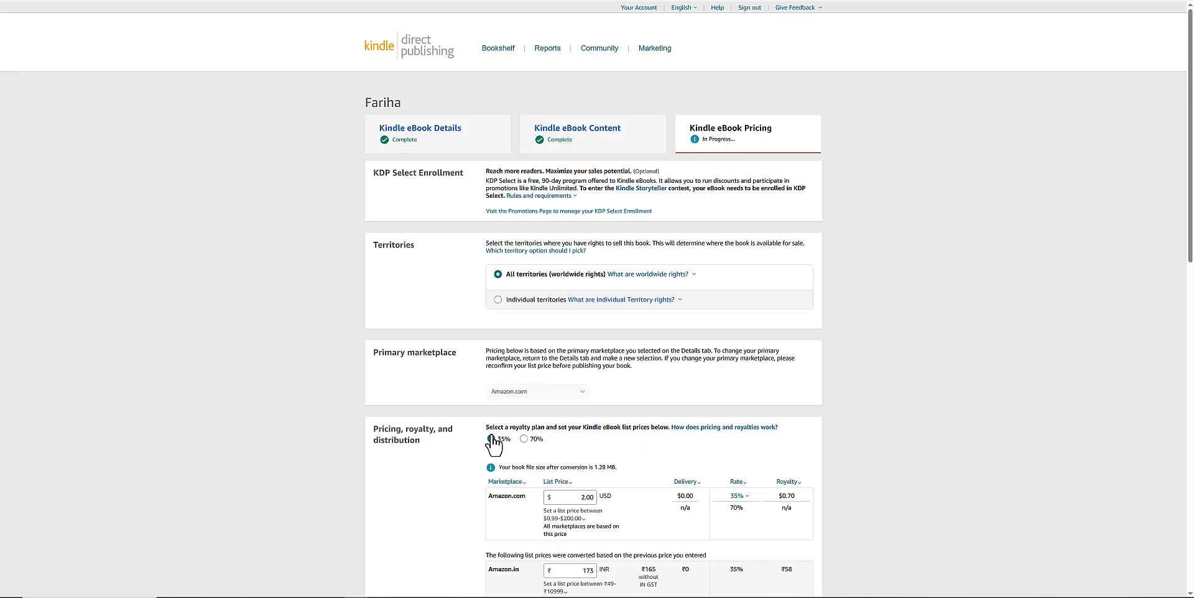
click(428, 52)
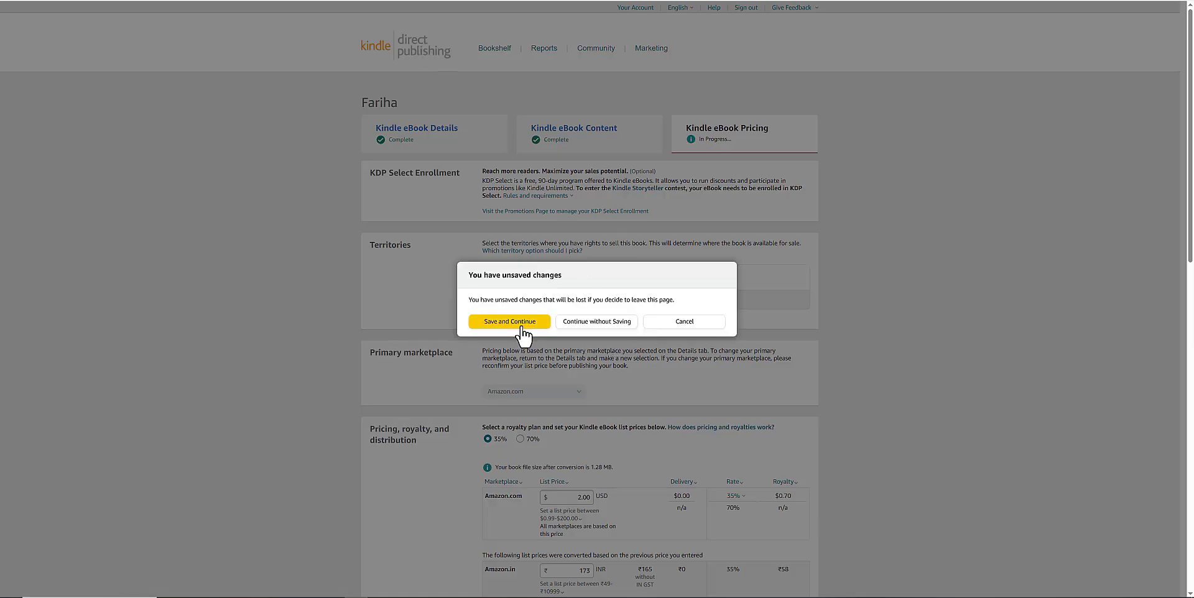
click(522, 324)
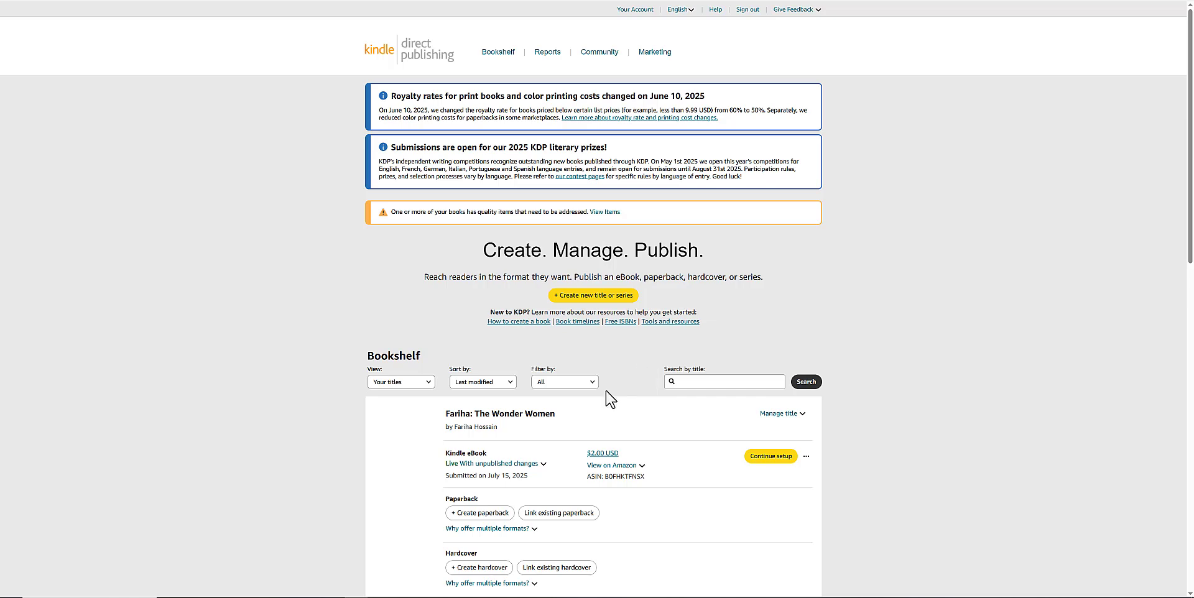
Look through the bookshelf titles and show the Amazon marketplace links for "The Wonder Women" Kindle eBook.
scroll(525, 406, down, 10)
click(526, 404)
scroll(528, 404, up, 6)
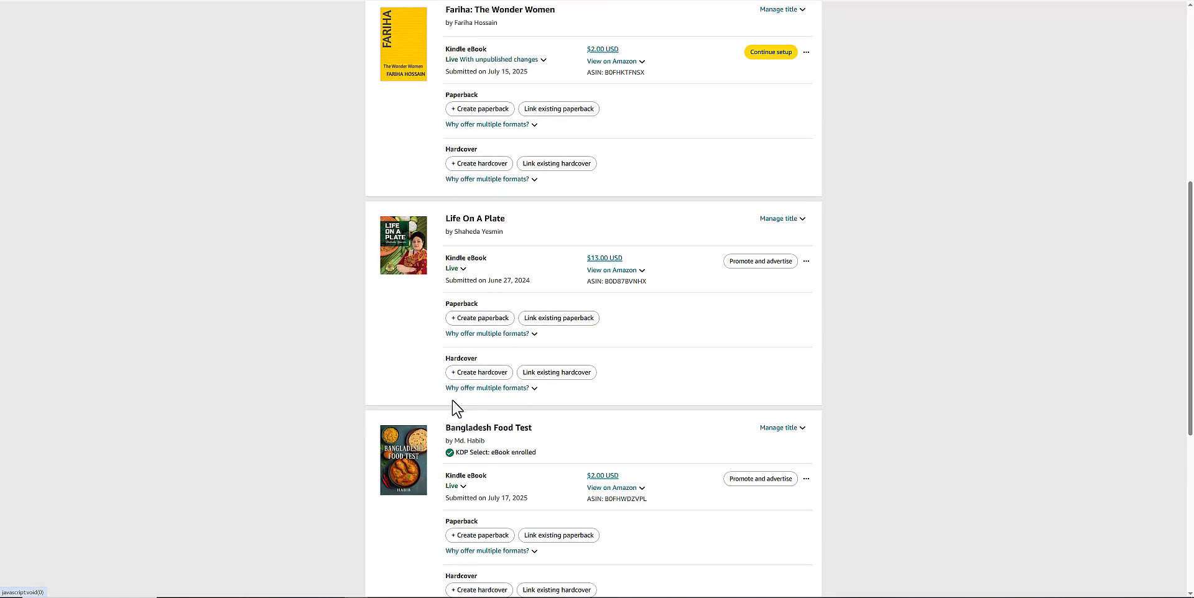
click(477, 290)
click(611, 263)
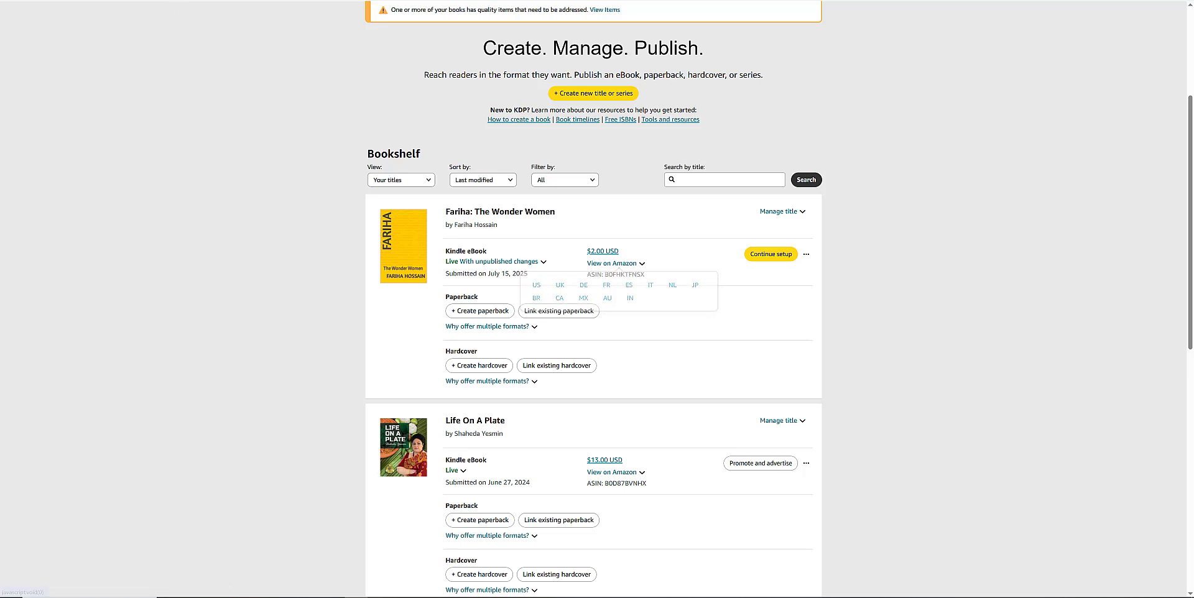
Open the US Amazon page for "The Wonder Women" Kindle eBook and display its reading sample with the table of contents.
click(536, 285)
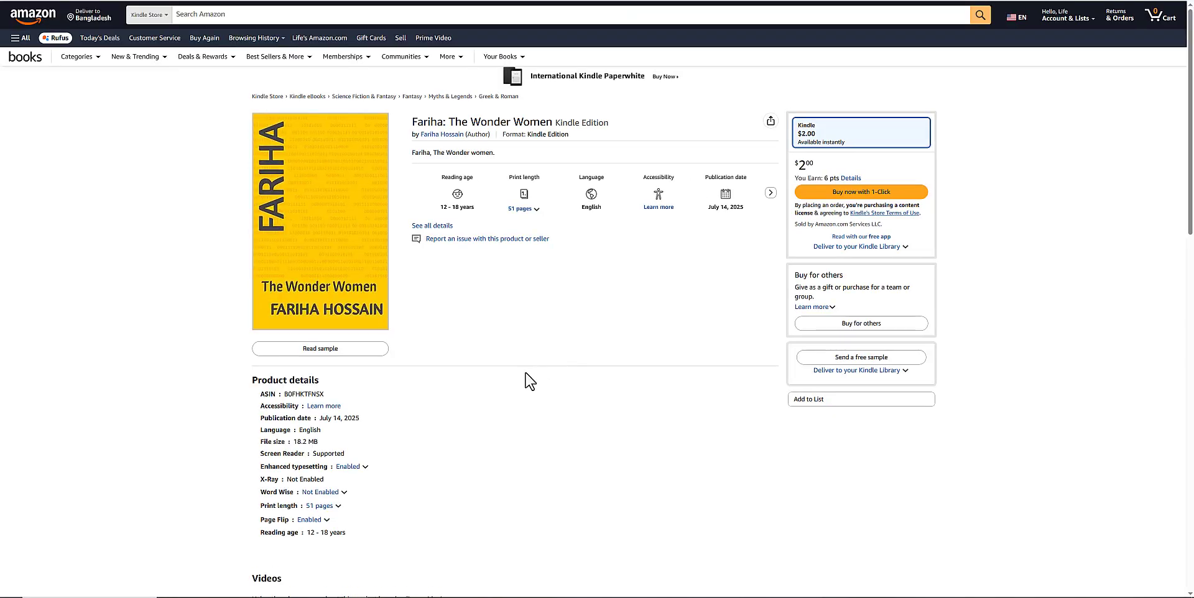
click(319, 351)
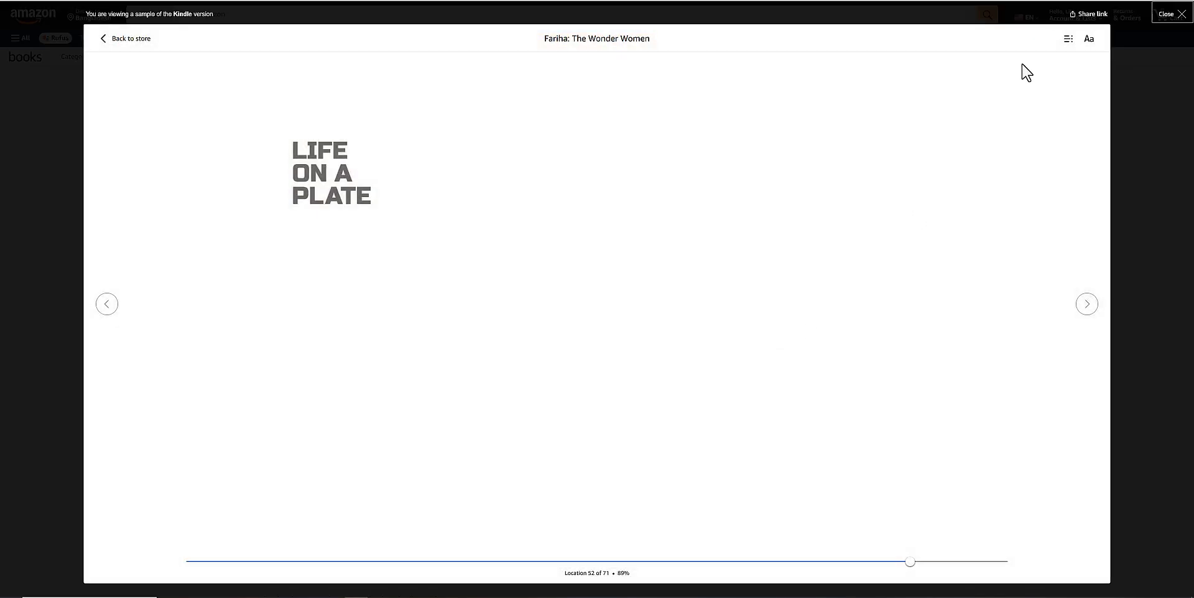
click(1069, 41)
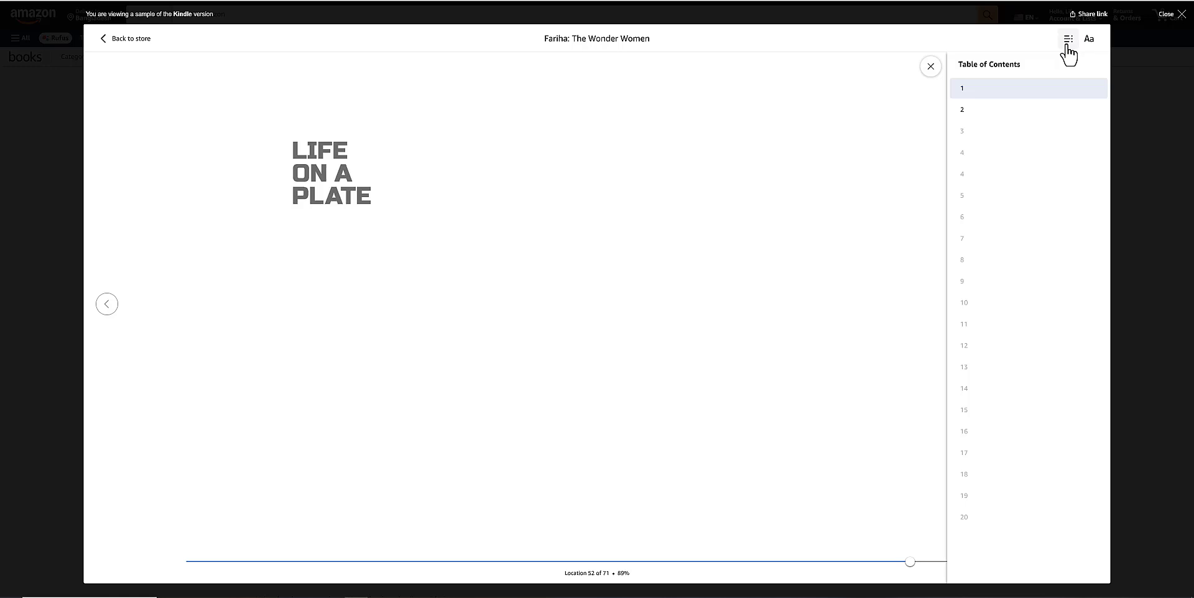
Jump to entry 2 in the sample's table of contents, then close the sample and return to the KDP bookshelf page.
click(975, 111)
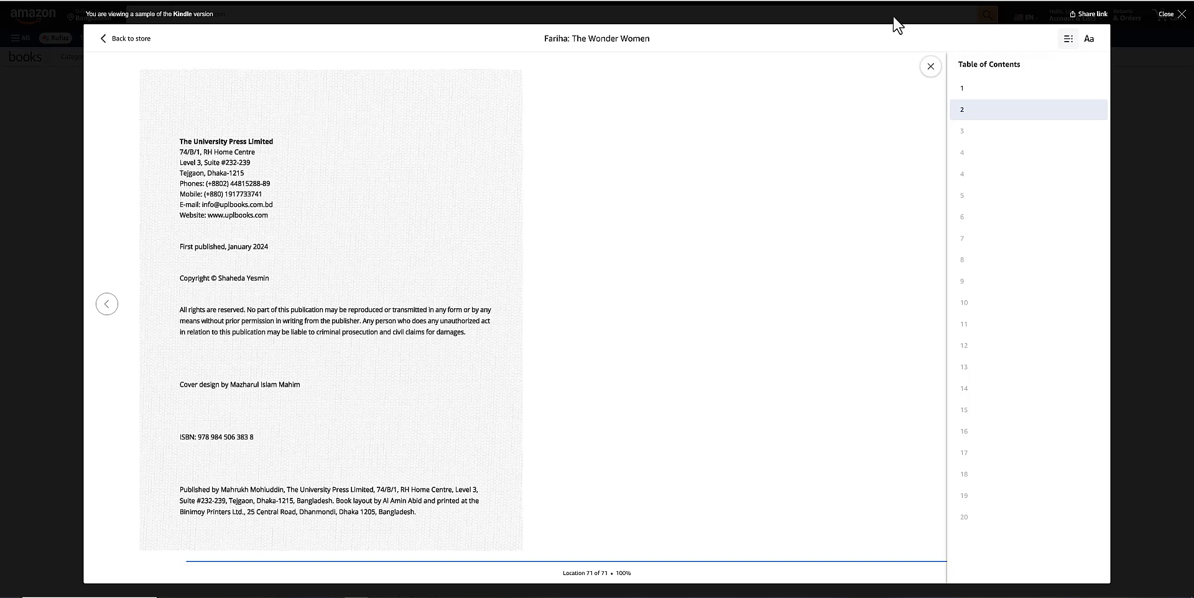
click(1181, 15)
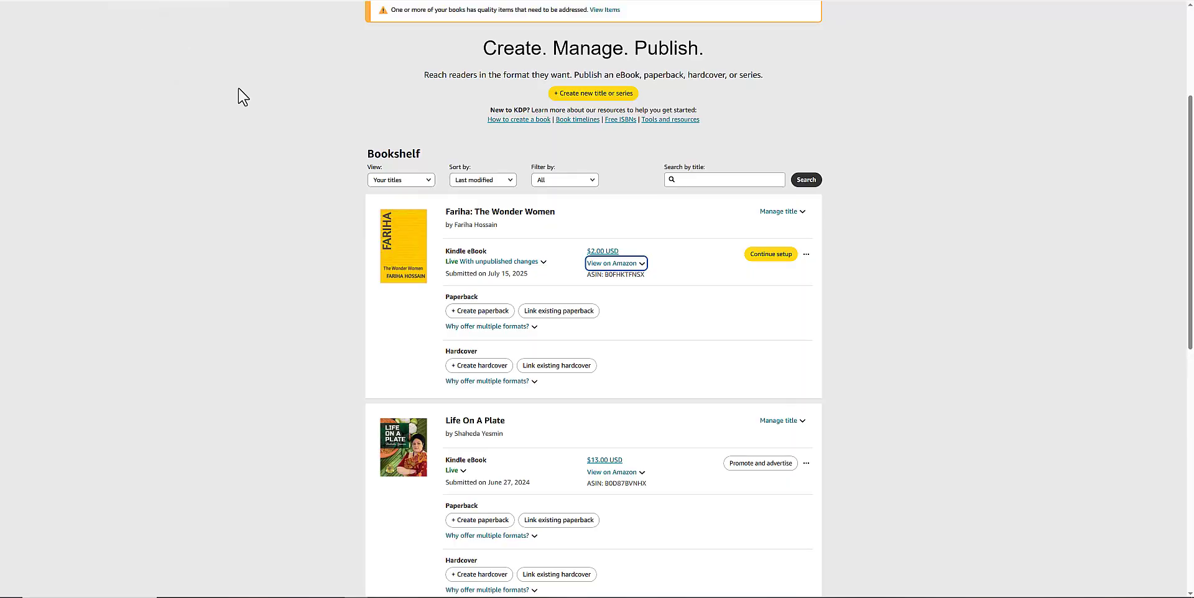
scroll(389, 242, up, 3)
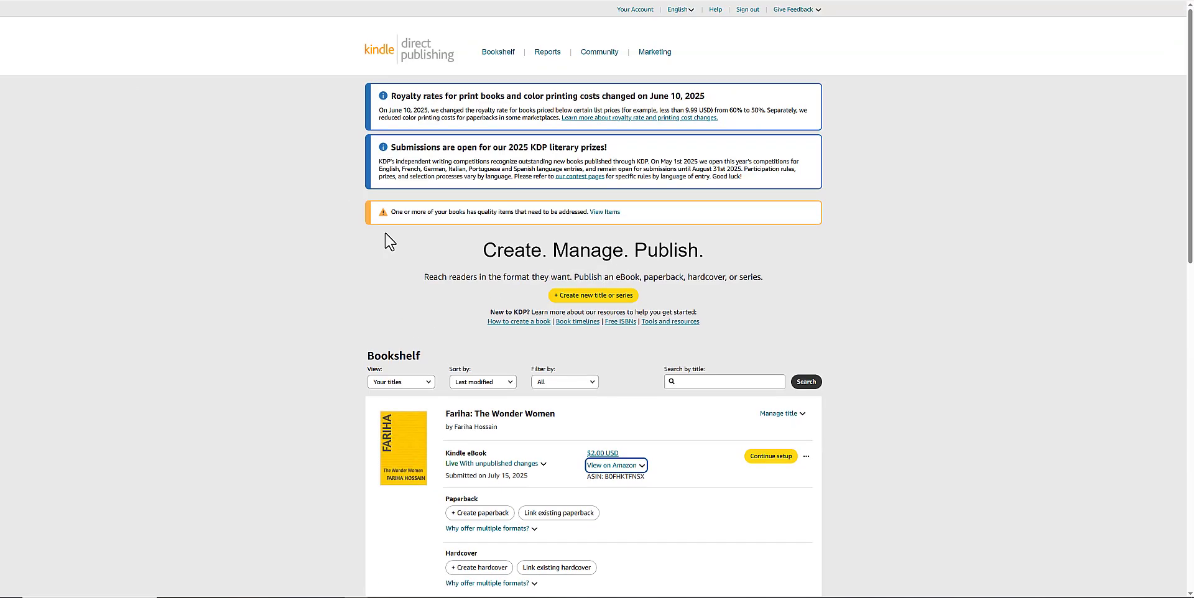